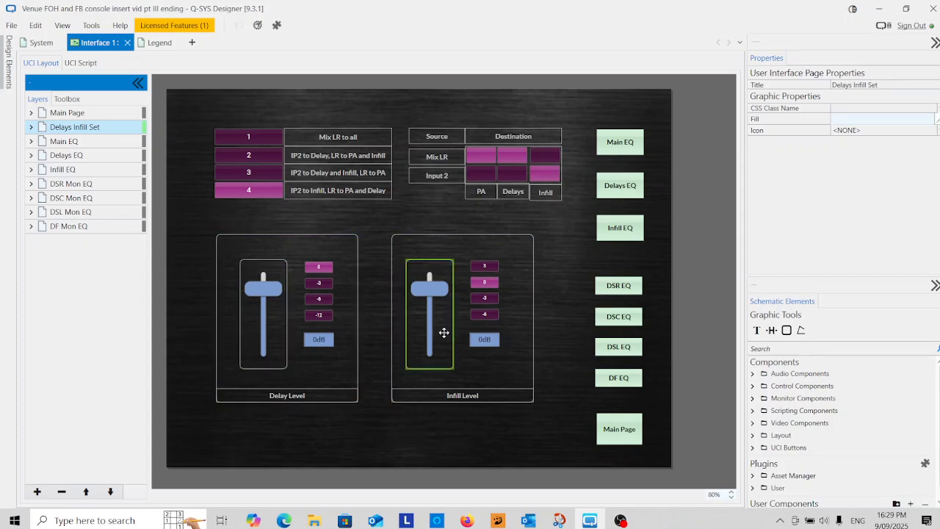
# Shift the Delay Level frame and its label together slightly right, to a horizontal position of 116.
pyautogui.click(345, 406)
pyautogui.moveTo(359, 419); pyautogui.dragTo(367, 402)
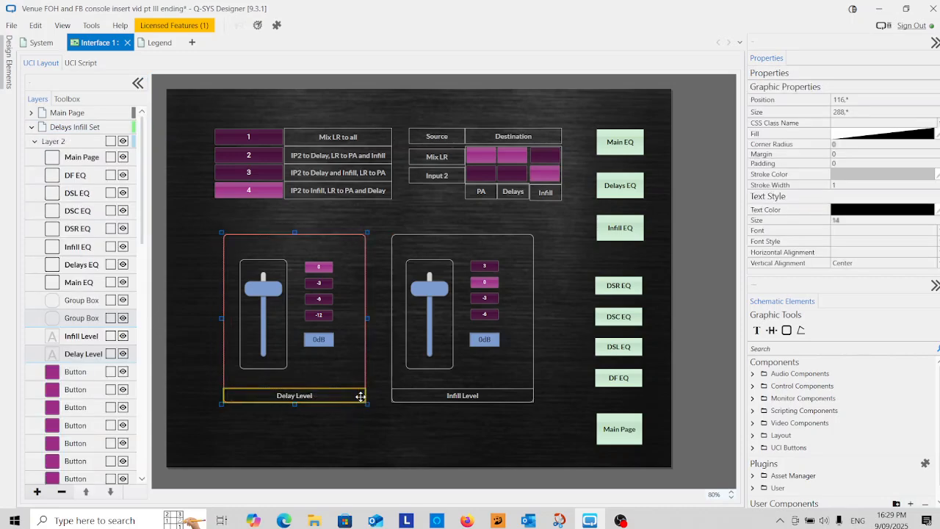
pyautogui.click(357, 445)
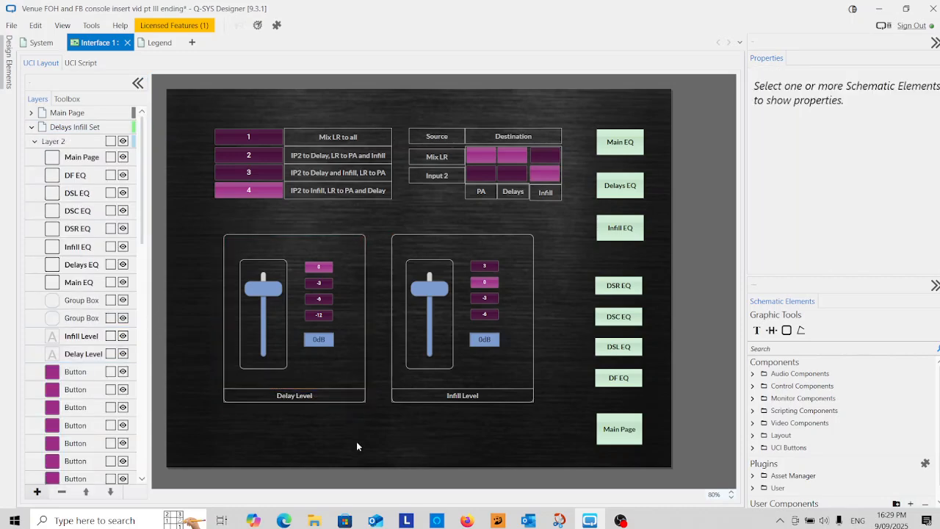
# Set the corner radius of the Delay Level and Infill Level group boxes to 0.
pyautogui.click(254, 397)
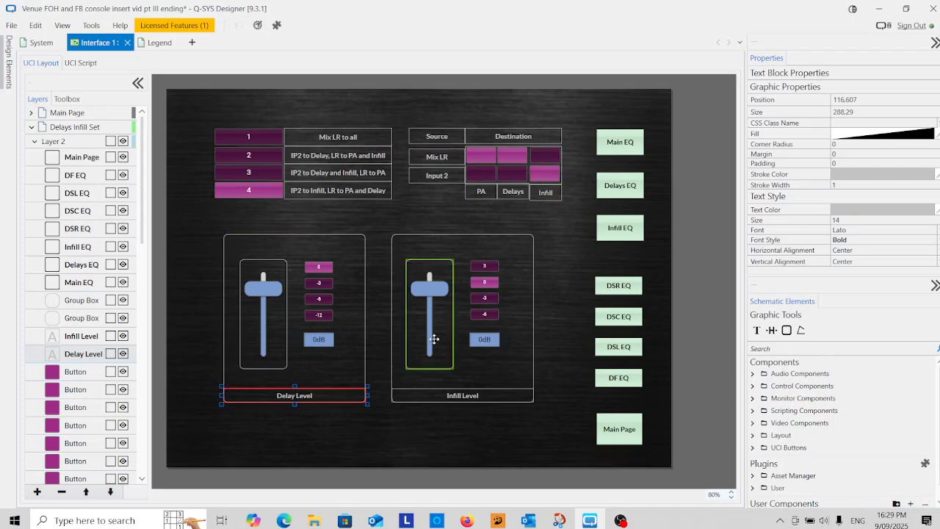
pyautogui.click(365, 344)
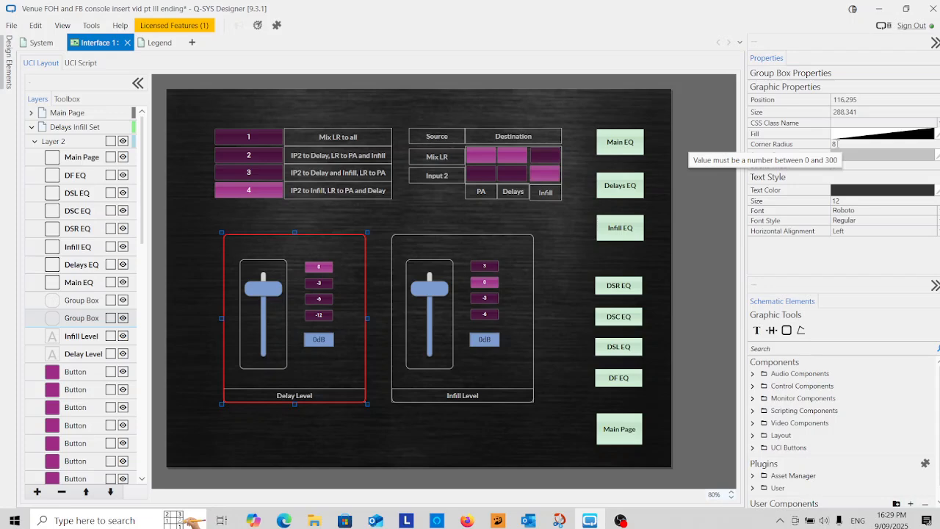
pyautogui.doubleClick(834, 144)
pyautogui.write('0')
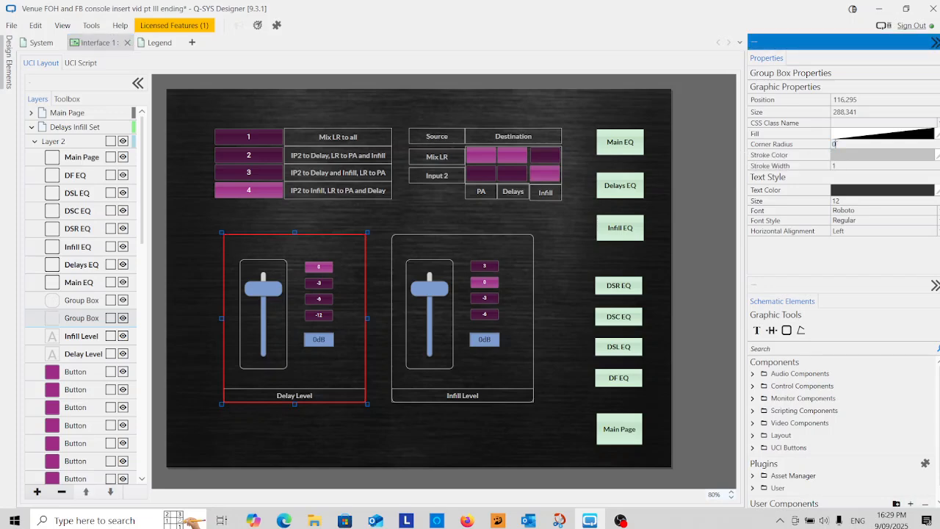
pyautogui.click(466, 448)
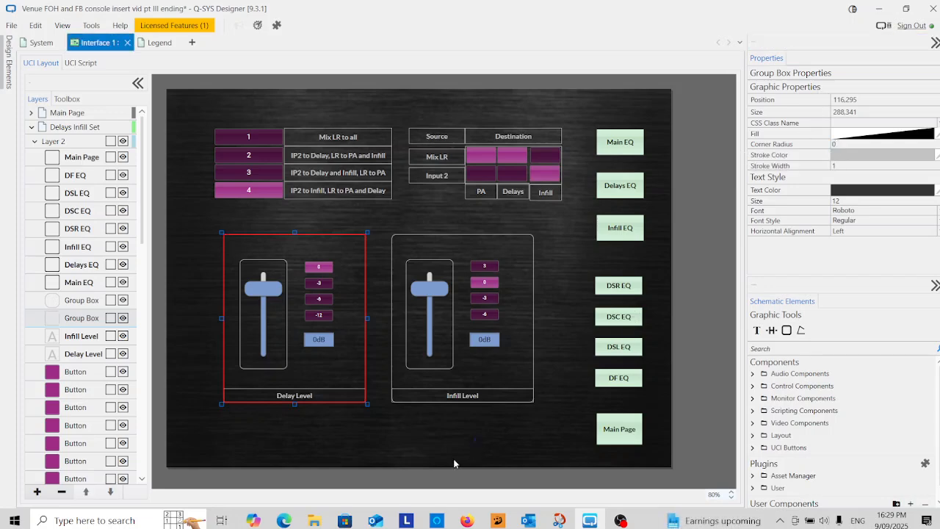
pyautogui.click(528, 237)
pyautogui.click(830, 144)
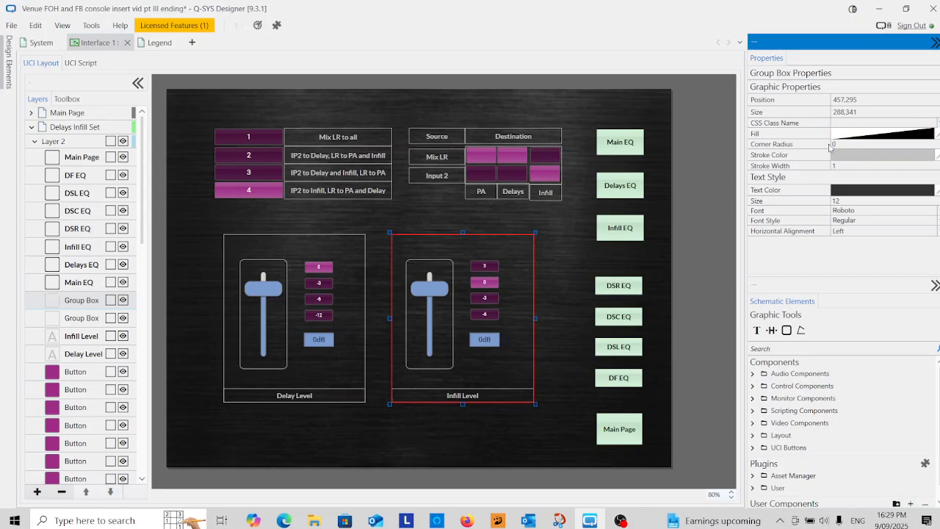
pyautogui.click(564, 297)
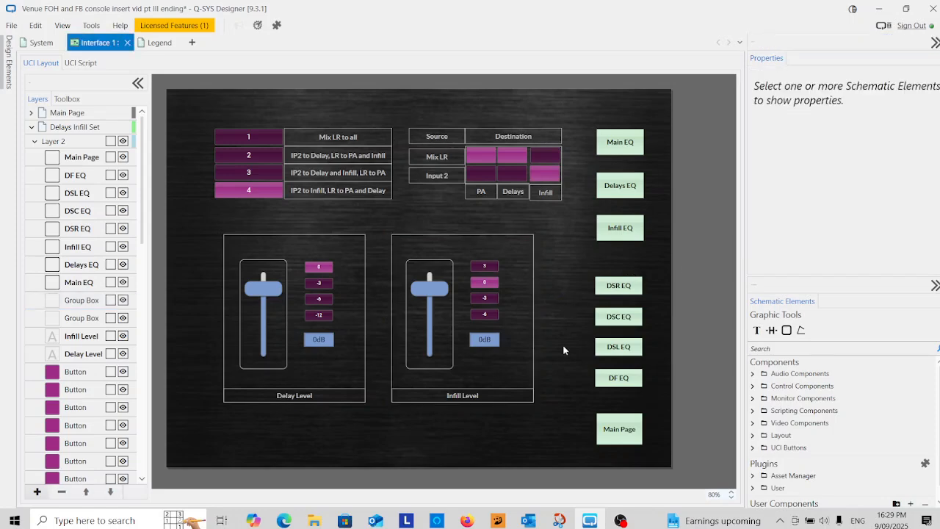
# Move the complete Delay Level and Infill Level sections together slightly up and left, lining up with the preset table's left edge.
pyautogui.moveTo(560, 228); pyautogui.dragTo(242, 255)
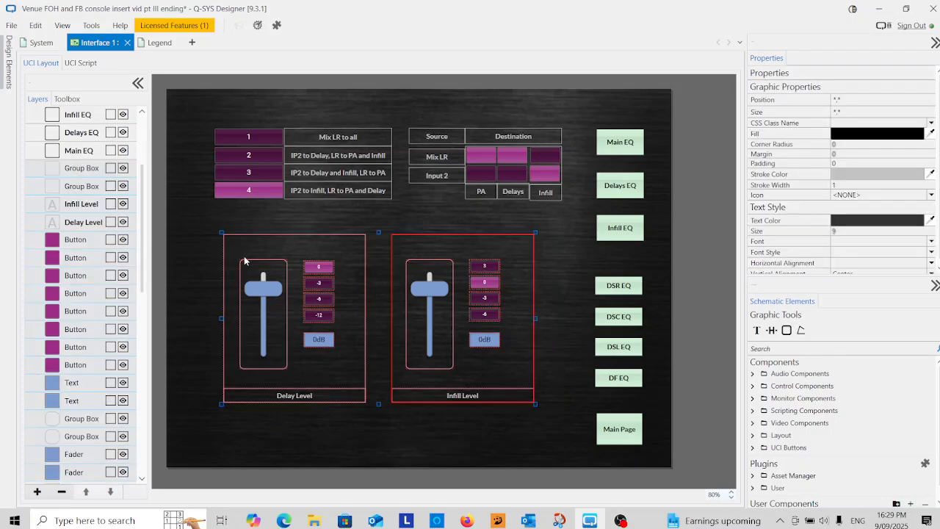
pyautogui.moveTo(237, 392); pyautogui.dragTo(227, 378)
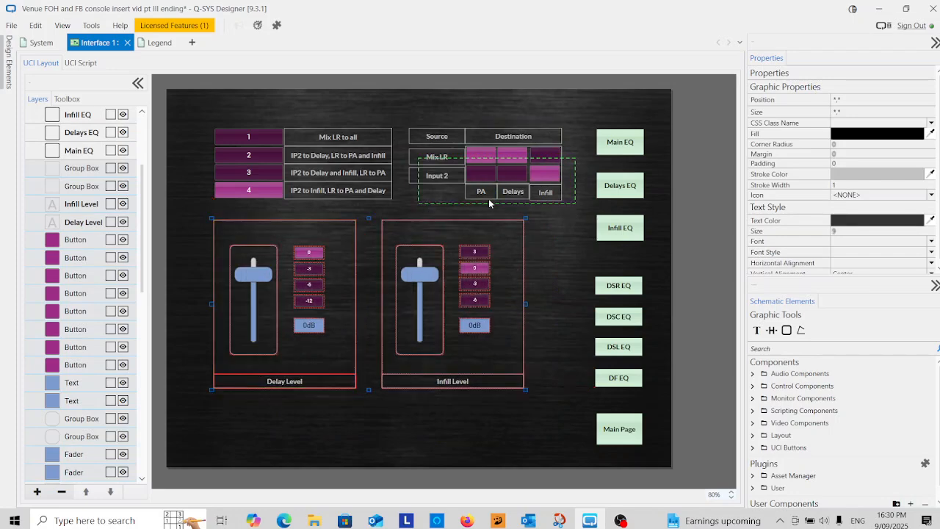
pyautogui.click(500, 181)
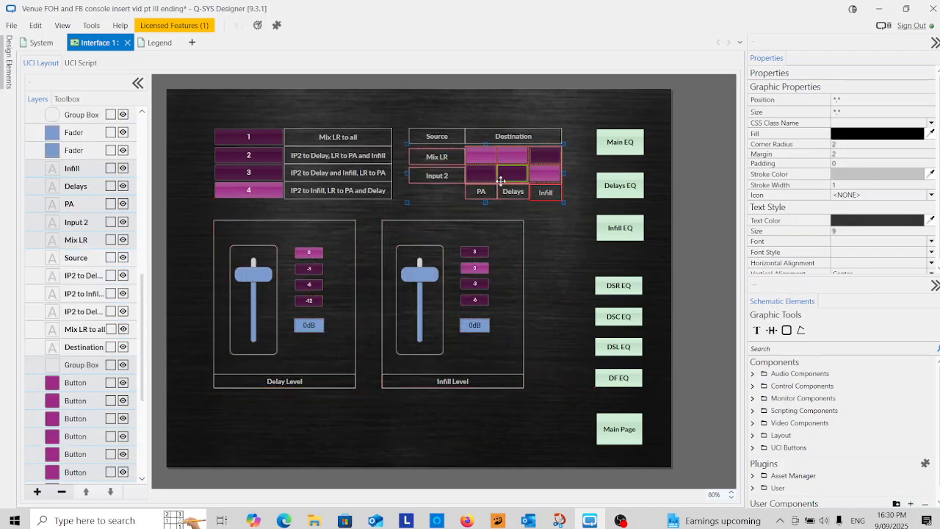
pyautogui.moveTo(563, 203); pyautogui.dragTo(553, 184)
pyautogui.click(553, 220)
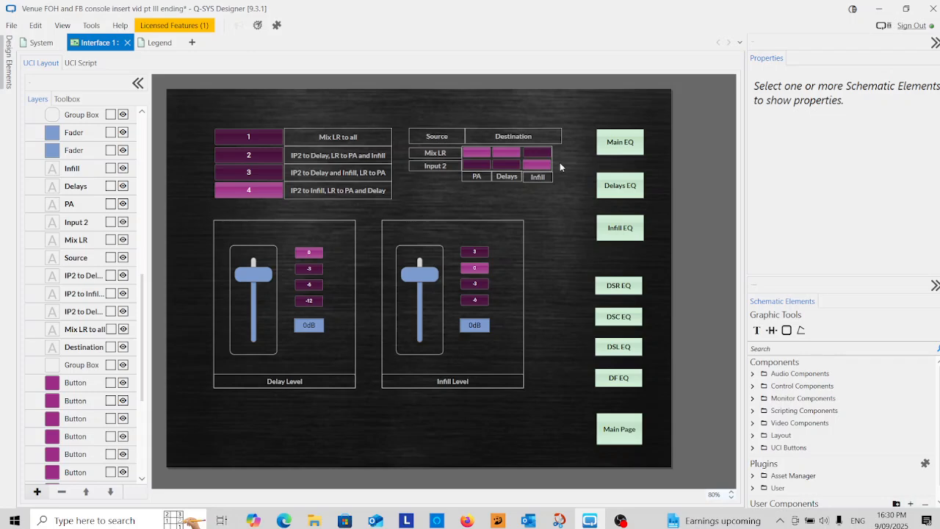
pyautogui.hotkey('ctrl', 'z')
# Reduce the height of the routing matrix's Mix LR and Input 2 rows together with the PA, Delays and Infill labels, keeping their width.
pyautogui.moveTo(577, 155); pyautogui.dragTo(417, 208)
pyautogui.moveTo(563, 193); pyautogui.dragTo(563, 183)
pyautogui.click(558, 209)
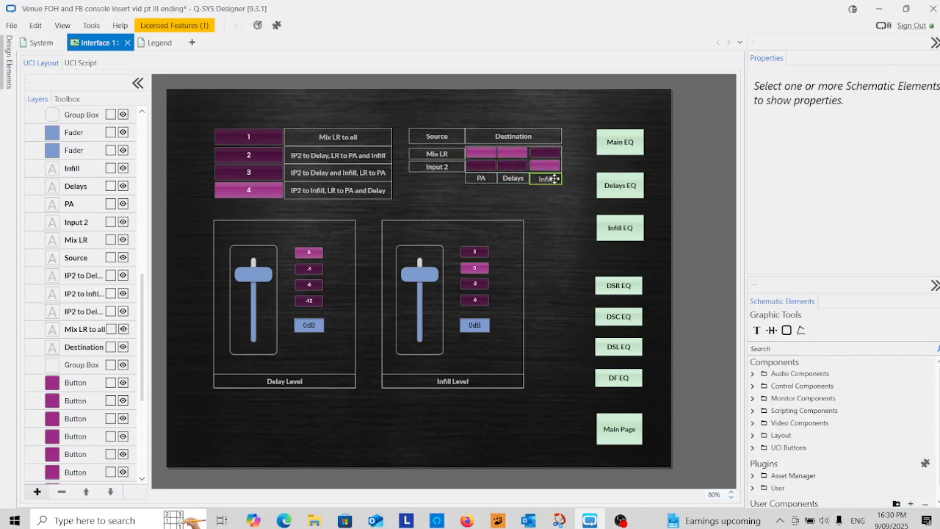
# Pack the PA, Delays and Infill labels side by side with their top edges aligned.
pyautogui.moveTo(522, 186); pyautogui.dragTo(441, 190)
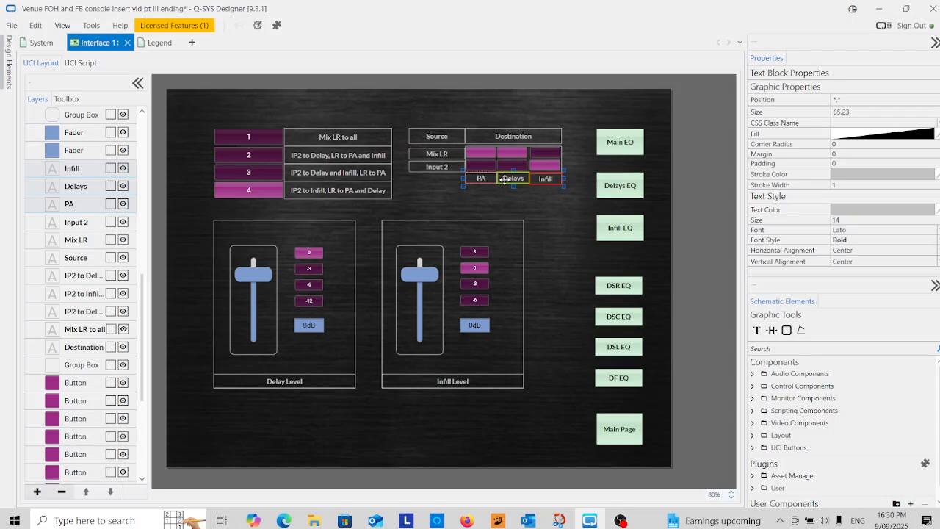
pyautogui.rightClick(504, 180)
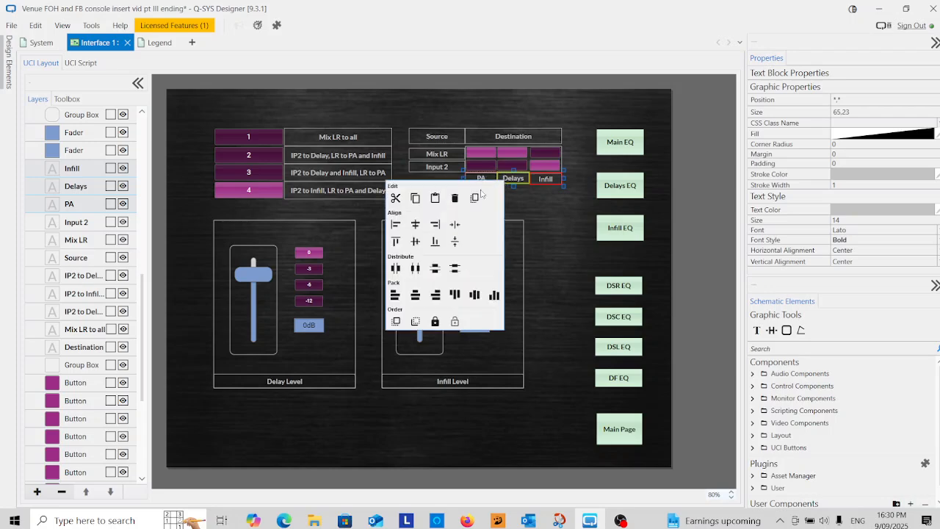
pyautogui.click(458, 293)
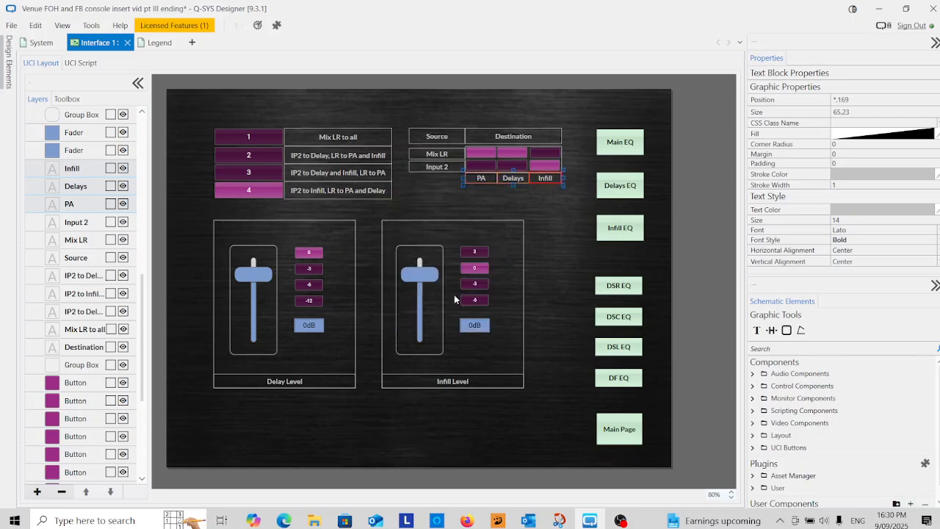
pyautogui.click(537, 208)
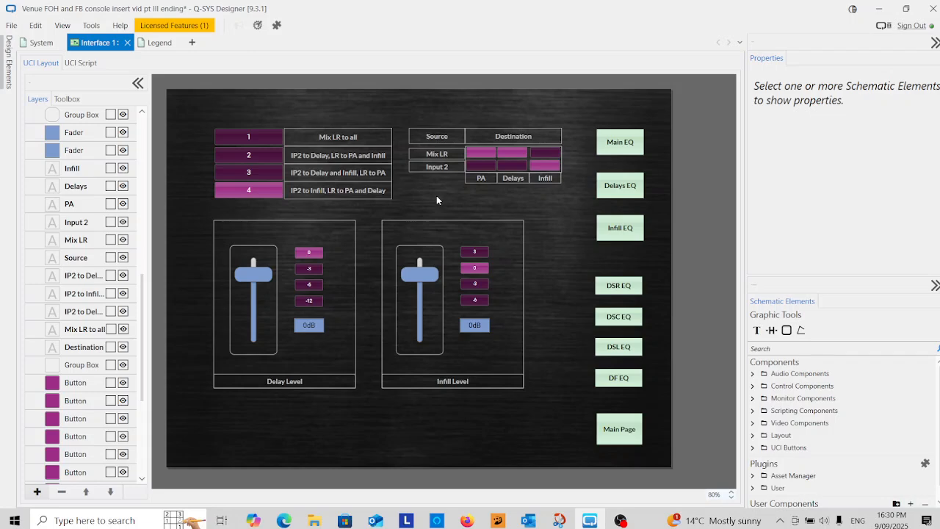
# Collapse Layer 2 of the Delays Infill Set page and lock it.
pyautogui.scroll(7, 51, 258)
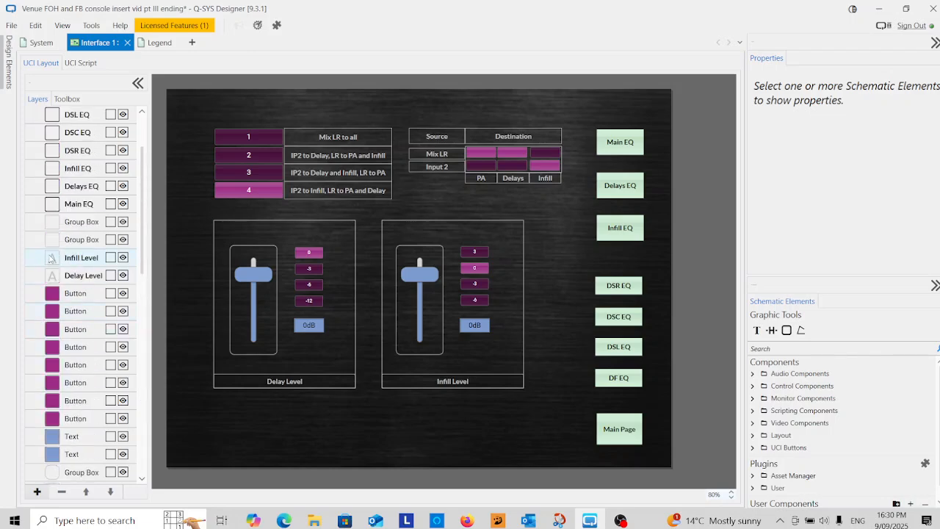
pyautogui.scroll(3, 52, 258)
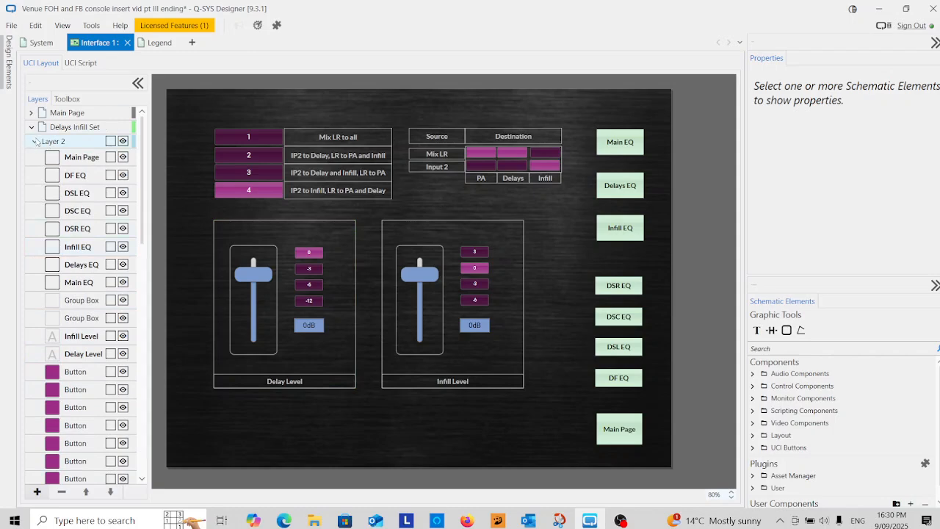
pyautogui.click(34, 141)
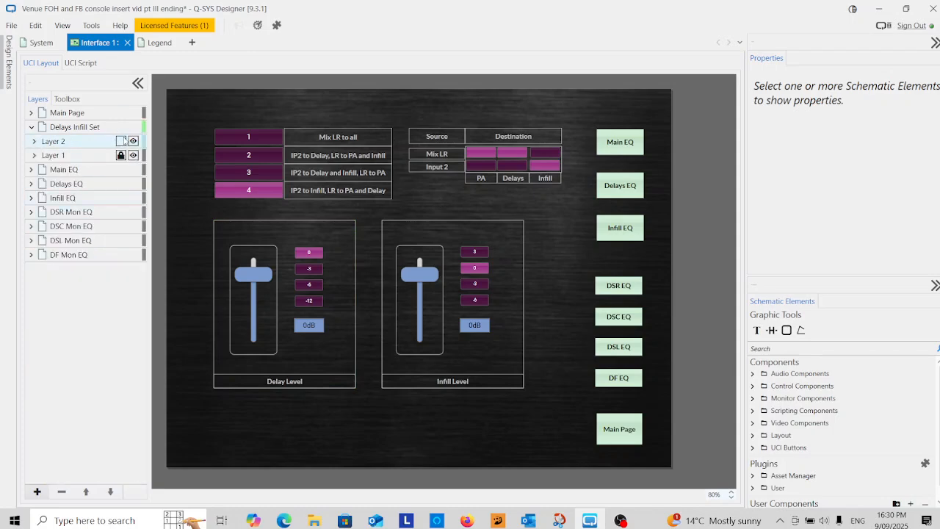
pyautogui.click(121, 140)
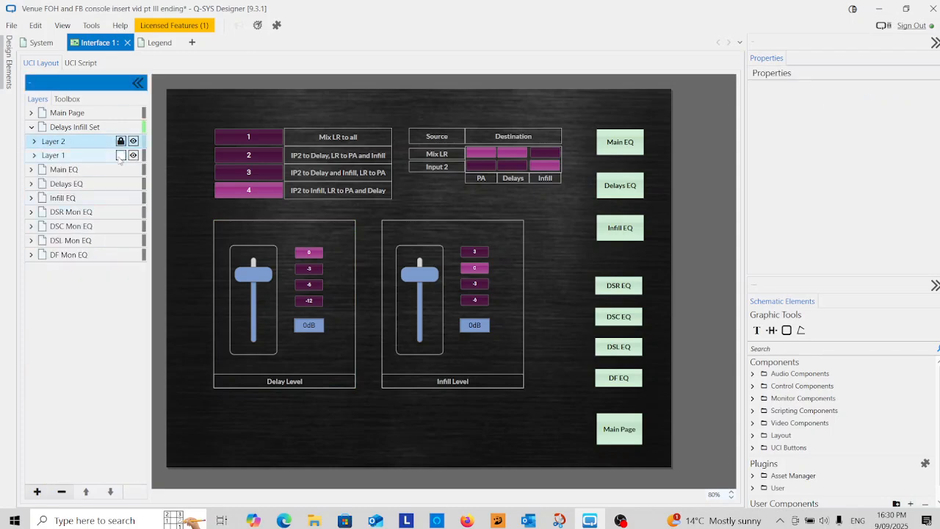
pyautogui.click(337, 128)
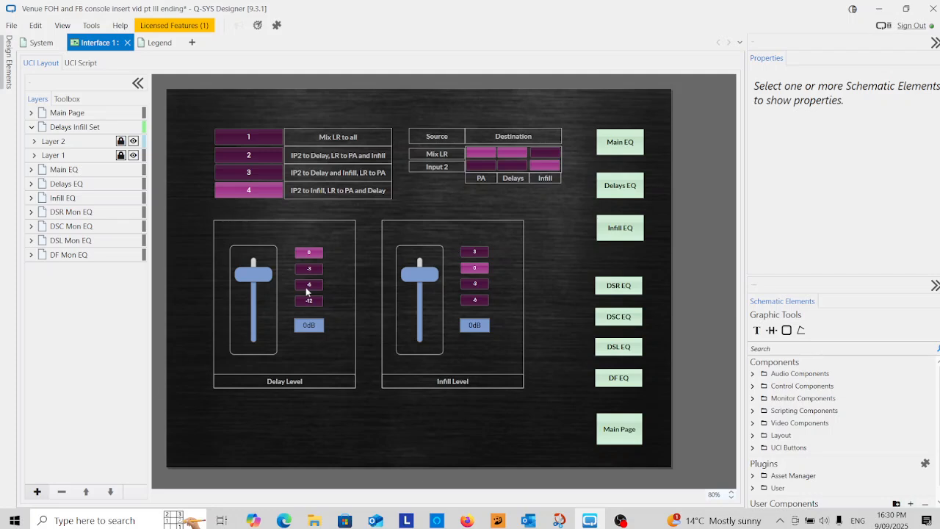
# Add a new layer to the Delays Infill Set page and name it Delay Set.
pyautogui.click(63, 129)
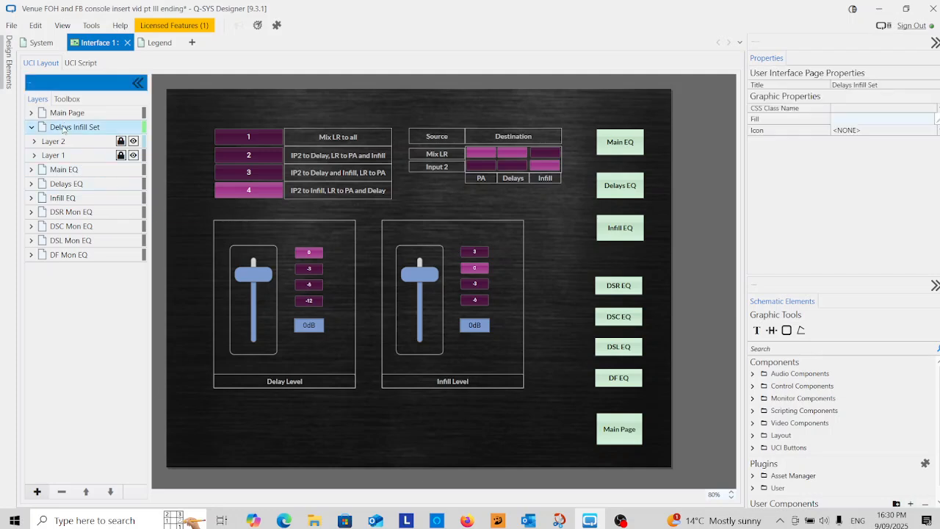
pyautogui.click(37, 492)
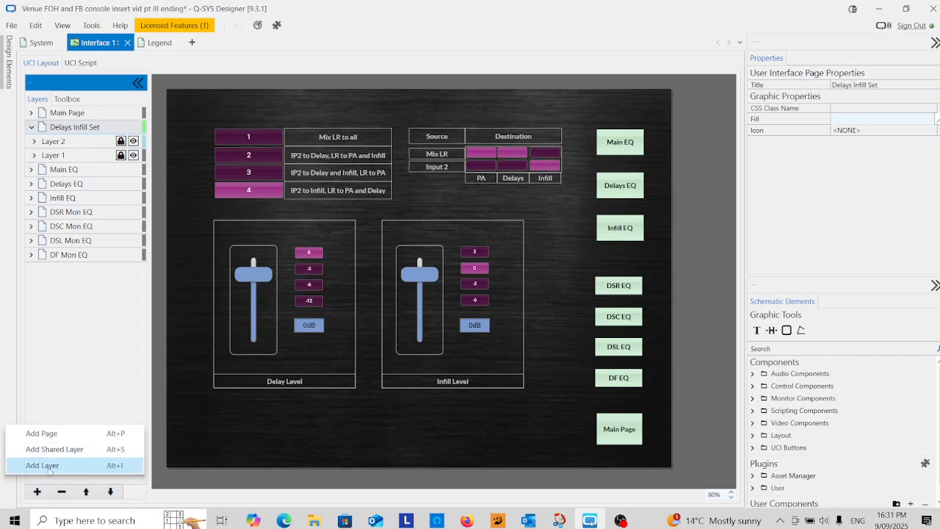
pyautogui.click(50, 466)
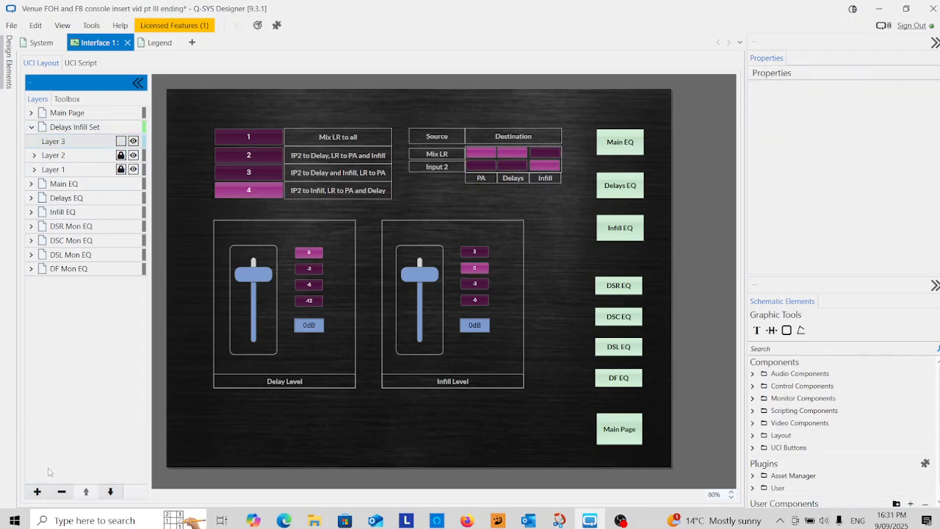
pyautogui.doubleClick(71, 143)
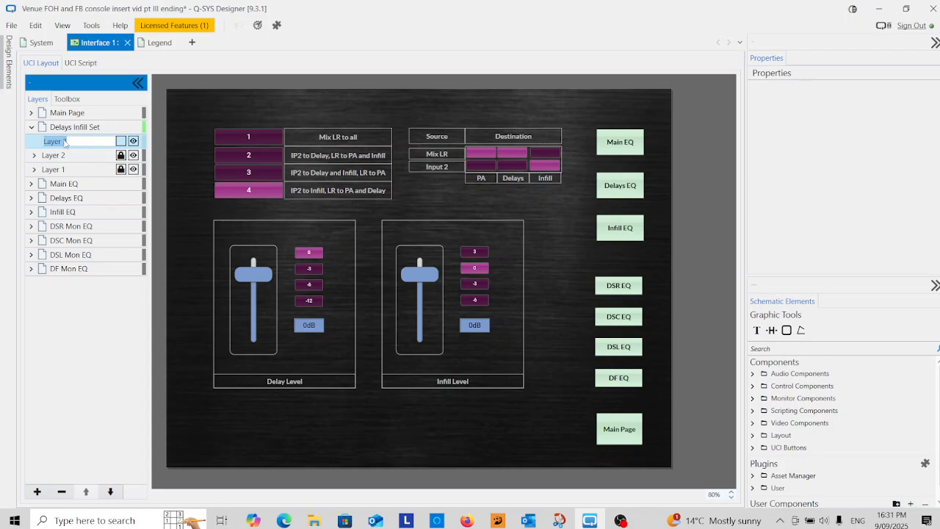
pyautogui.write('Delay Set')
pyautogui.press('Return')
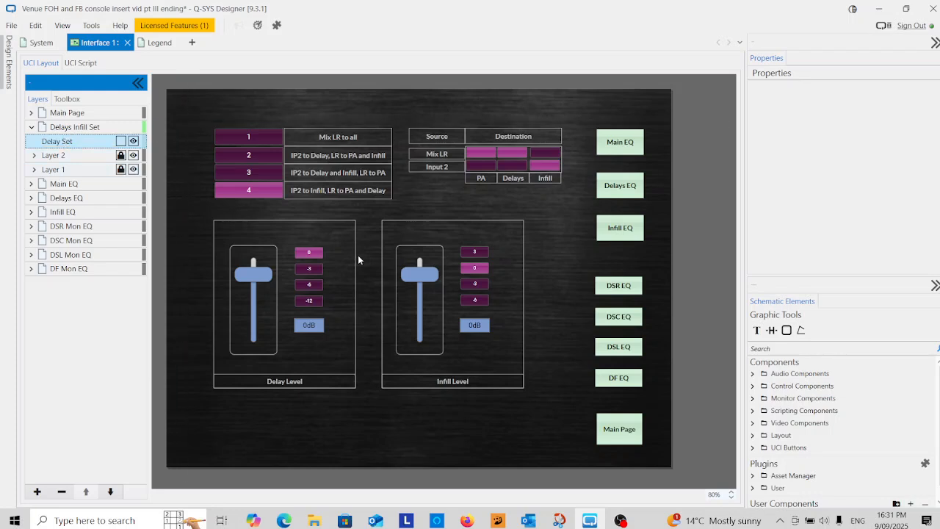
# Restore the Q-SYS Designer window from full screen, enlarge it, and move it toward the middle of the desktop.
pyautogui.click(906, 10)
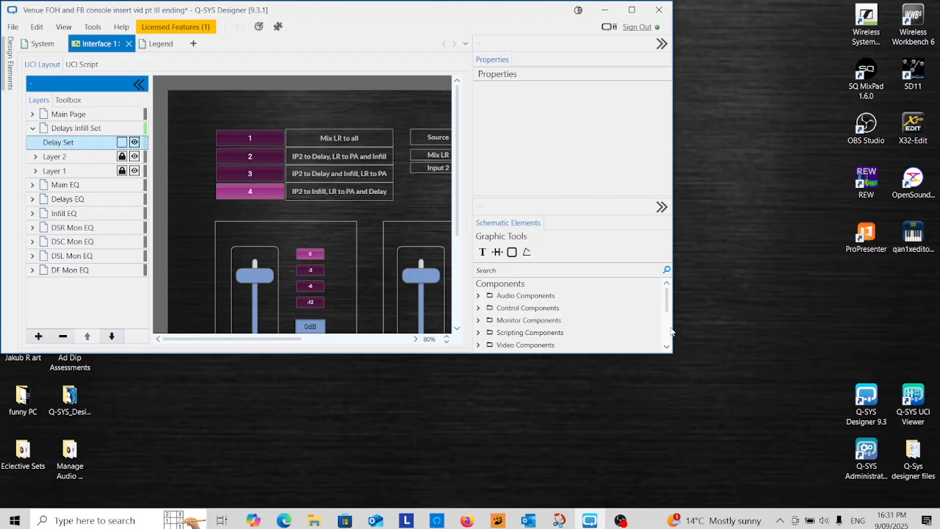
pyautogui.moveTo(674, 324); pyautogui.dragTo(761, 319)
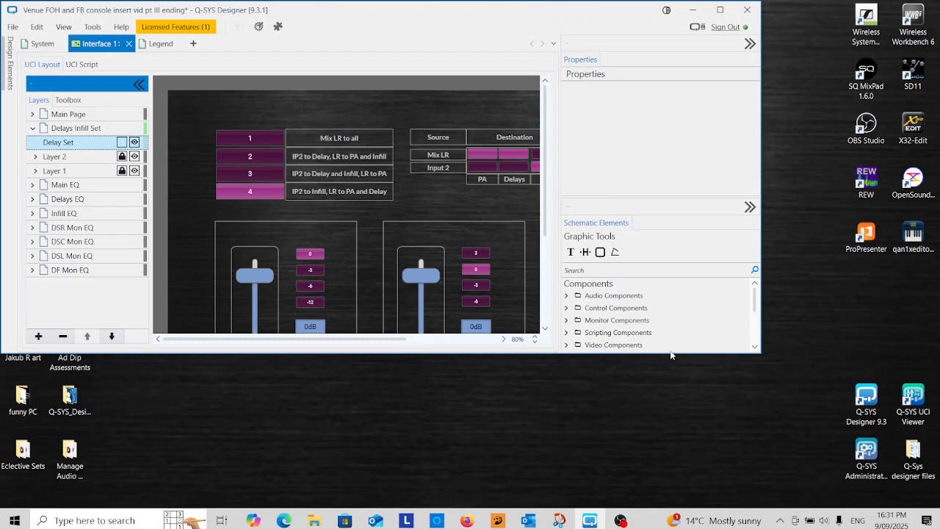
pyautogui.moveTo(670, 353); pyautogui.dragTo(674, 387)
pyautogui.moveTo(677, 421); pyautogui.dragTo(677, 434)
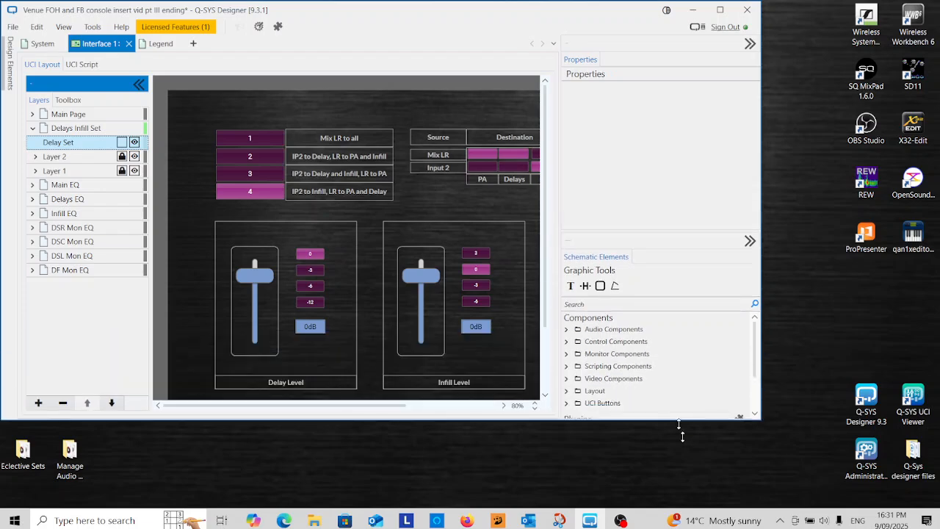
pyautogui.moveTo(404, 19); pyautogui.dragTo(467, 90)
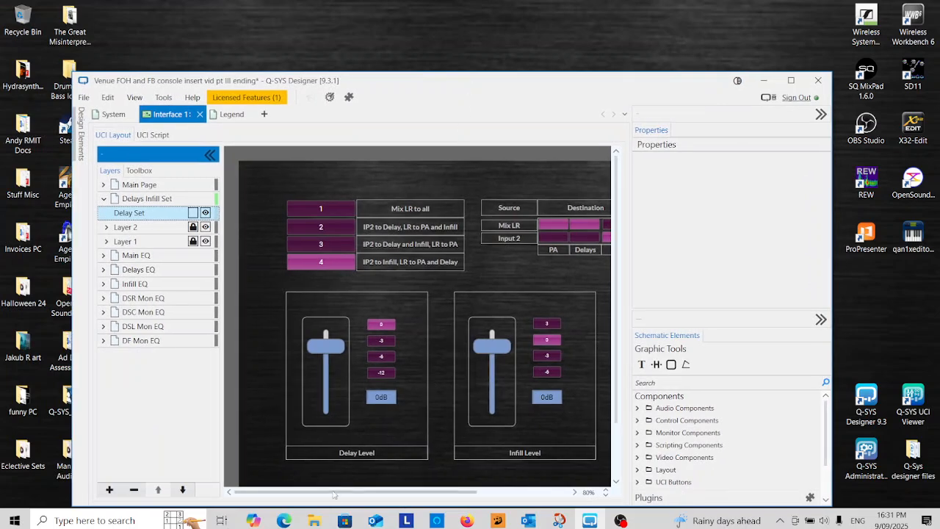
# Switch to the Q-Sys BG image files folder in File Explorer and place its window over the lower part of the designer window.
pyautogui.moveTo(313, 522)
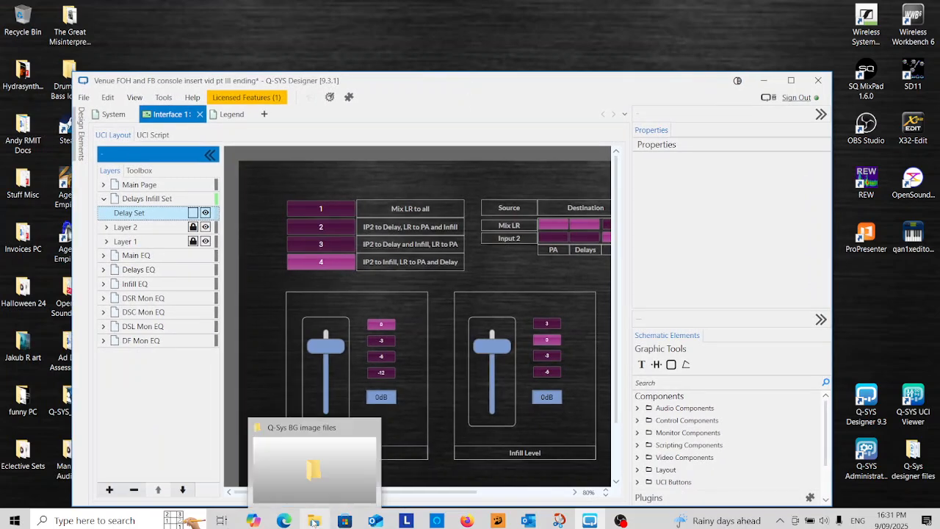
pyautogui.click(314, 521)
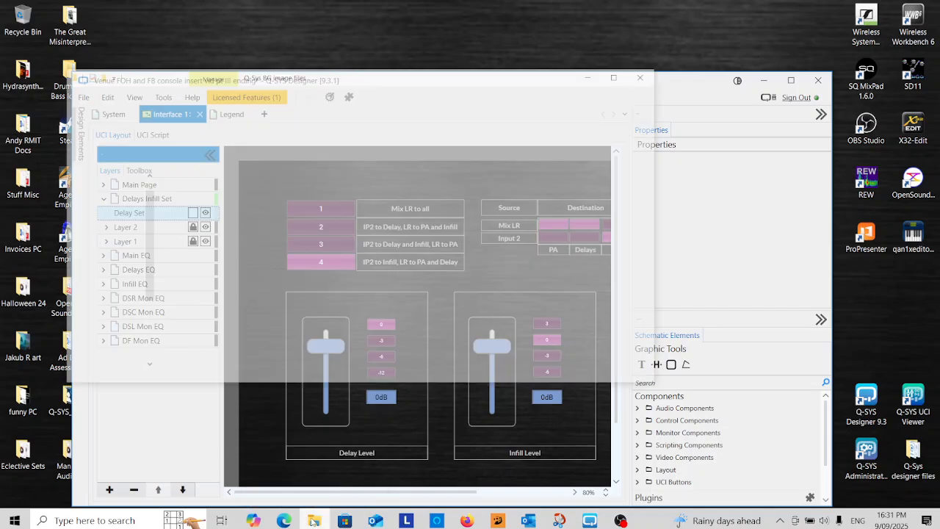
pyautogui.moveTo(329, 38); pyautogui.dragTo(409, 290)
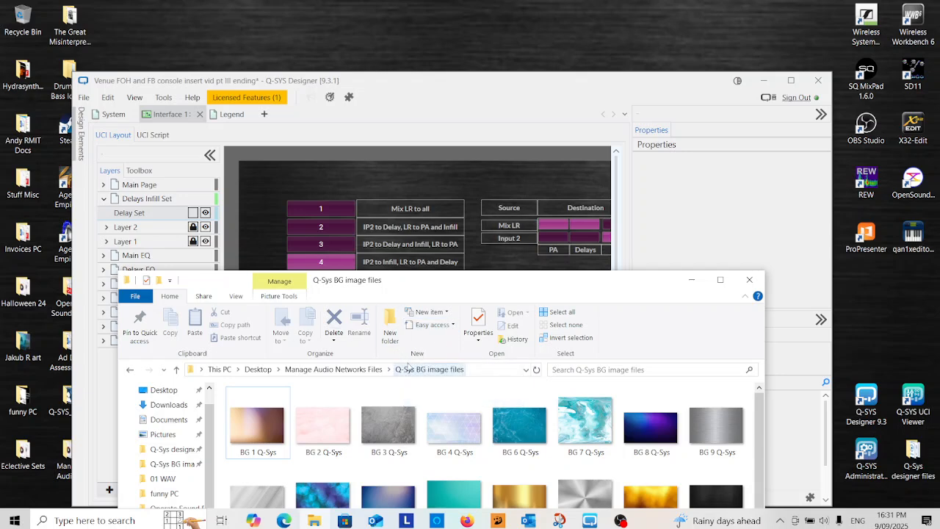
pyautogui.scroll(-1, 470, 414)
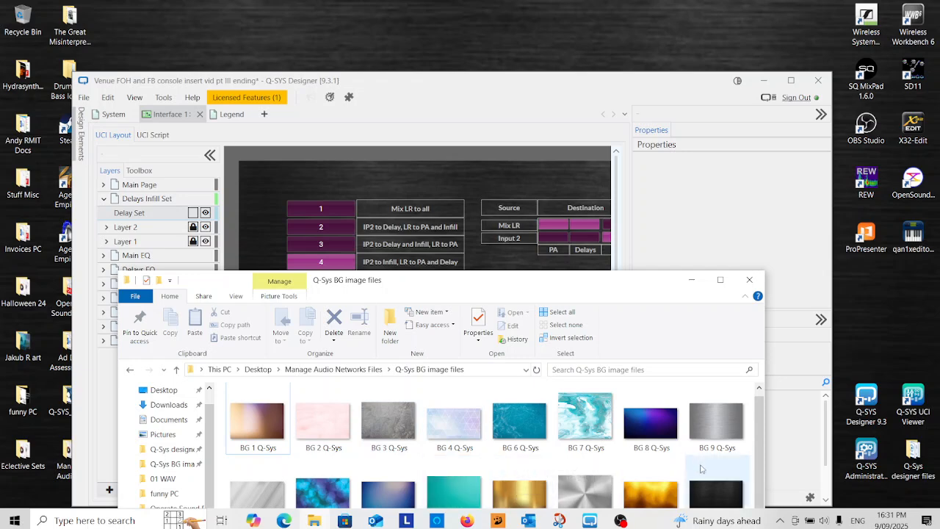
# Place the textured gold background image from the image folder on the Delay Set layer at position 60,50.
pyautogui.click(651, 498)
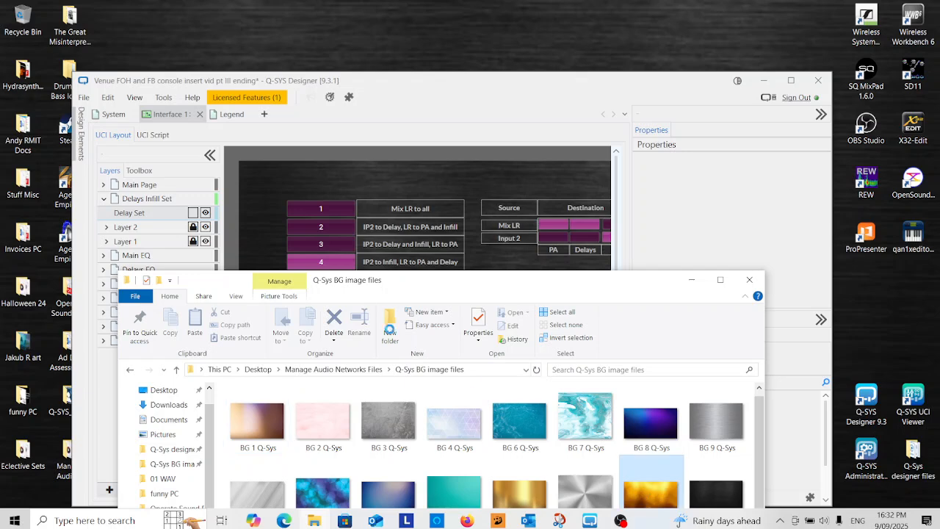
pyautogui.moveTo(288, 204); pyautogui.dragTo(273, 188)
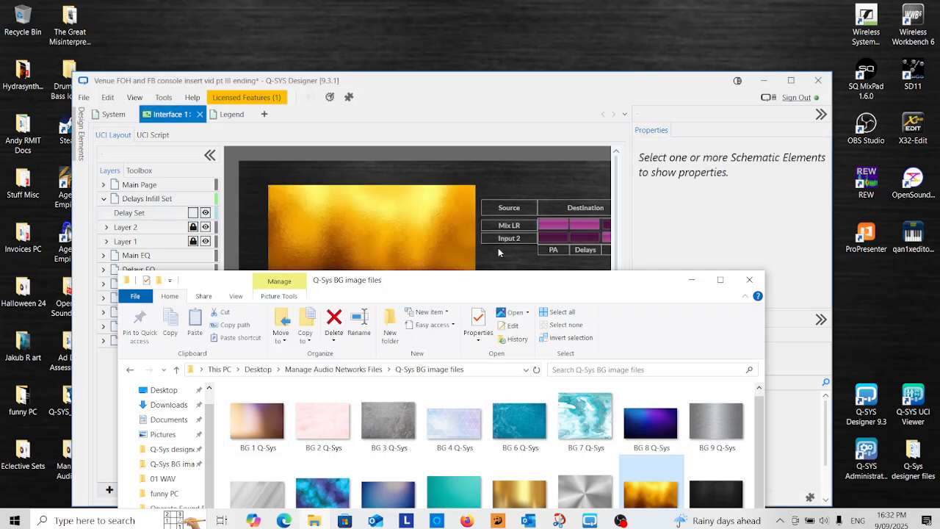
pyautogui.click(693, 282)
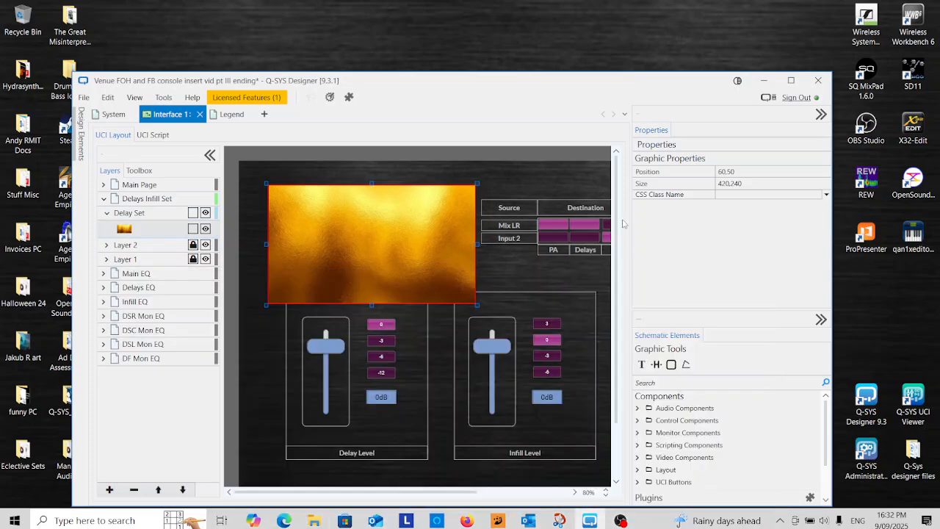
# Maximize the designer window, enlarge the gold background image to about 908 by 605, and lock it.
pyautogui.click(791, 80)
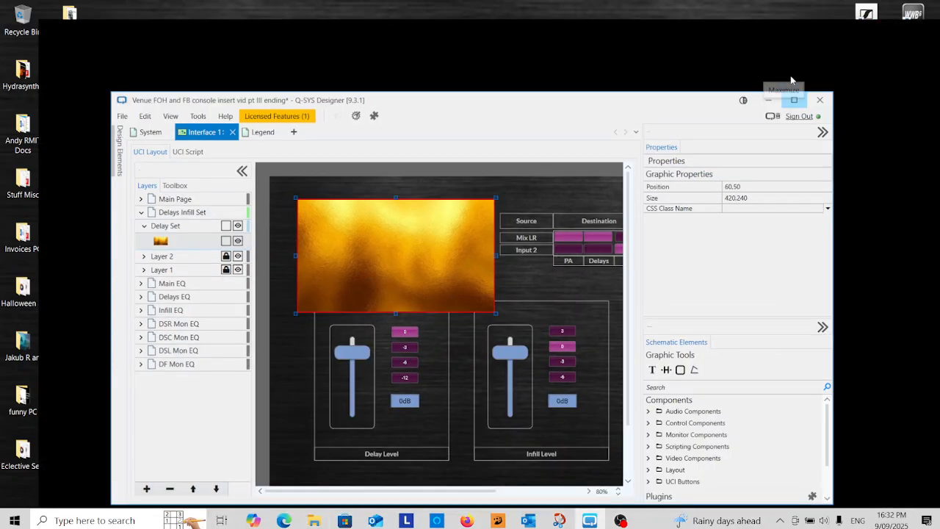
pyautogui.moveTo(403, 234); pyautogui.dragTo(644, 412)
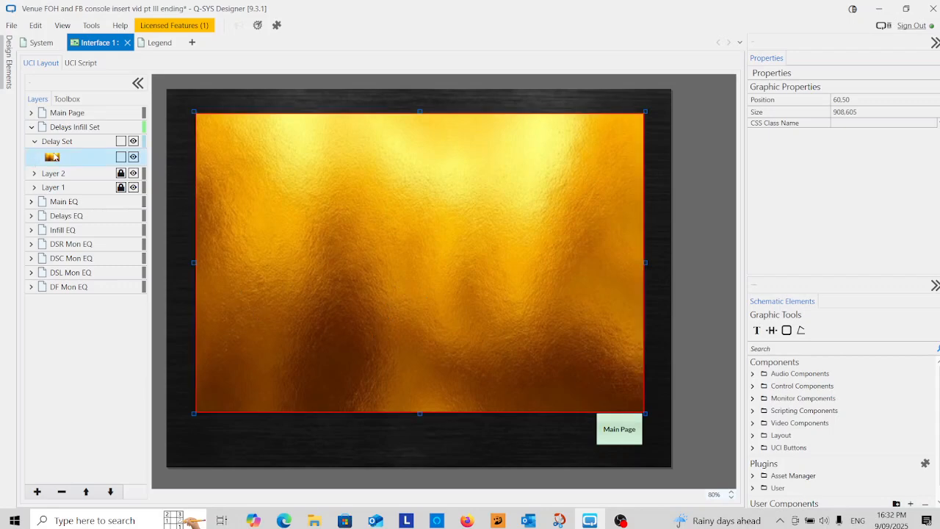
pyautogui.click(121, 156)
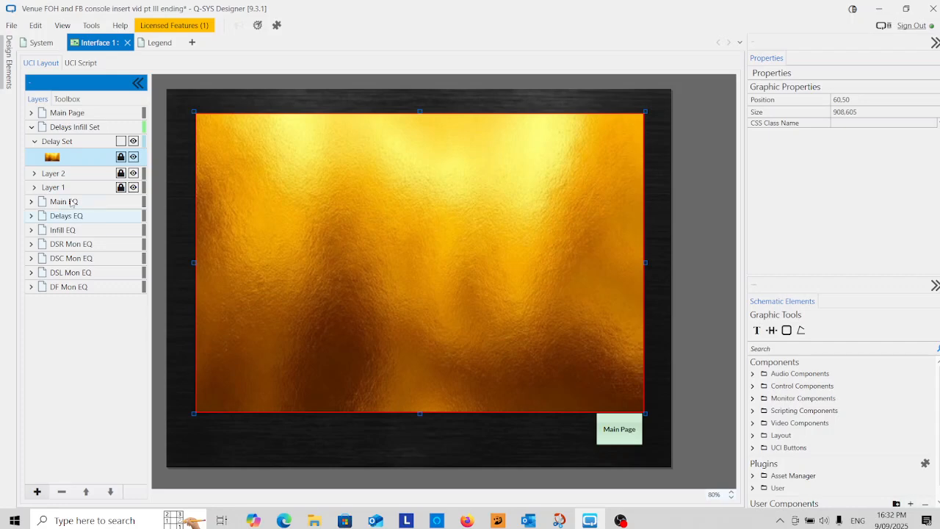
# Add another layer above Delay Set on the Delays Infill Set page and name it Infill HPF.
pyautogui.click(58, 141)
pyautogui.click(37, 491)
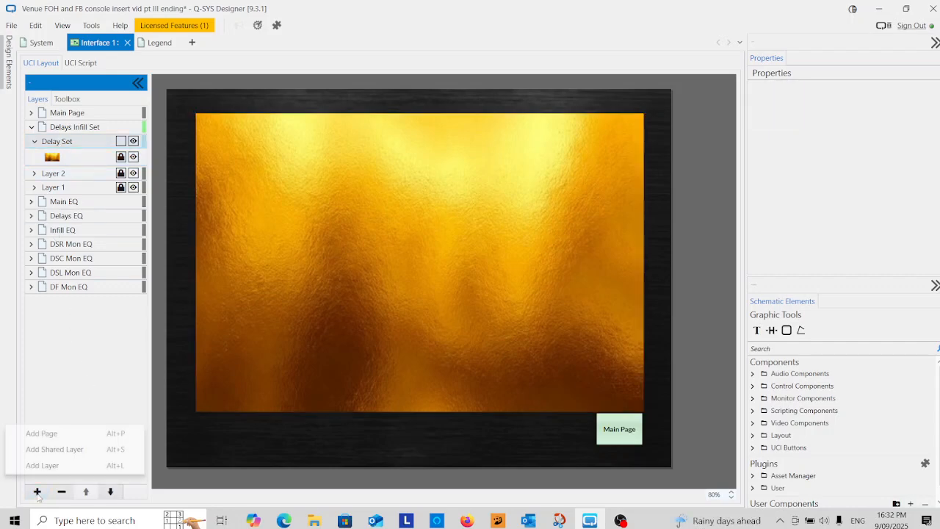
pyautogui.click(51, 467)
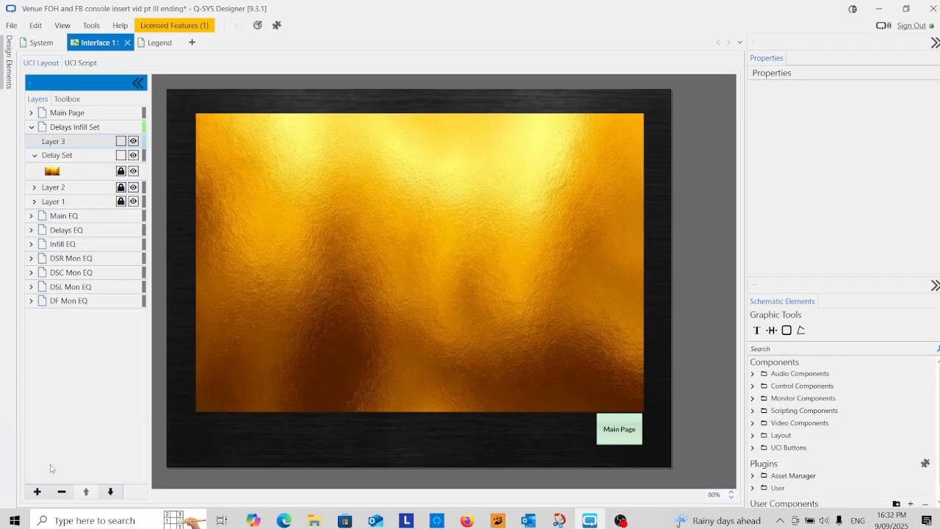
pyautogui.doubleClick(67, 144)
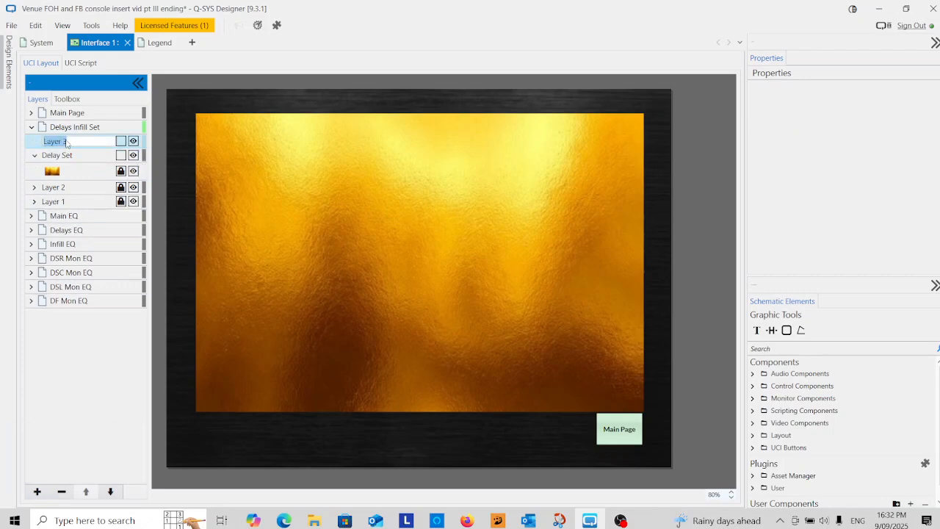
pyautogui.press('BackSpace')
pyautogui.write('Infill HPF')
pyautogui.press('Return')
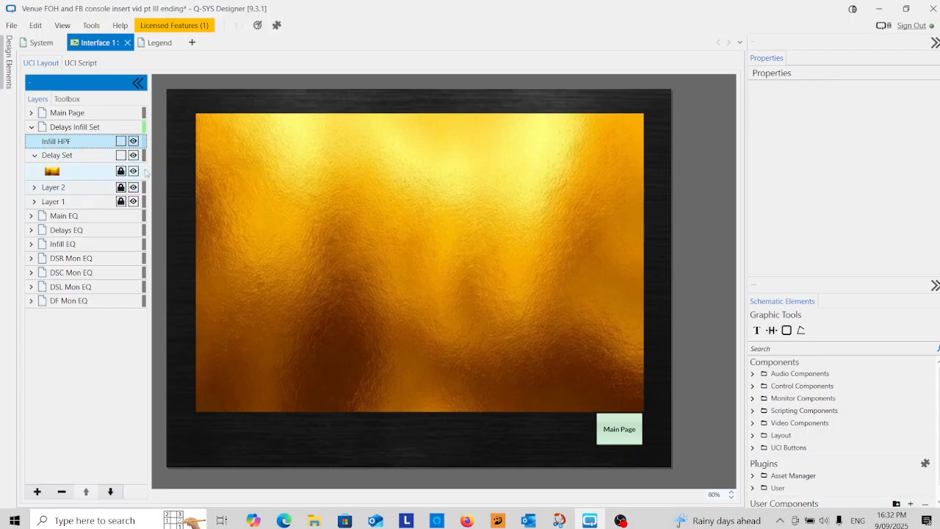
# Place the same textured gold image from the image folder on the Infill HPF layer at position 60,50.
pyautogui.click(120, 171)
pyautogui.moveTo(314, 521)
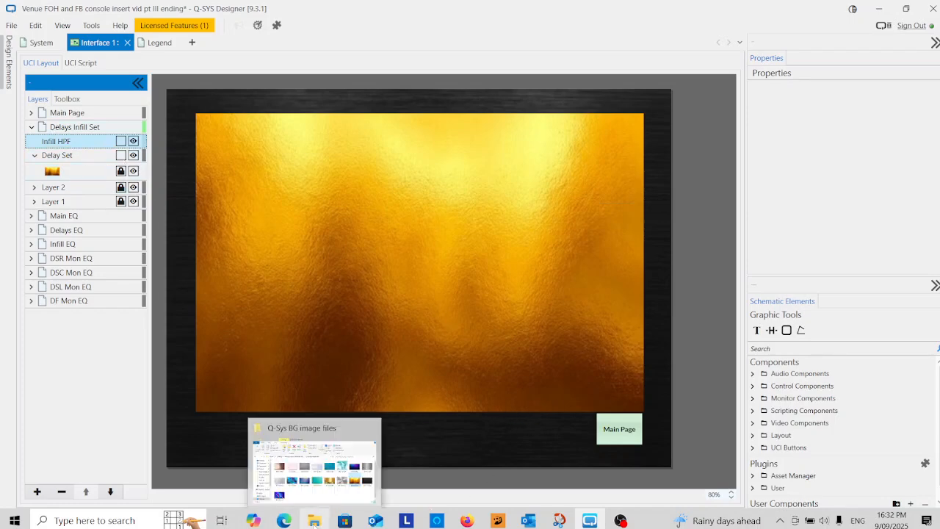
pyautogui.click(314, 469)
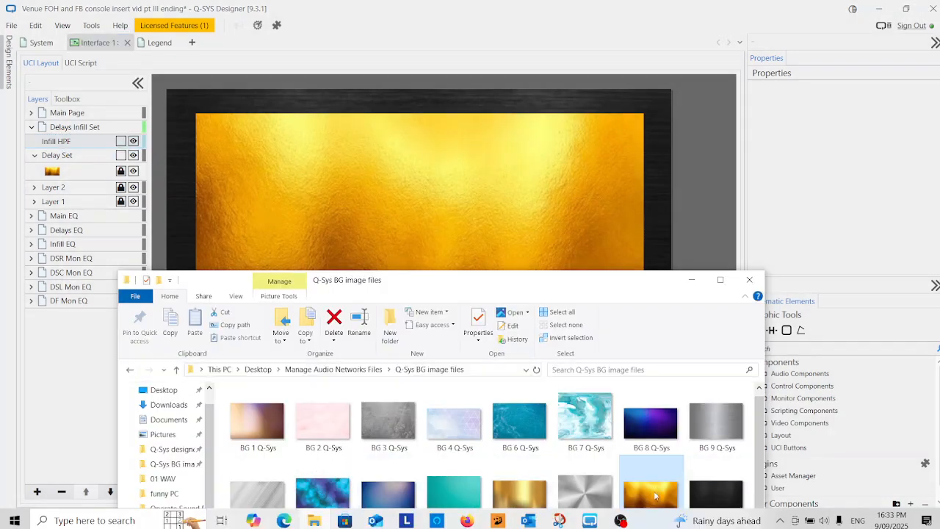
pyautogui.moveTo(651, 482); pyautogui.dragTo(198, 116)
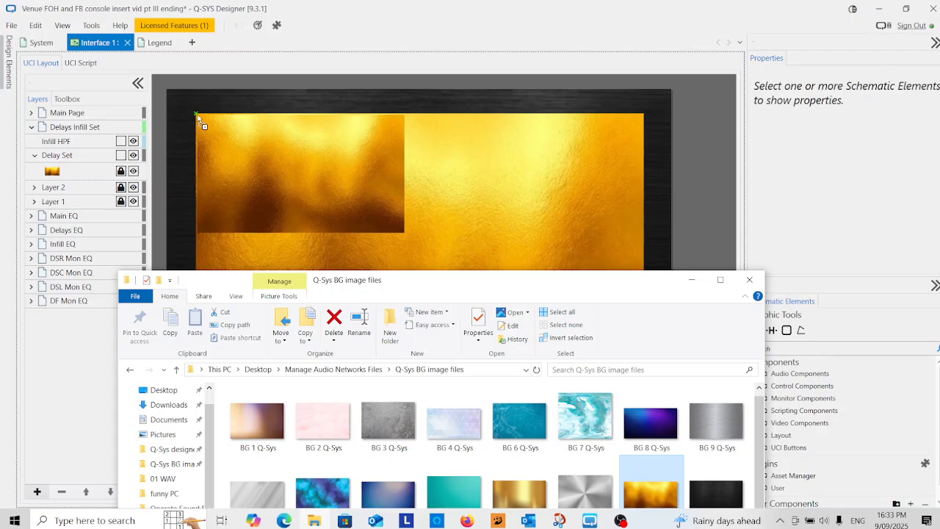
pyautogui.moveTo(298, 209); pyautogui.dragTo(298, 209)
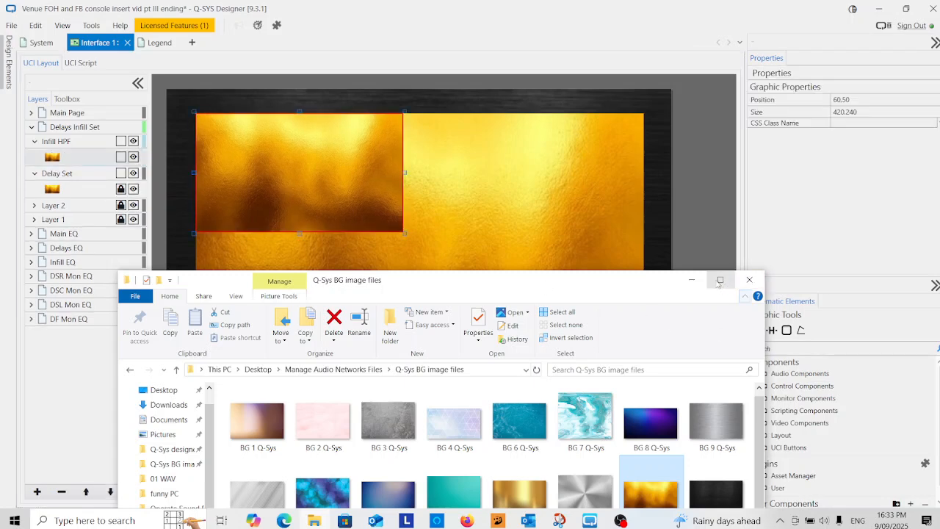
pyautogui.click(692, 281)
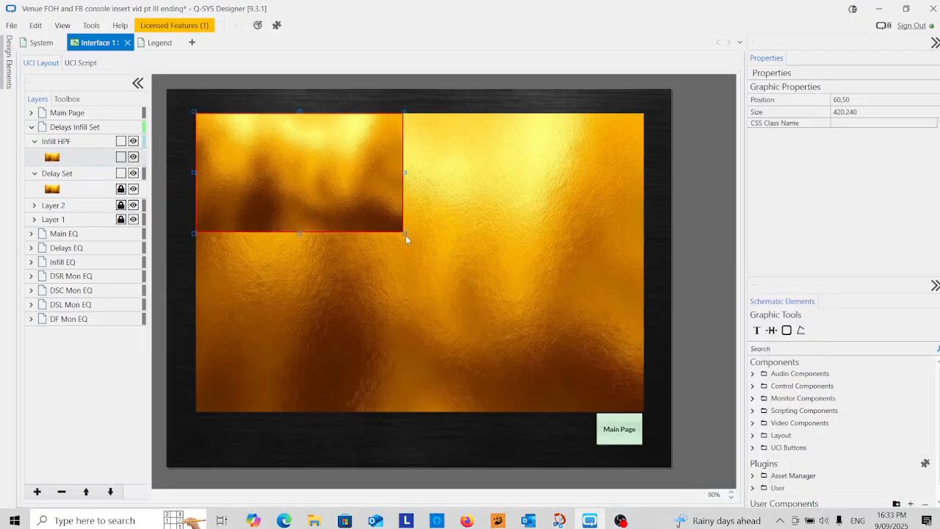
# Enlarge the Infill HPF layer's gold image to about 908 by 605 and lock it.
pyautogui.moveTo(403, 232); pyautogui.dragTo(643, 411)
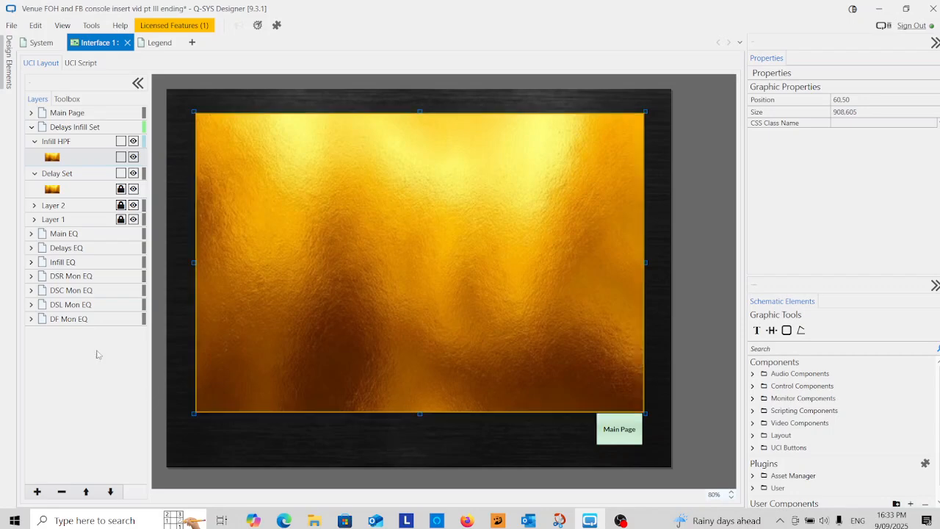
pyautogui.click(121, 159)
pyautogui.click(122, 157)
pyautogui.click(133, 205)
pyautogui.click(365, 446)
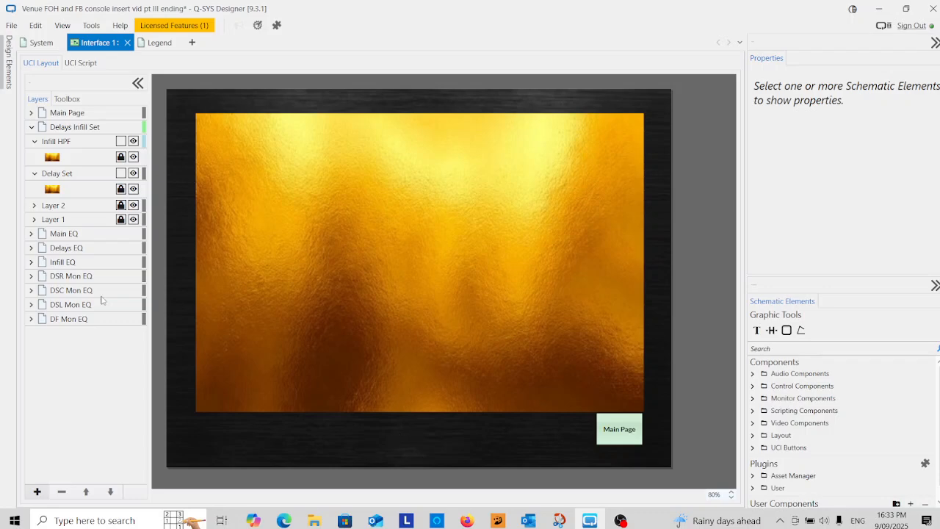
# Make Infill HPF the active layer, then open the Infill HPF Selector's controls in the System schematic and move them clear of the block.
pyautogui.click(54, 145)
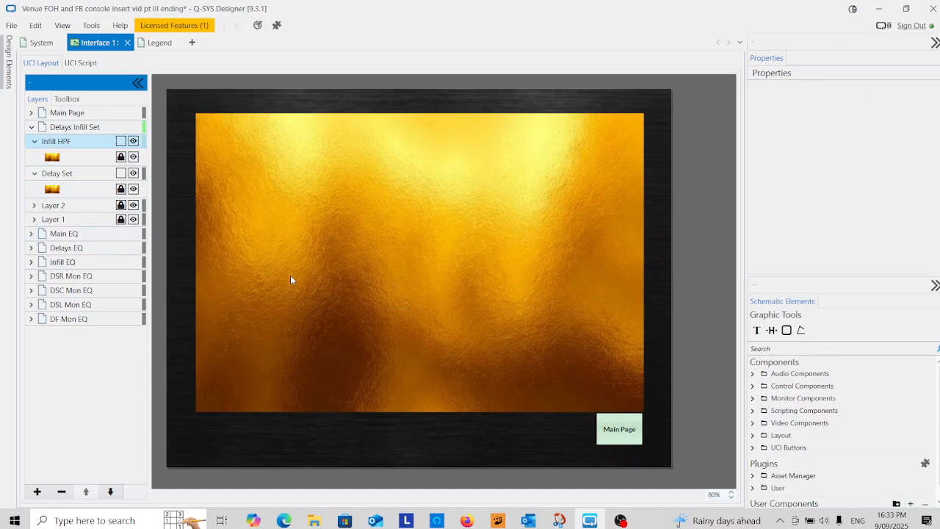
pyautogui.click(42, 42)
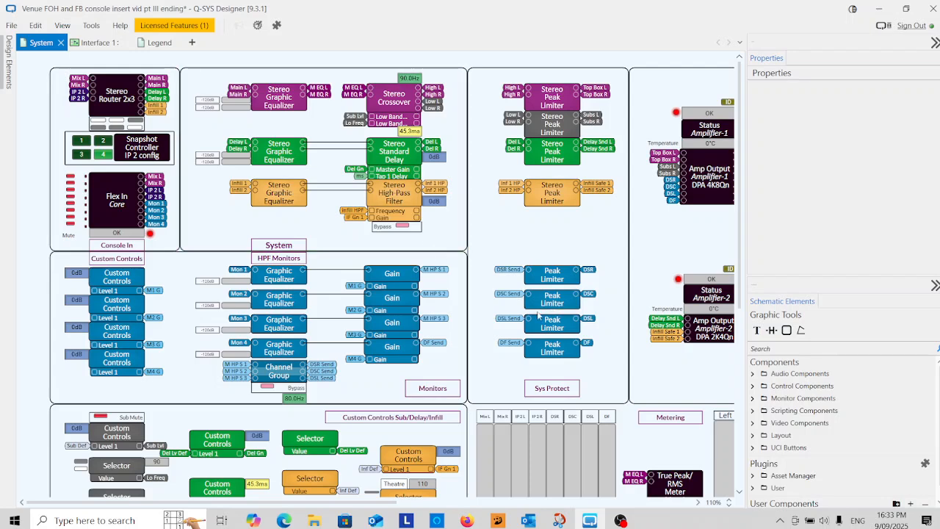
pyautogui.scroll(-2, 493, 315)
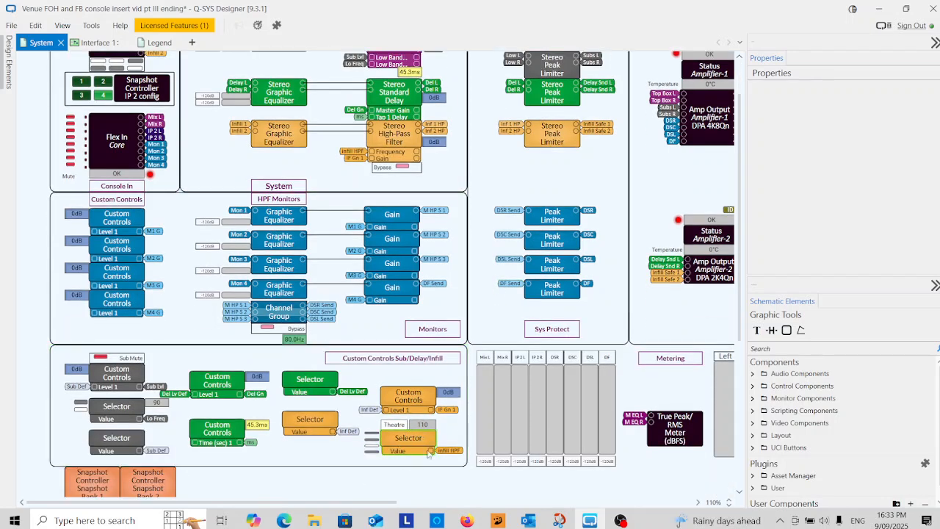
pyautogui.scroll(-1, 439, 438)
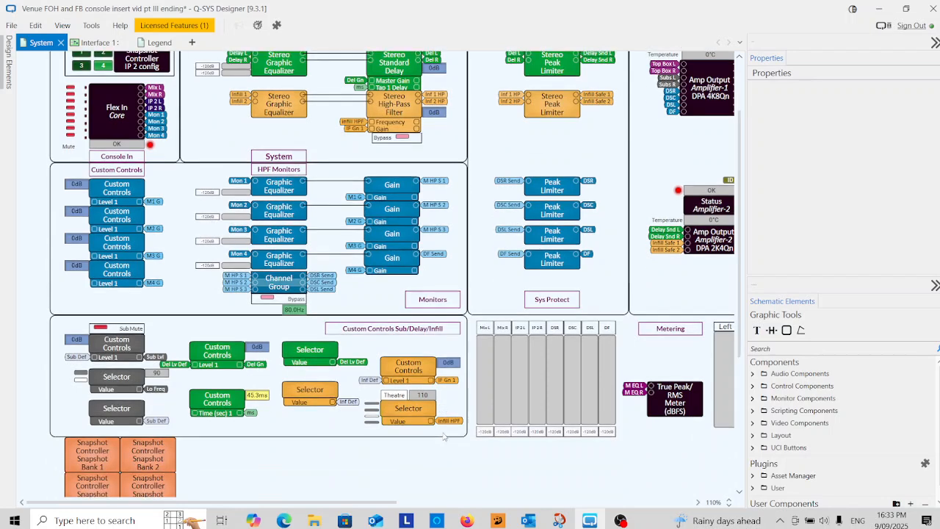
pyautogui.doubleClick(404, 413)
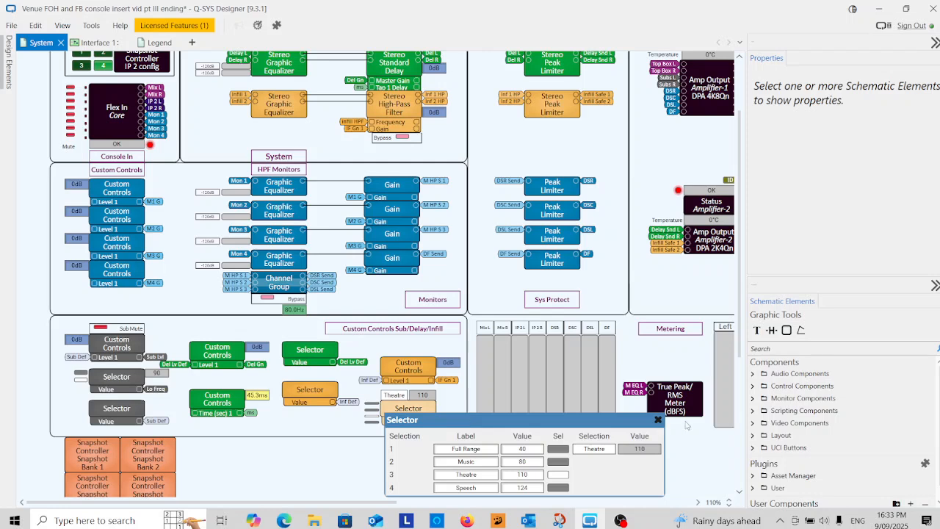
pyautogui.moveTo(448, 420); pyautogui.dragTo(588, 378)
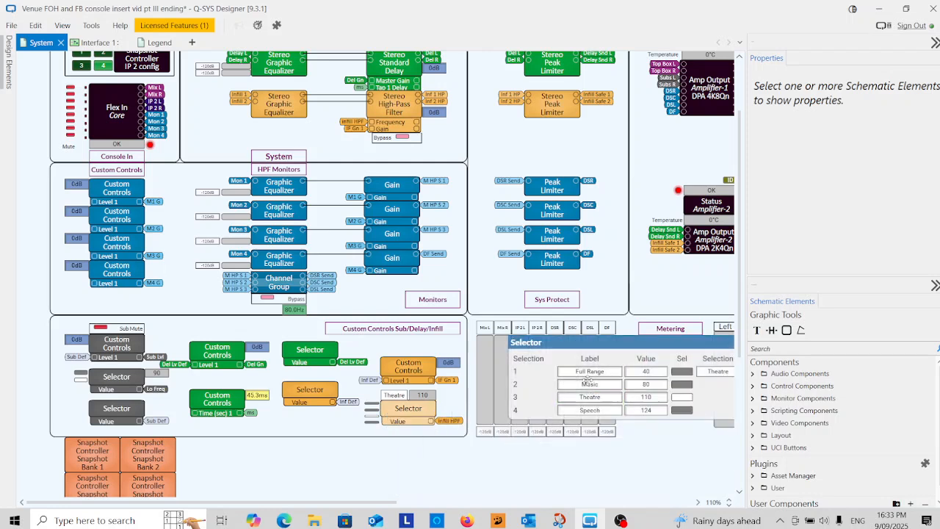
# Copy the Infill HPF Selector's four selection buttons from the System schematic and paste them onto the interface's Infill HPF layer.
pyautogui.click(371, 422)
pyautogui.rightClick(372, 403)
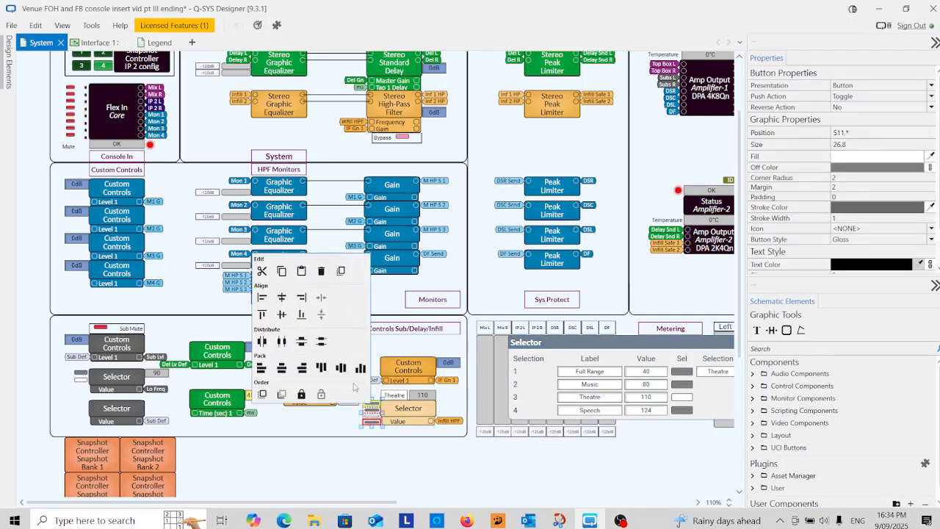
pyautogui.click(282, 272)
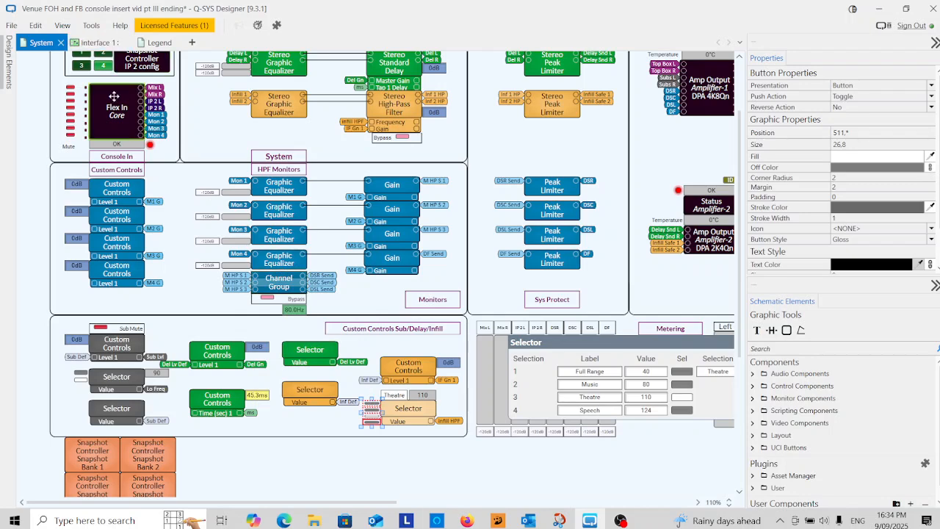
pyautogui.click(97, 42)
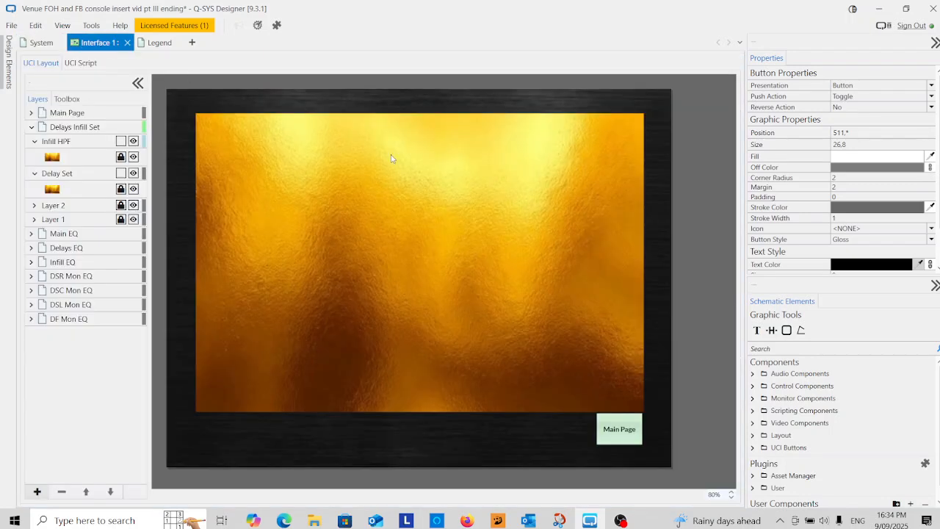
pyautogui.rightClick(272, 191)
pyautogui.click(204, 213)
pyautogui.click(266, 188)
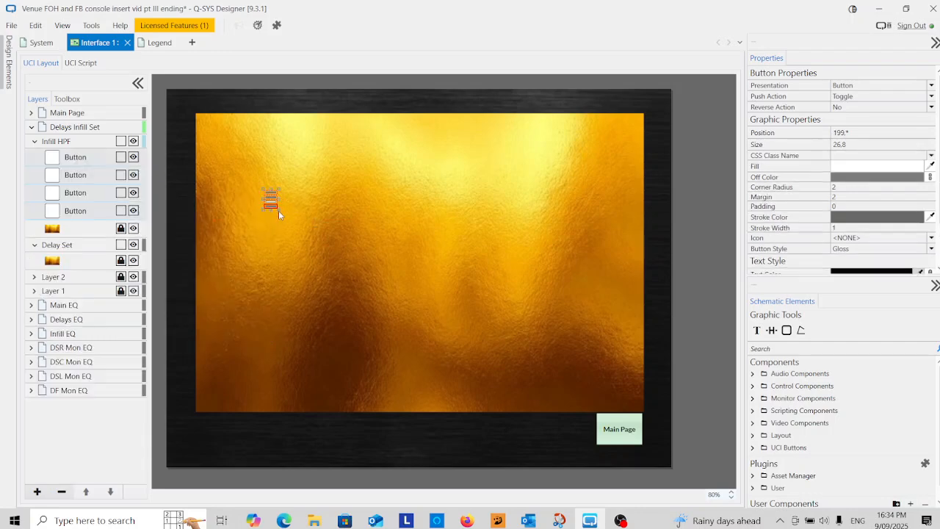
# Enlarge the four pasted buttons to about 197 by 42 each and set their fill to purple #FF920078.
pyautogui.moveTo(264, 189); pyautogui.dragTo(361, 273)
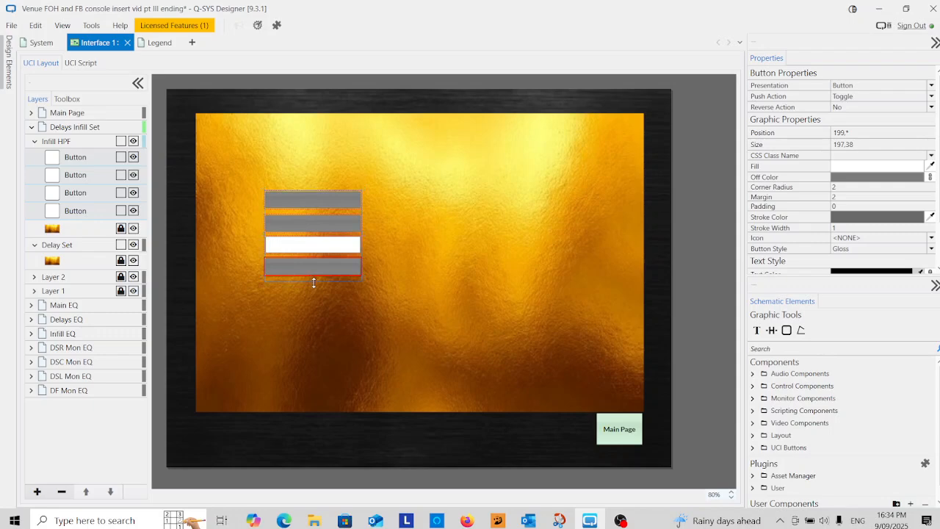
pyautogui.moveTo(314, 284); pyautogui.dragTo(315, 286)
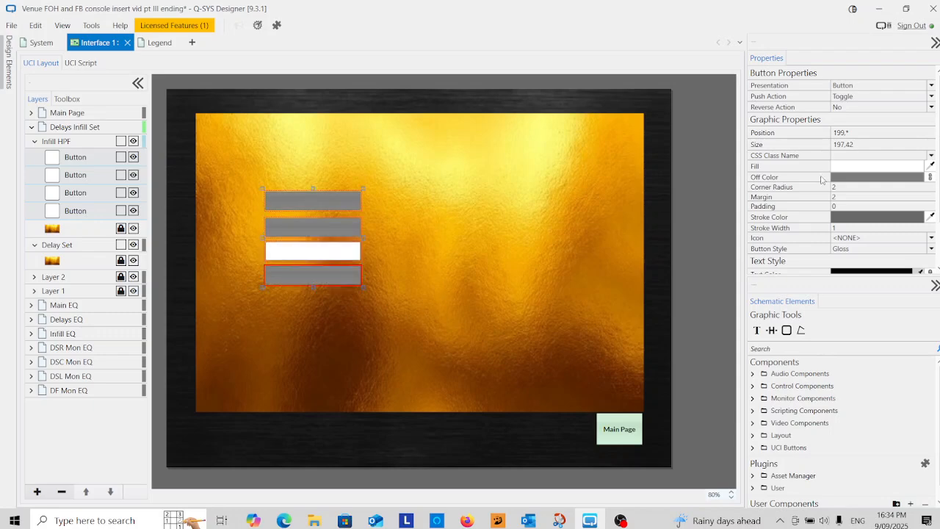
pyautogui.click(870, 168)
pyautogui.click(868, 170)
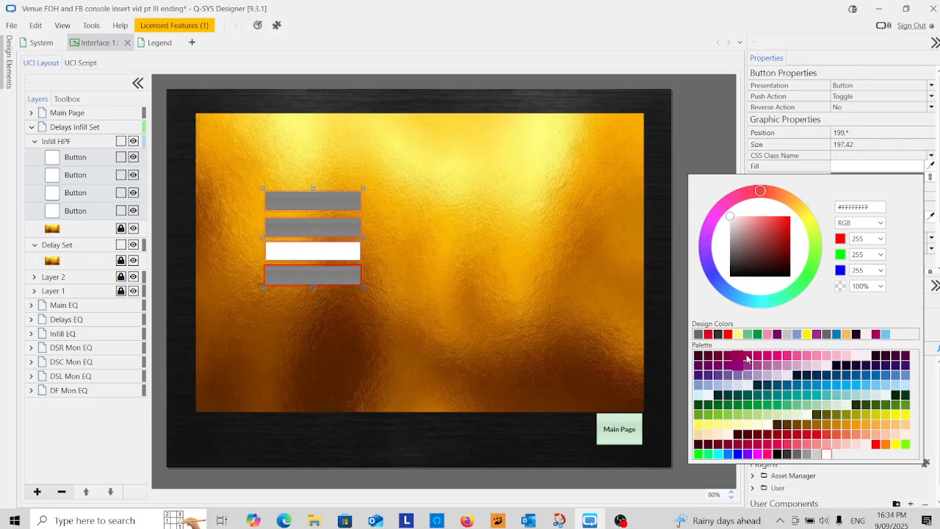
pyautogui.click(738, 365)
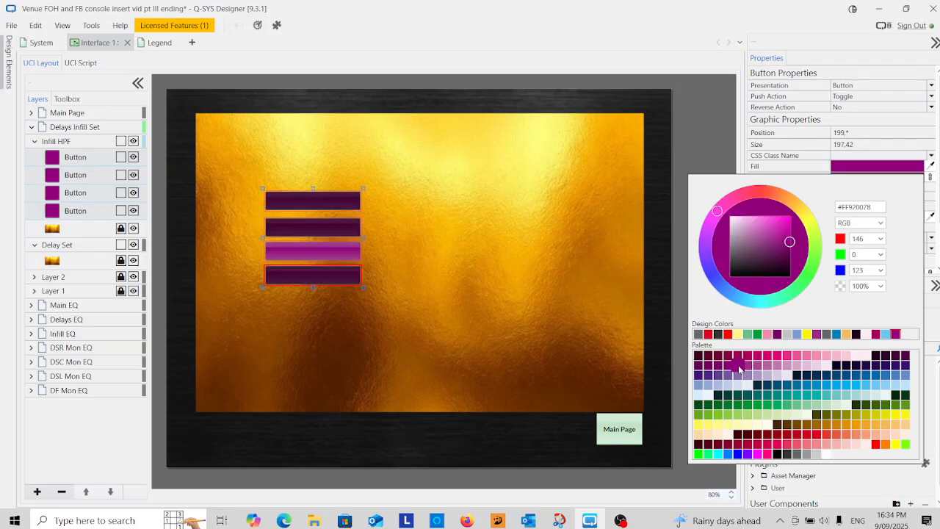
pyautogui.click(404, 302)
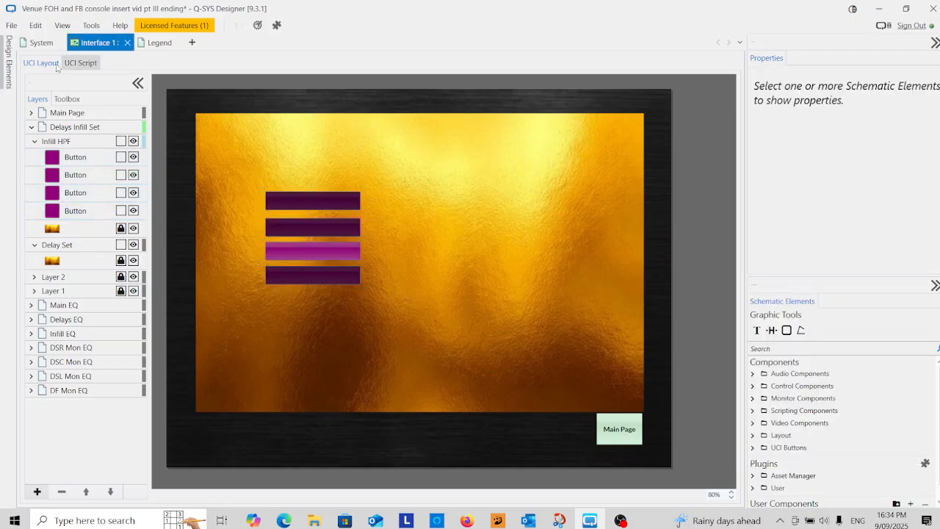
# Copy the Infill HPF Selector's Theatre combo box and adjacent value field from the System schematic and paste them onto the Infill HPF layer.
pyautogui.click(43, 43)
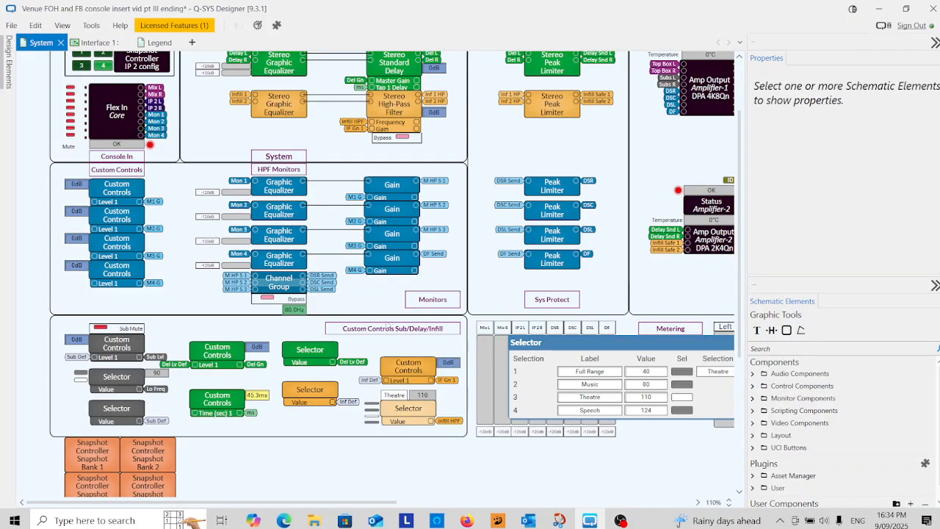
pyautogui.click(385, 395)
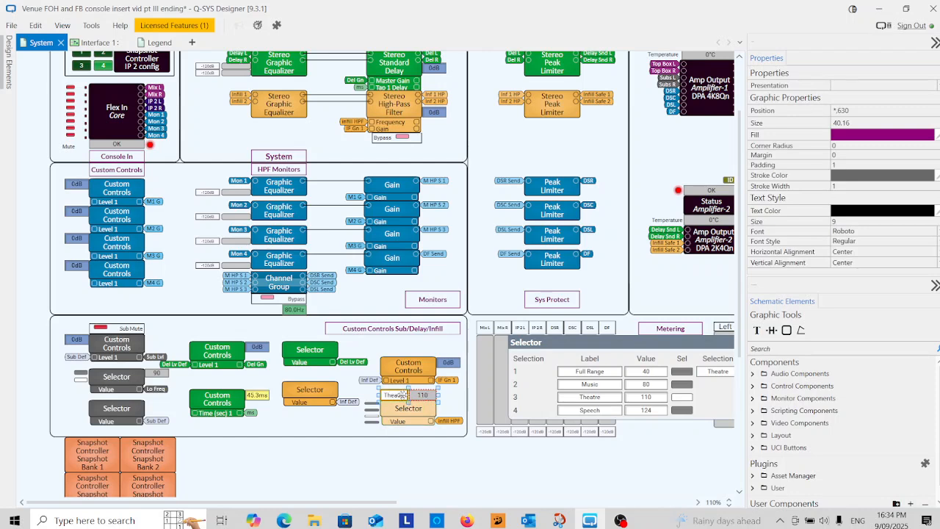
pyautogui.rightClick(402, 395)
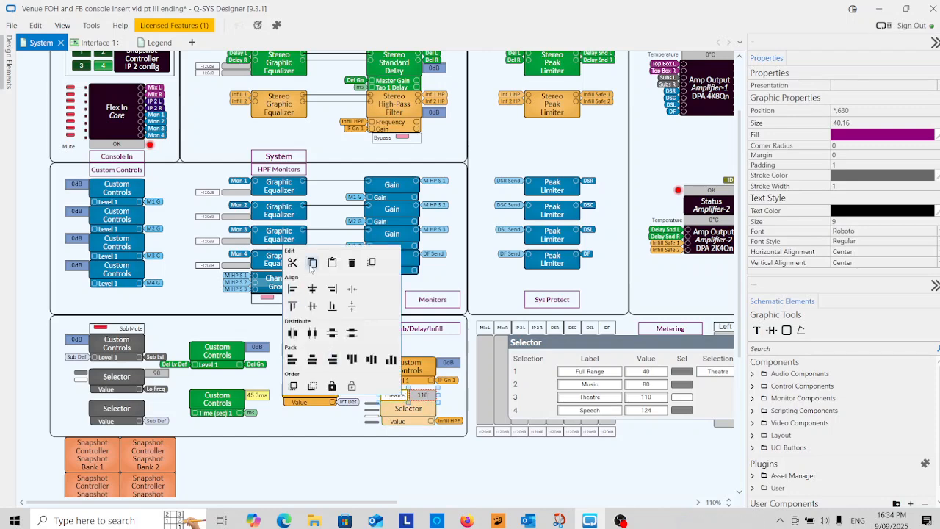
pyautogui.click(312, 263)
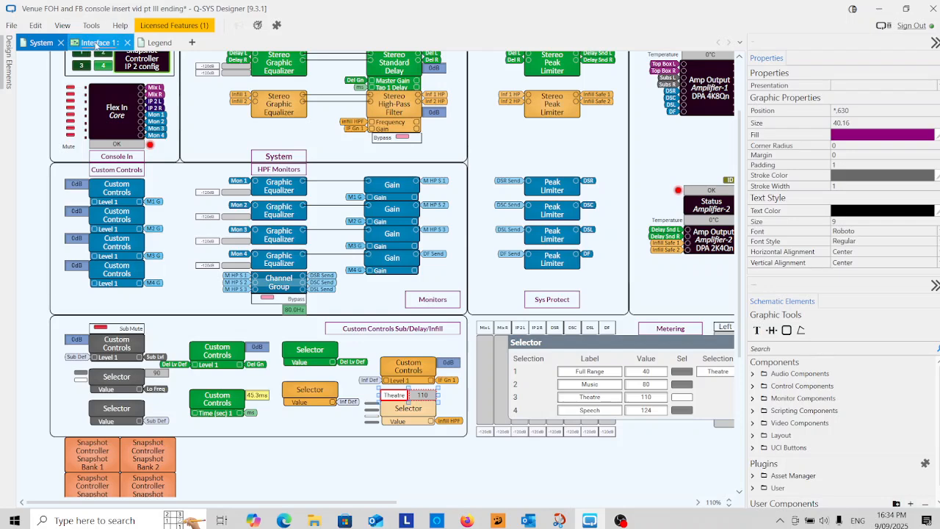
pyautogui.click(102, 44)
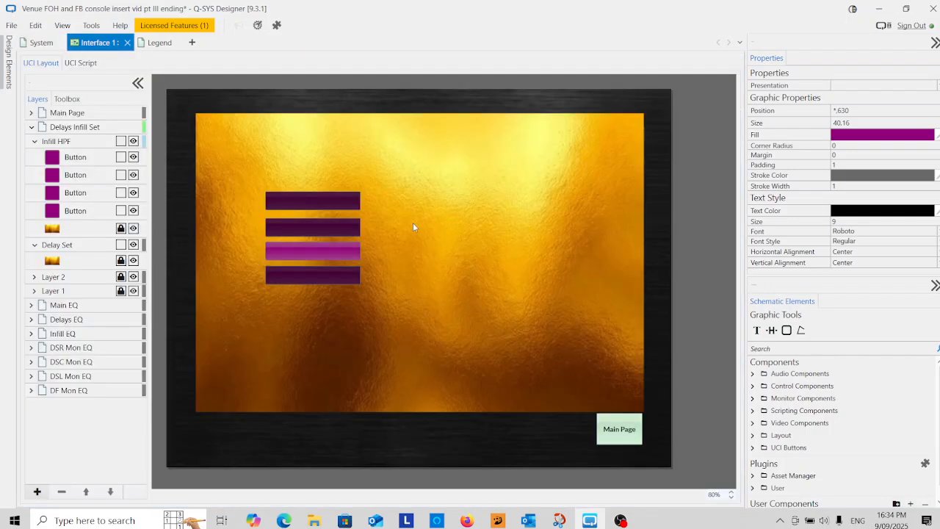
pyautogui.rightClick(262, 151)
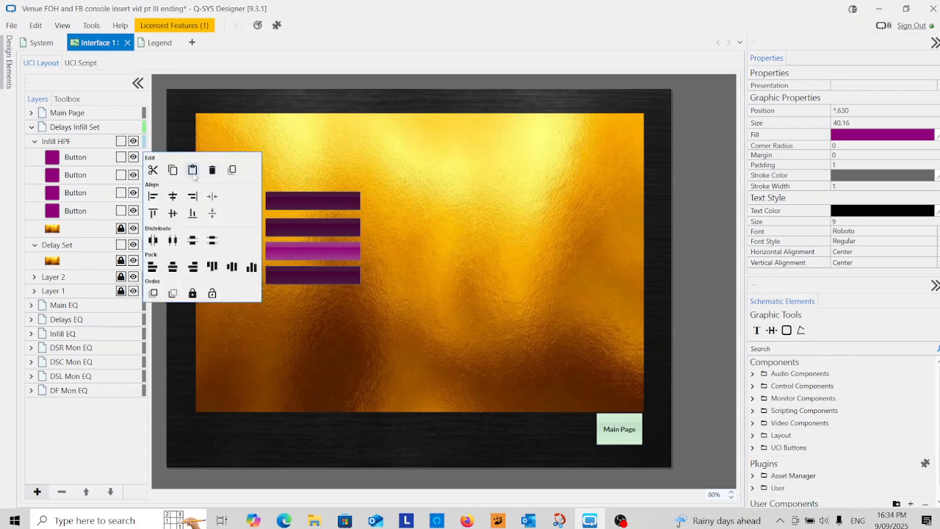
pyautogui.click(193, 168)
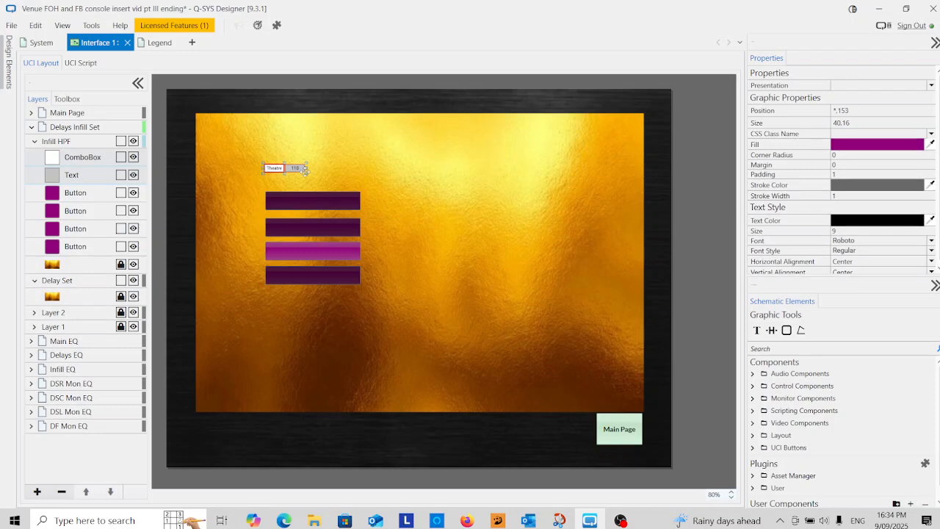
# Enlarge the pasted combo box to about the width of the purple buttons and the value field beside it to about 231 by 39.
pyautogui.moveTo(307, 173); pyautogui.dragTo(460, 188)
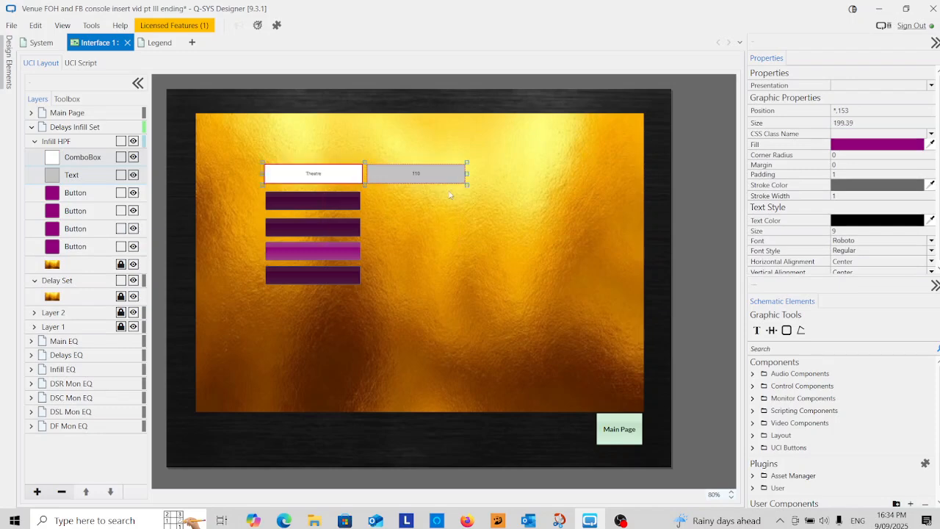
pyautogui.click(415, 212)
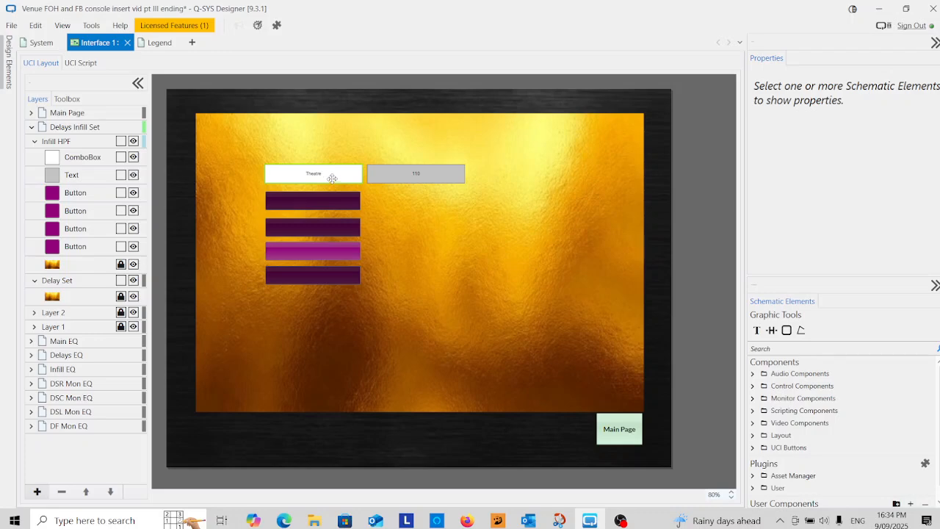
pyautogui.click(356, 178)
pyautogui.moveTo(365, 173); pyautogui.dragTo(364, 173)
pyautogui.click(430, 213)
pyautogui.click(405, 179)
pyautogui.moveTo(465, 174); pyautogui.dragTo(482, 174)
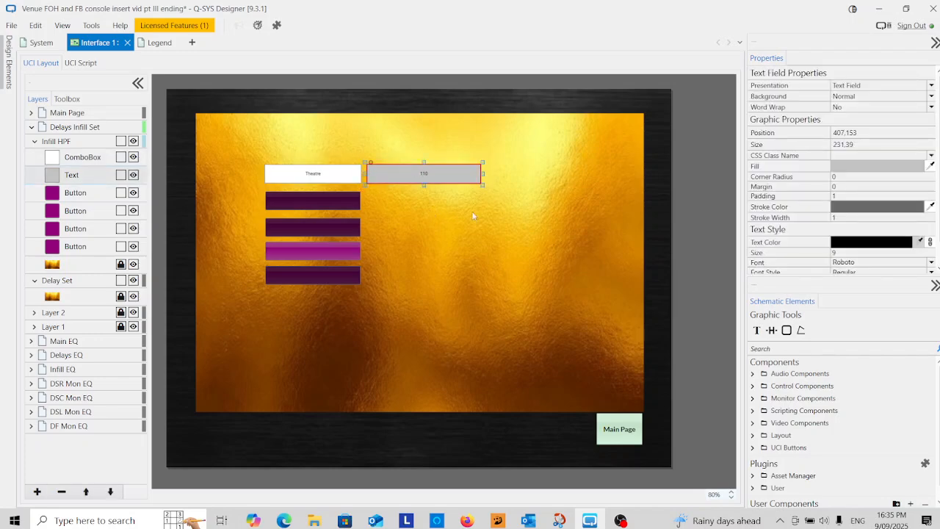
pyautogui.click(454, 221)
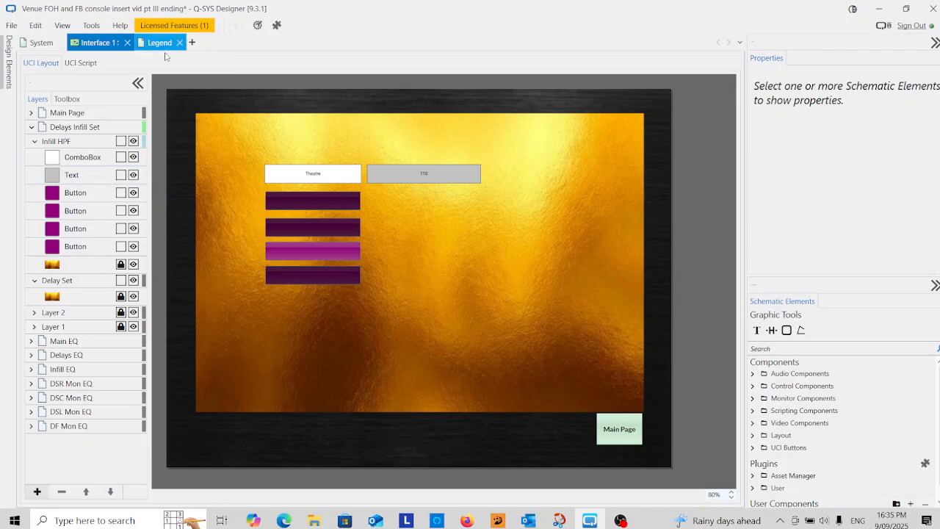
# Bring the Selector's Full Range, Music, Theatre and Speech label fields from the System schematic onto the Infill HPF layer beside the purple buttons.
pyautogui.click(39, 42)
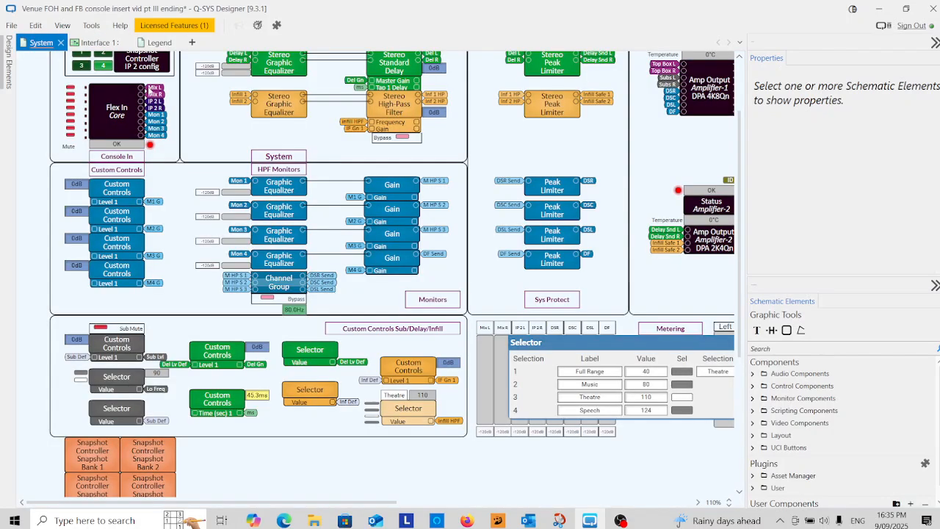
pyautogui.click(591, 373)
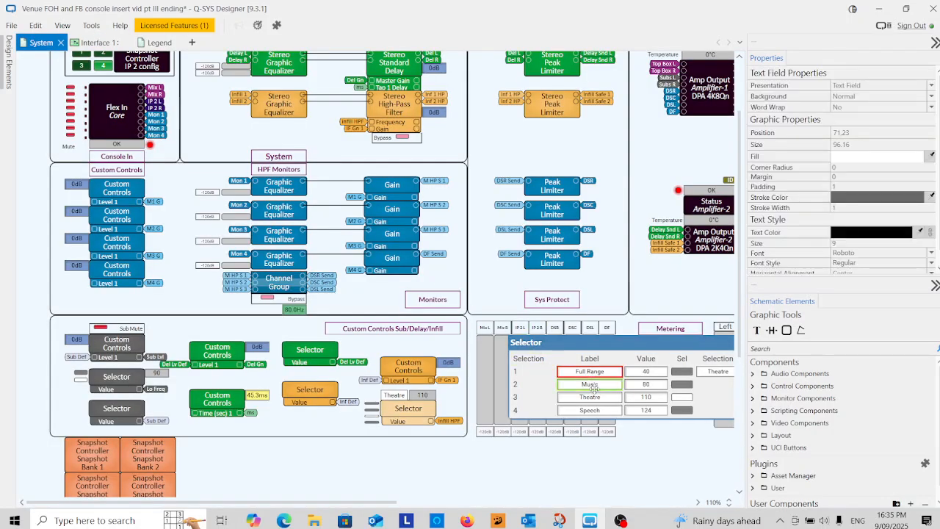
pyautogui.keyDown('ctrl'); pyautogui.click(591, 385); pyautogui.keyUp('ctrl')
pyautogui.keyDown('ctrl'); pyautogui.click(591, 397); pyautogui.keyUp('ctrl')
pyautogui.keyDown('ctrl'); pyautogui.click(591, 411); pyautogui.keyUp('ctrl')
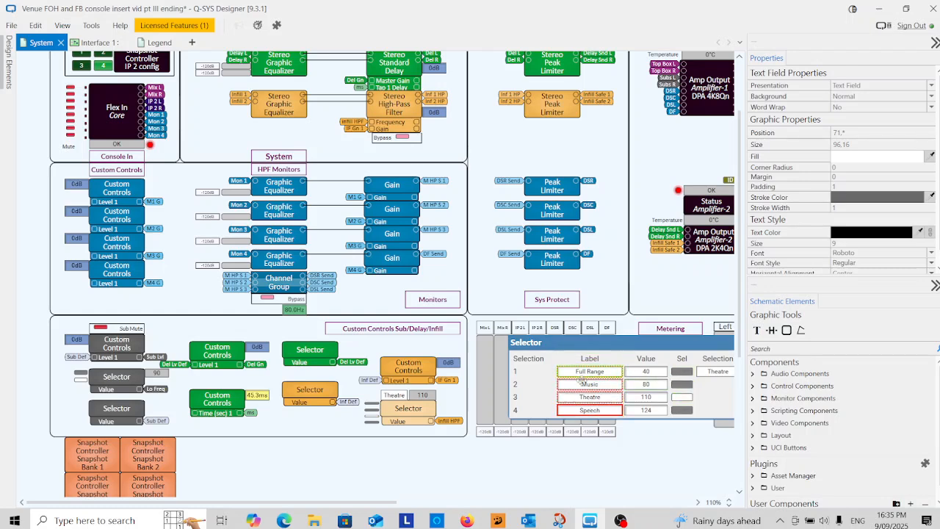
pyautogui.moveTo(591, 372); pyautogui.dragTo(390, 198)
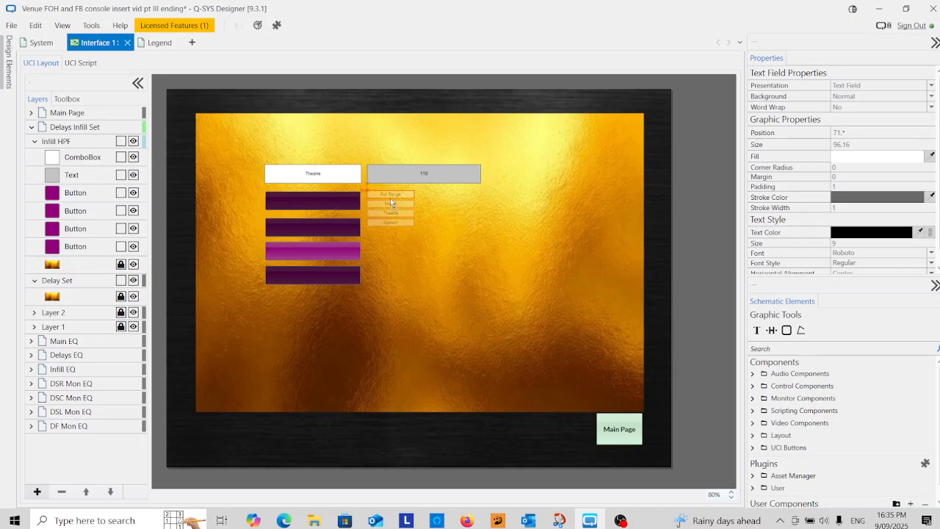
# Enlarge the four label fields to about 42 high and widen them together with the value field above to about 298.
pyautogui.moveTo(417, 232); pyautogui.dragTo(485, 287)
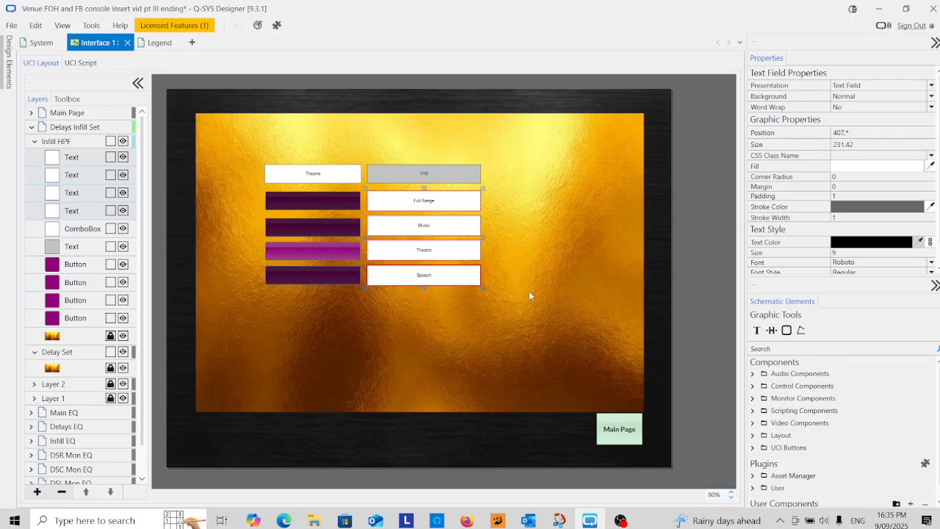
pyautogui.click(522, 233)
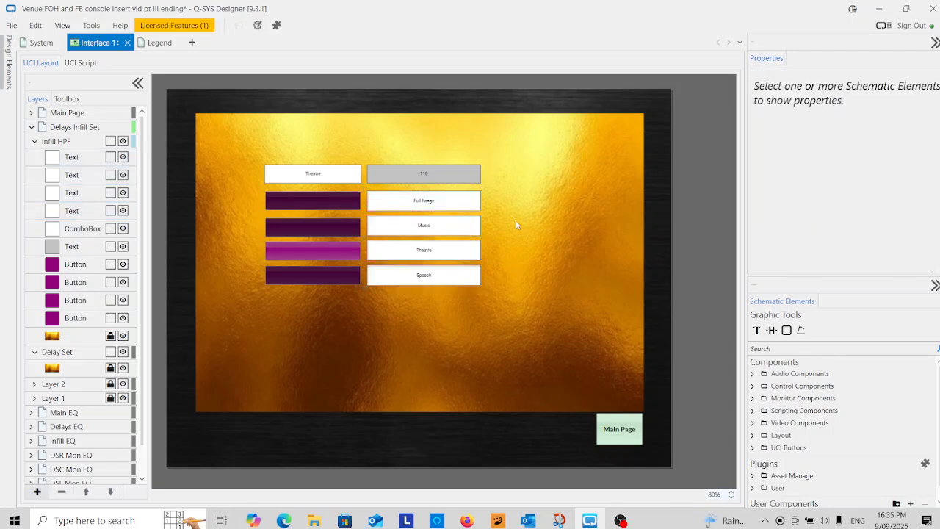
pyautogui.moveTo(514, 182); pyautogui.dragTo(404, 298)
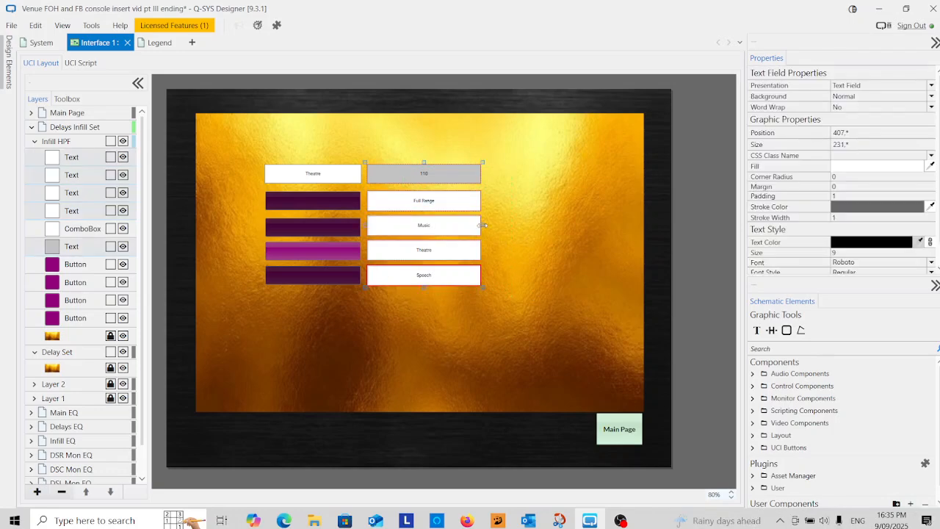
pyautogui.moveTo(508, 228); pyautogui.dragTo(516, 229)
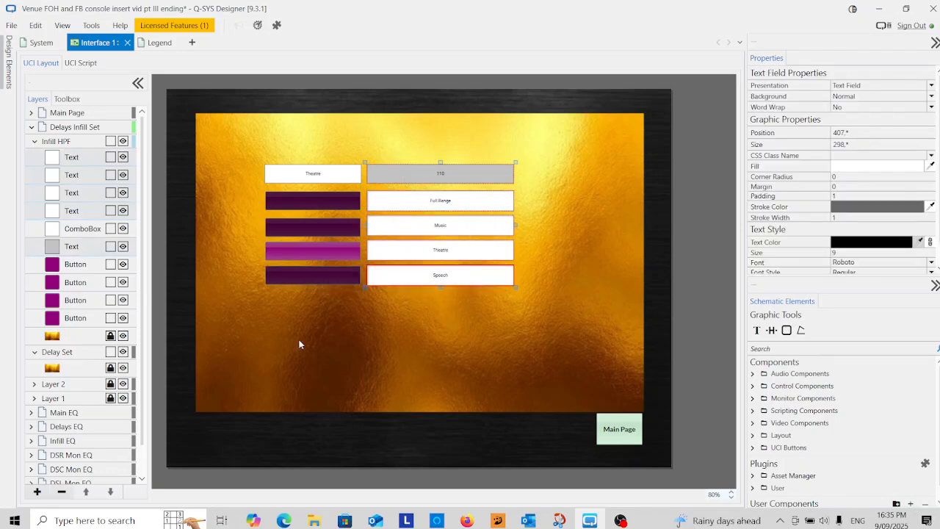
pyautogui.click(394, 352)
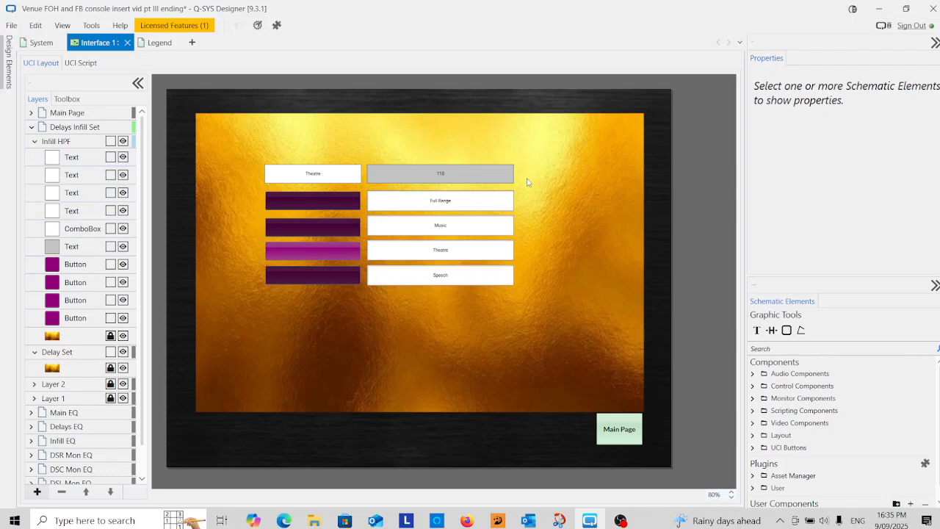
# Set the combo box, value field and four label fields to text size 18 in Lato Bold.
pyautogui.moveTo(253, 182); pyautogui.dragTo(253, 182)
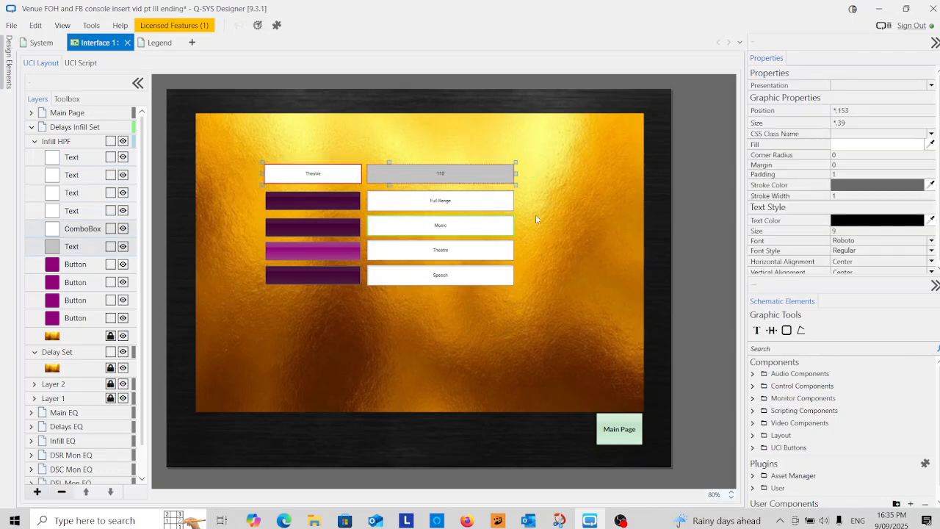
pyautogui.moveTo(490, 202); pyautogui.dragTo(467, 306)
pyautogui.click(842, 231)
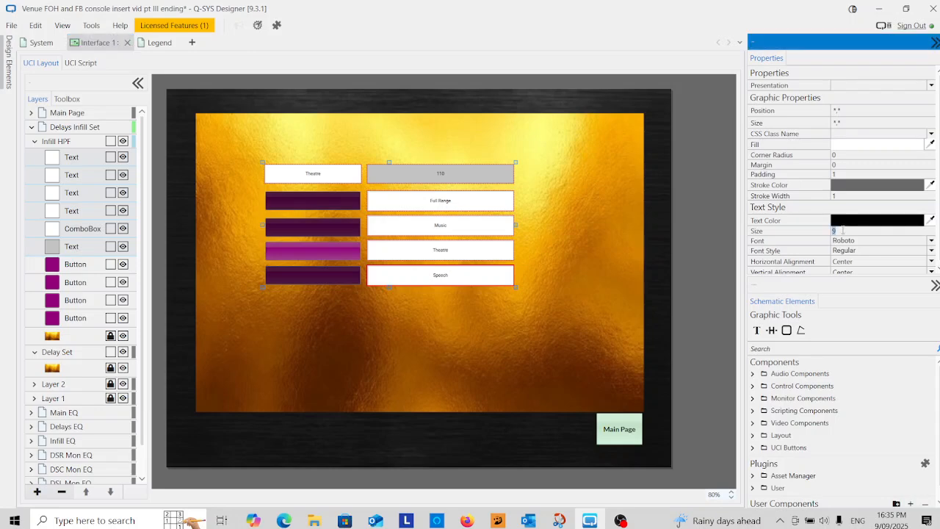
pyautogui.write('18')
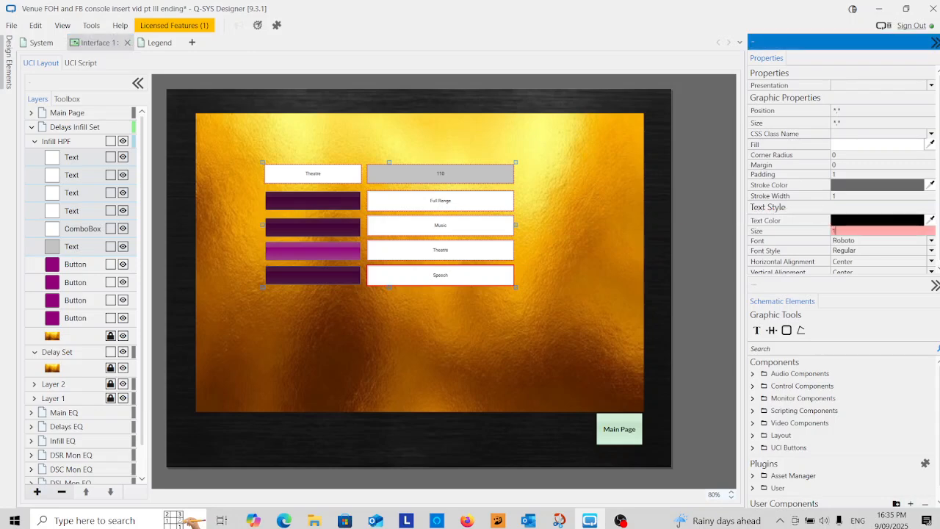
pyautogui.press('Return')
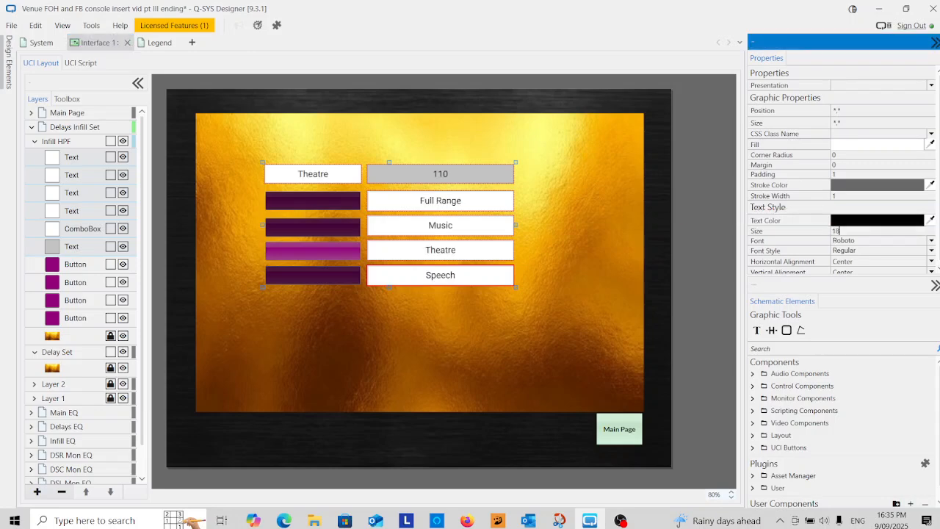
pyautogui.click(856, 241)
pyautogui.click(848, 273)
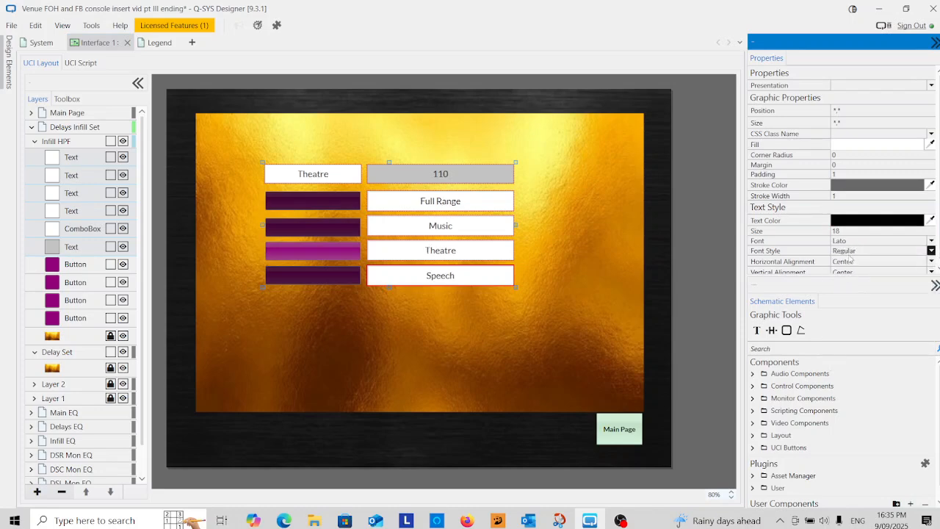
pyautogui.click(849, 253)
pyautogui.click(844, 293)
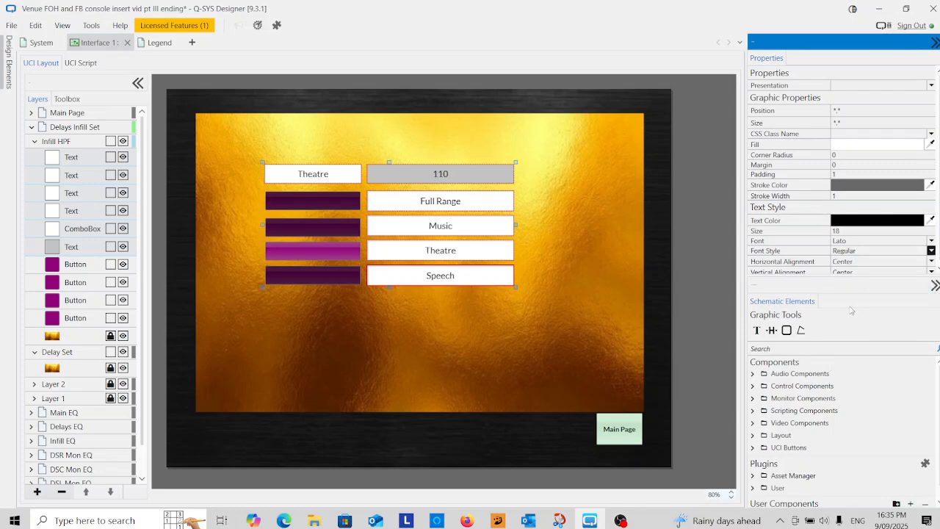
pyautogui.click(438, 318)
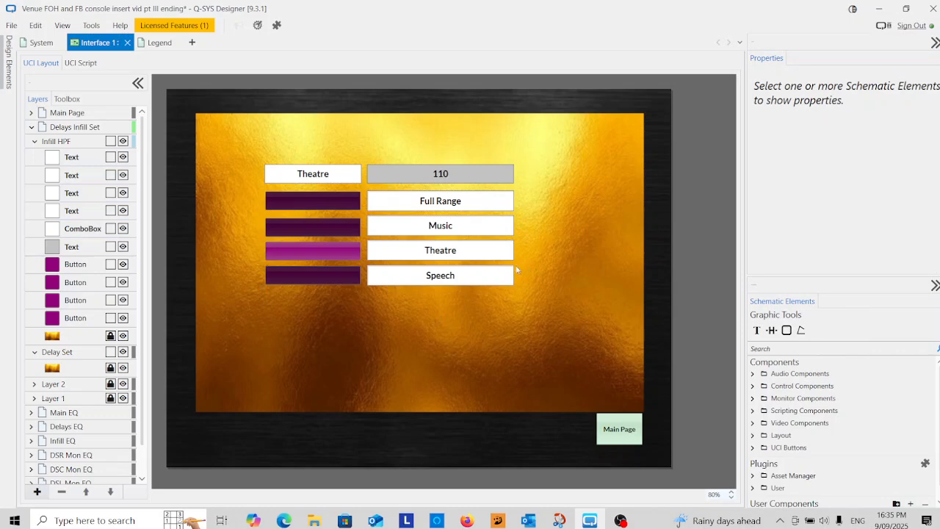
# Draw a text block about 31 by 32 just after the value field and set its stroke width to 1.
pyautogui.click(757, 330)
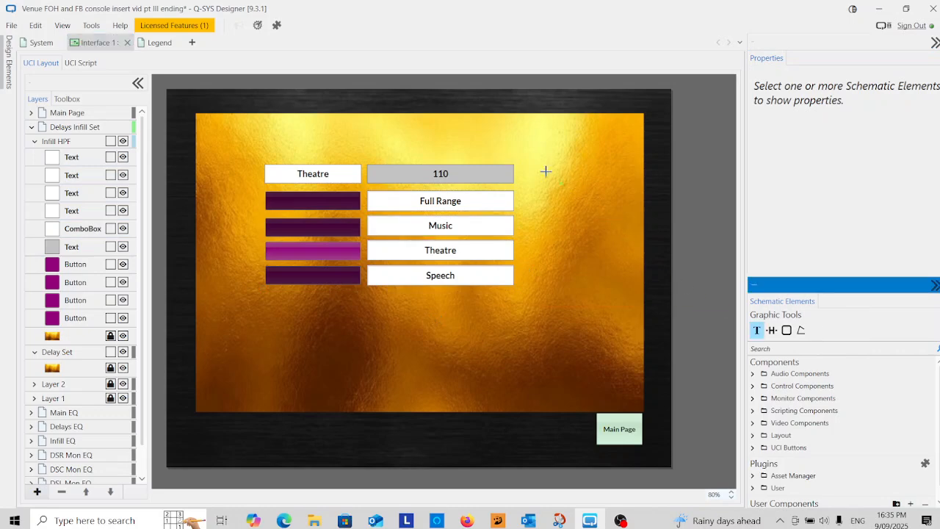
pyautogui.moveTo(514, 166)
pyautogui.mouseDown()
pyautogui.moveTo(518, 182)
pyautogui.moveTo(531, 186)
pyautogui.mouseUp()
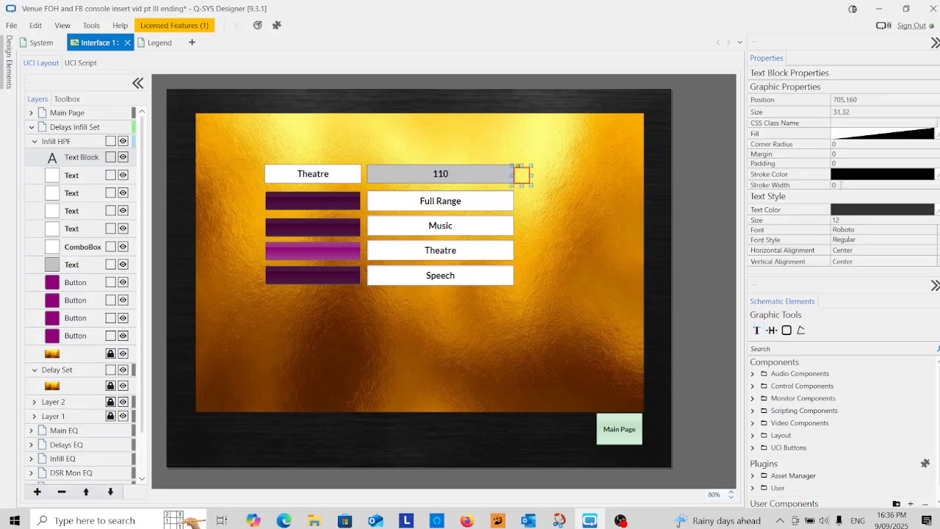
pyautogui.click(841, 185)
pyautogui.write('1')
pyautogui.press('Return')
# Set the new text block's text to size 14 Lato Bold and enter Hz in it.
pyautogui.click(841, 219)
pyautogui.write('14')
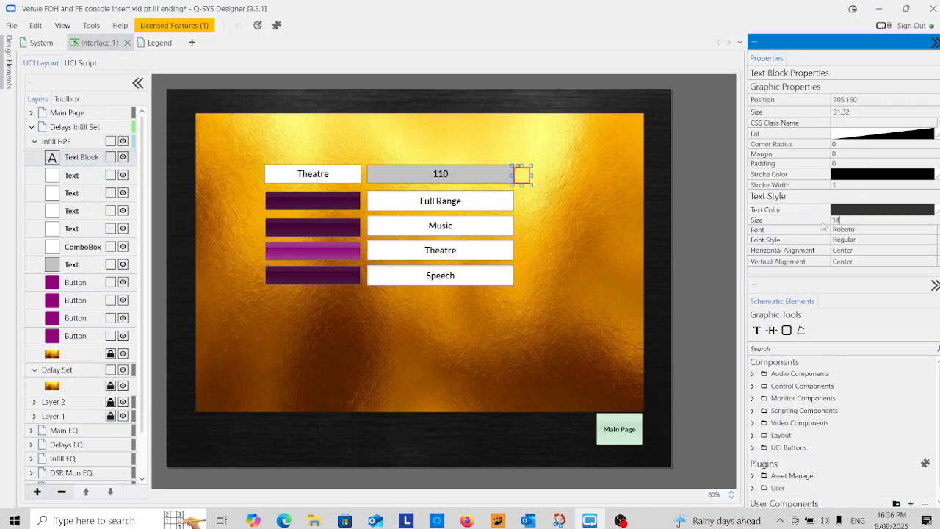
pyautogui.click(852, 230)
pyautogui.click(852, 263)
pyautogui.click(849, 242)
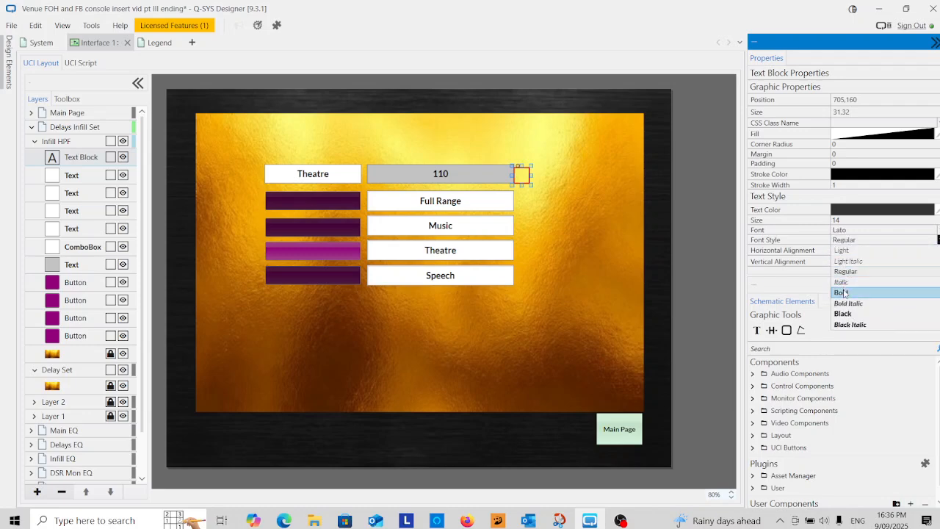
pyautogui.click(842, 292)
pyautogui.click(520, 176)
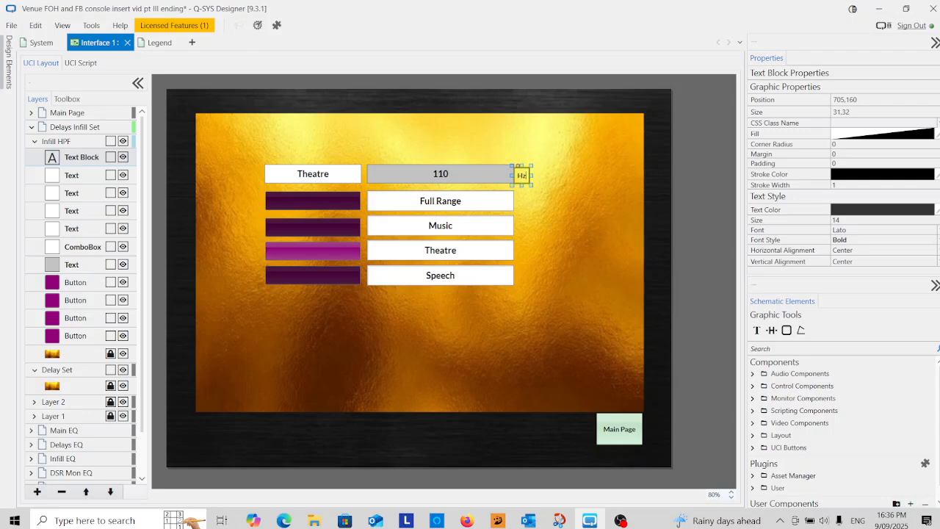
pyautogui.click(580, 174)
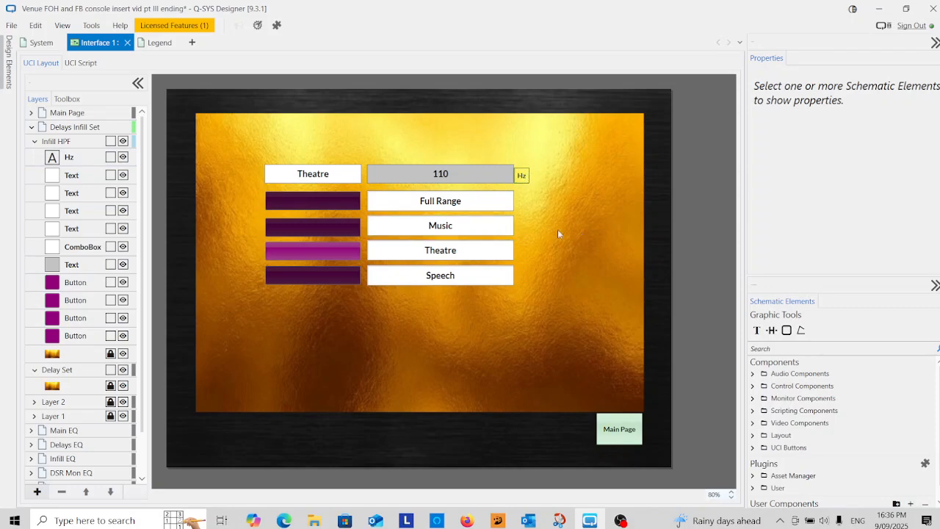
# Copy the Stereo High-Pass Filter's Bypass label and button from the System schematic, paste them below the Speech row and enlarge the label to about 298 by 55.
pyautogui.click(42, 45)
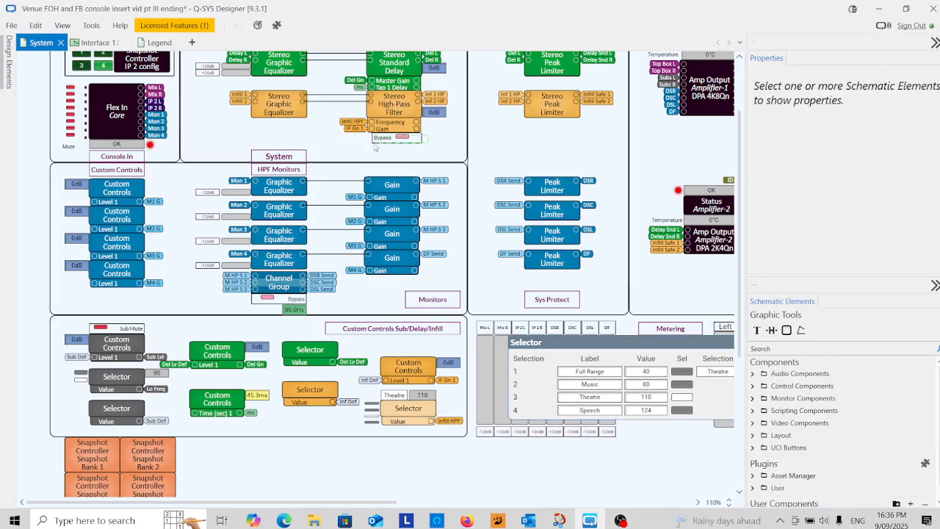
pyautogui.click(400, 138)
pyautogui.rightClick(400, 138)
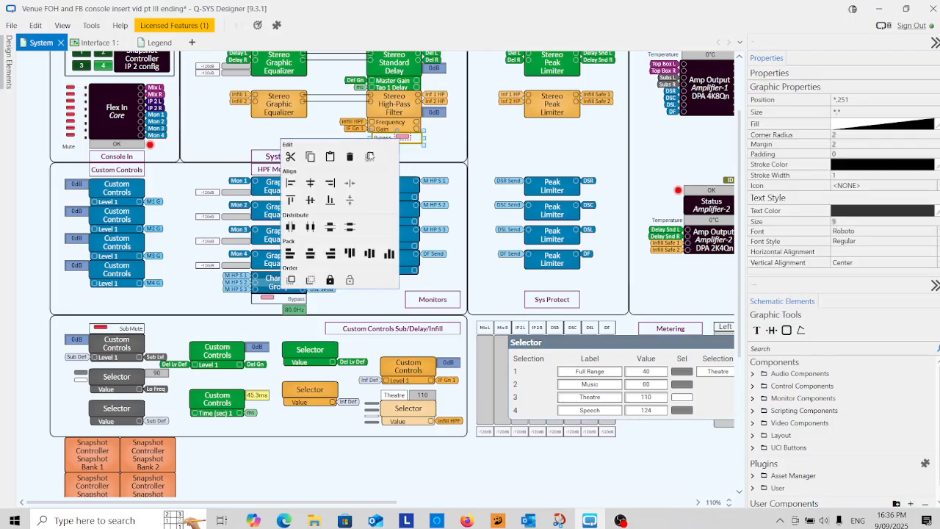
pyautogui.click(317, 157)
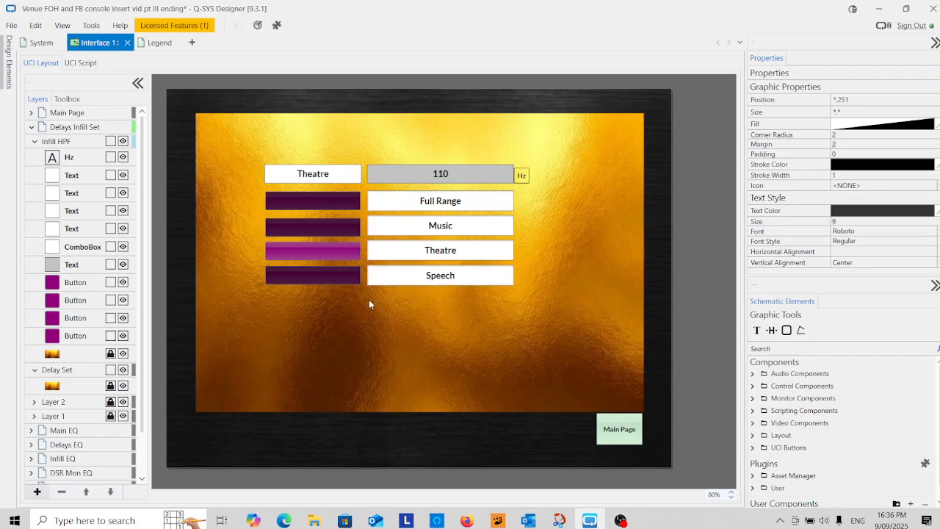
pyautogui.rightClick(369, 299)
pyautogui.click(299, 318)
pyautogui.click(368, 301)
pyautogui.moveTo(406, 308); pyautogui.dragTo(514, 326)
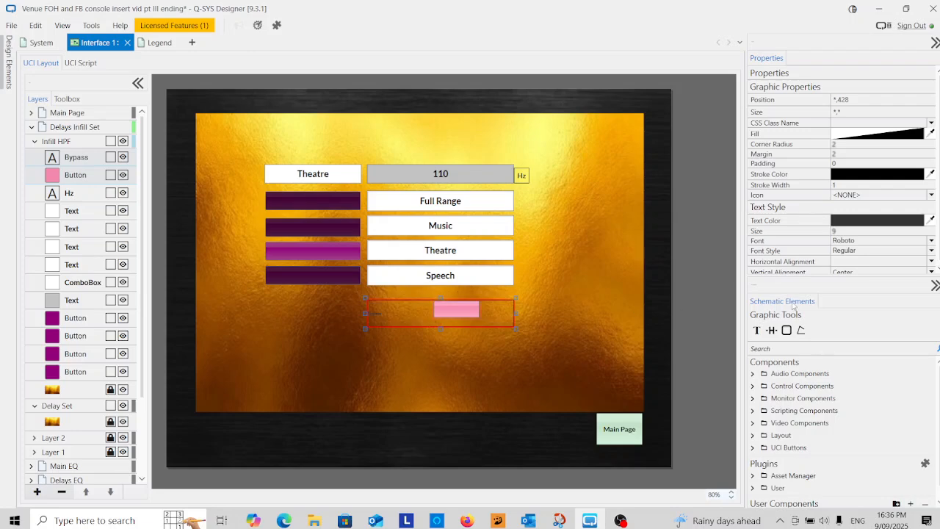
# Set the text of the pasted Bypass label and pink button to size 14 in Lato Bold.
pyautogui.click(841, 232)
pyautogui.write('14')
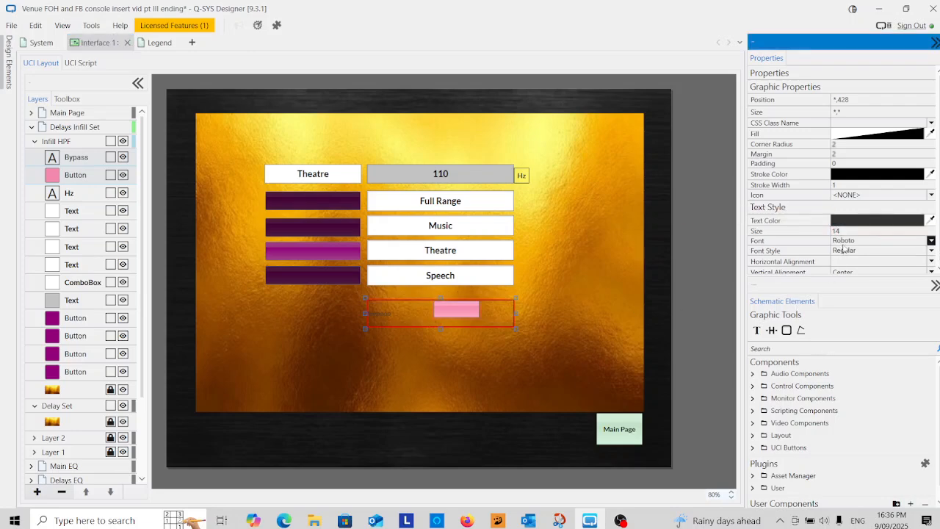
pyautogui.click(856, 241)
pyautogui.click(841, 273)
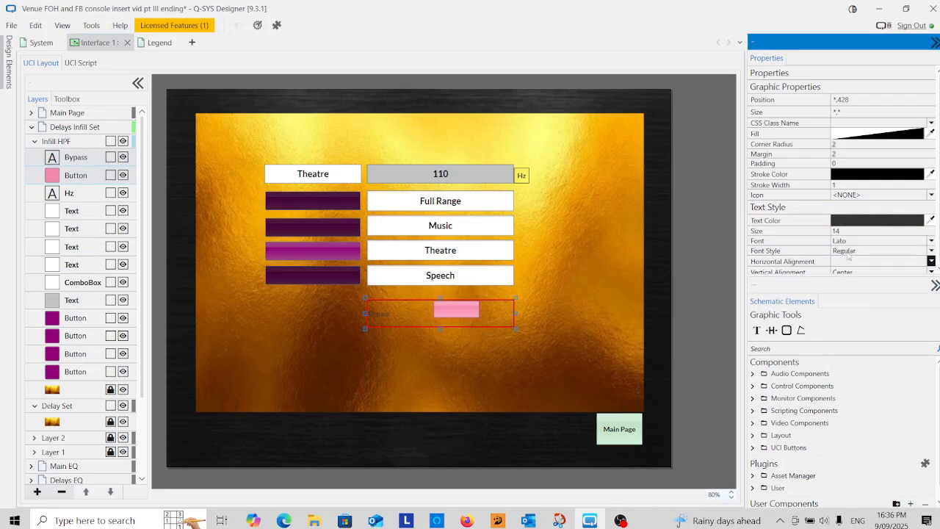
pyautogui.click(848, 252)
pyautogui.click(841, 303)
pyautogui.click(417, 353)
# Set the Bypass label's text size to 20.
pyautogui.click(390, 314)
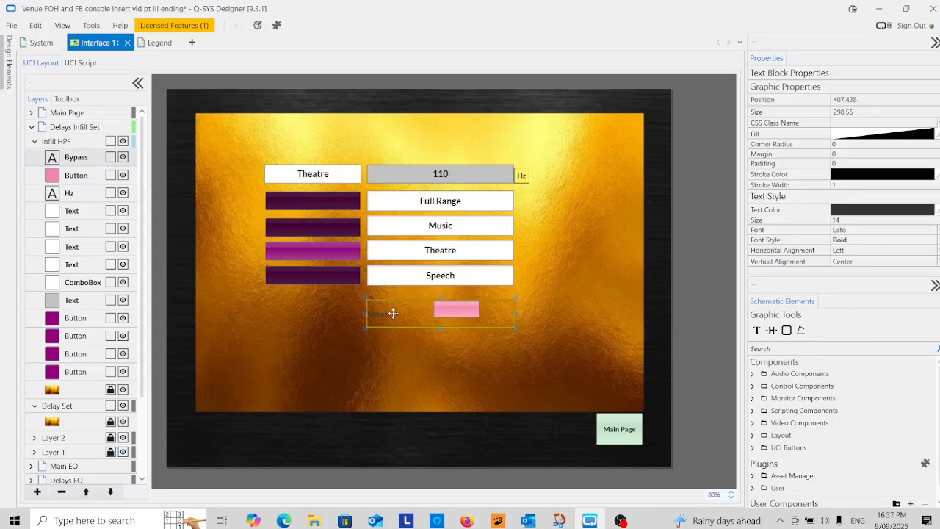
pyautogui.doubleClick(833, 220)
pyautogui.write('20')
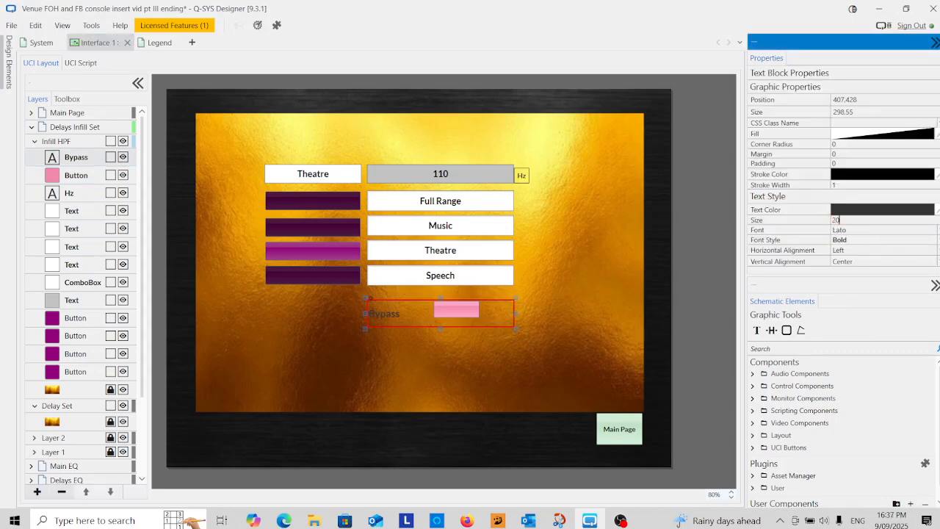
pyautogui.click(519, 356)
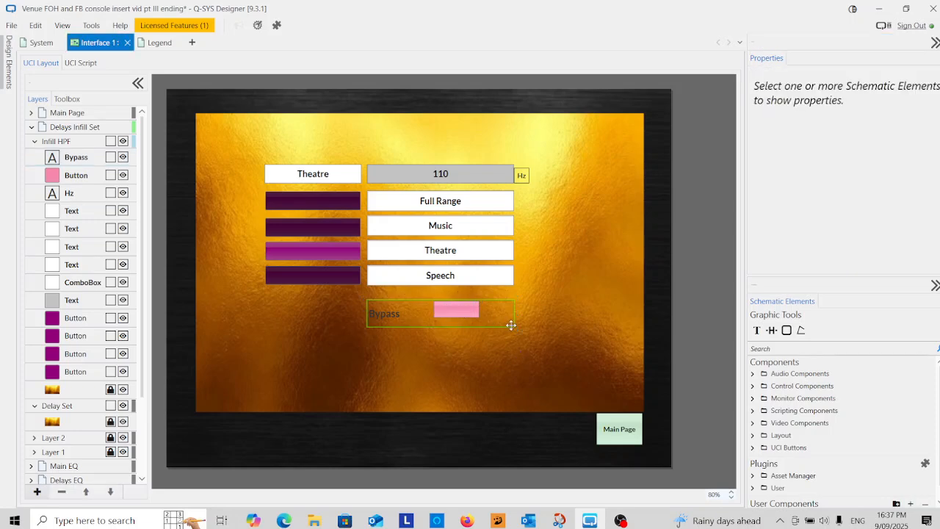
# Reposition the pink bypass button at about 559, 441, shifting the Bypass label aside and back around it.
pyautogui.click(464, 311)
pyautogui.click(478, 372)
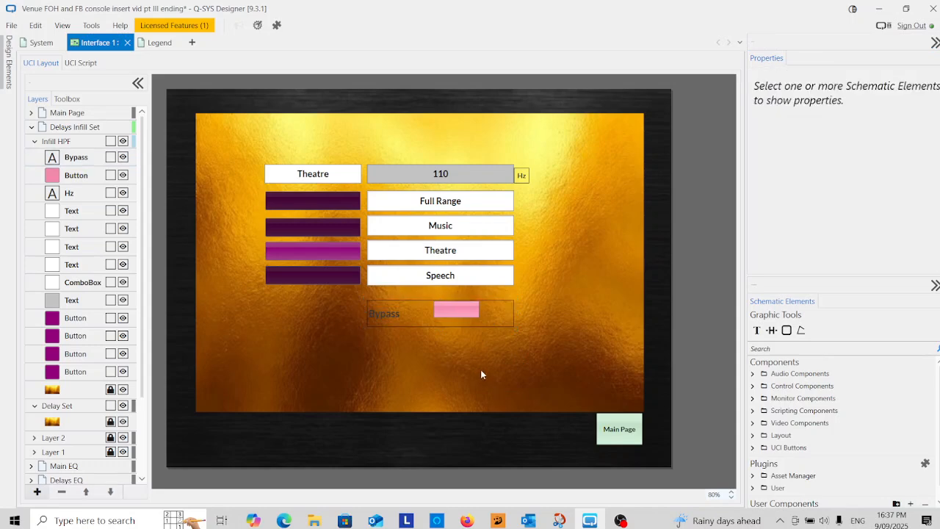
pyautogui.click(519, 346)
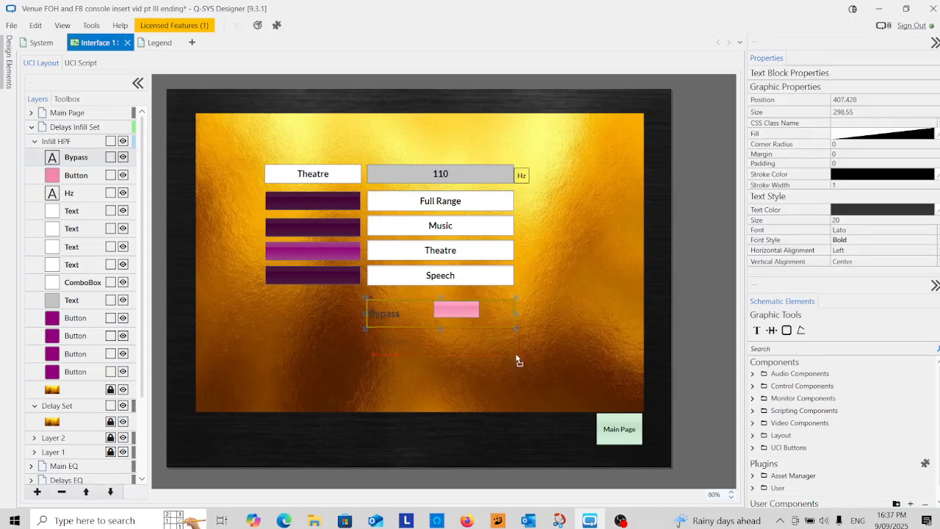
pyautogui.moveTo(515, 359); pyautogui.dragTo(510, 355)
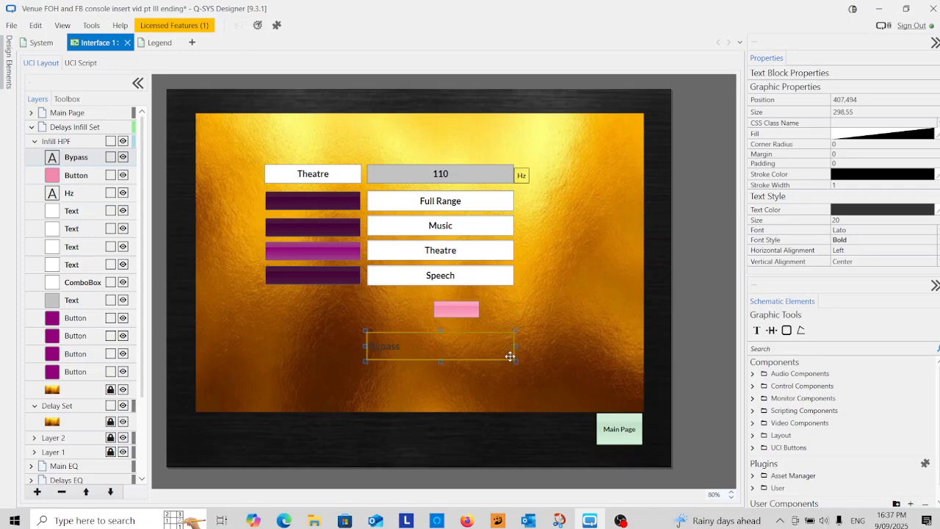
pyautogui.moveTo(451, 307); pyautogui.dragTo(469, 308)
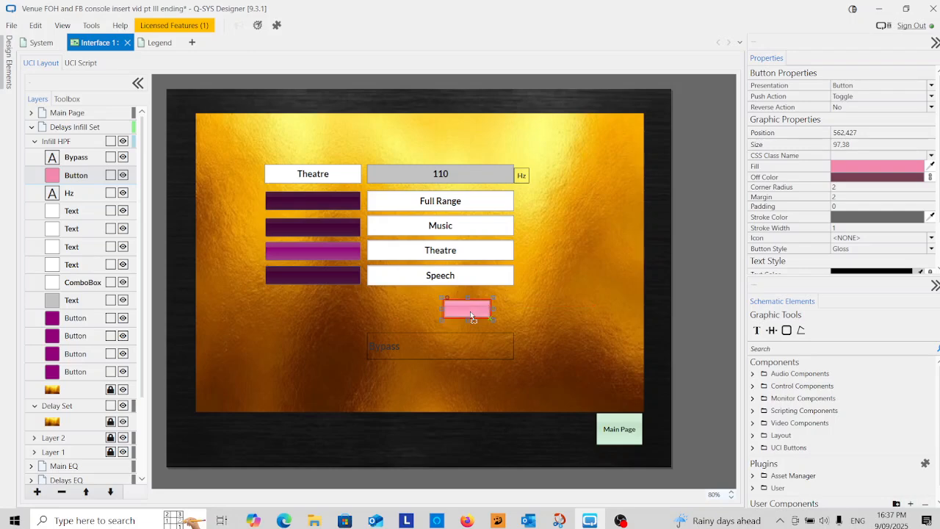
pyautogui.moveTo(469, 312)
pyautogui.mouseDown()
pyautogui.moveTo(467, 321)
pyautogui.moveTo(477, 315)
pyautogui.mouseUp()
pyautogui.click(481, 357)
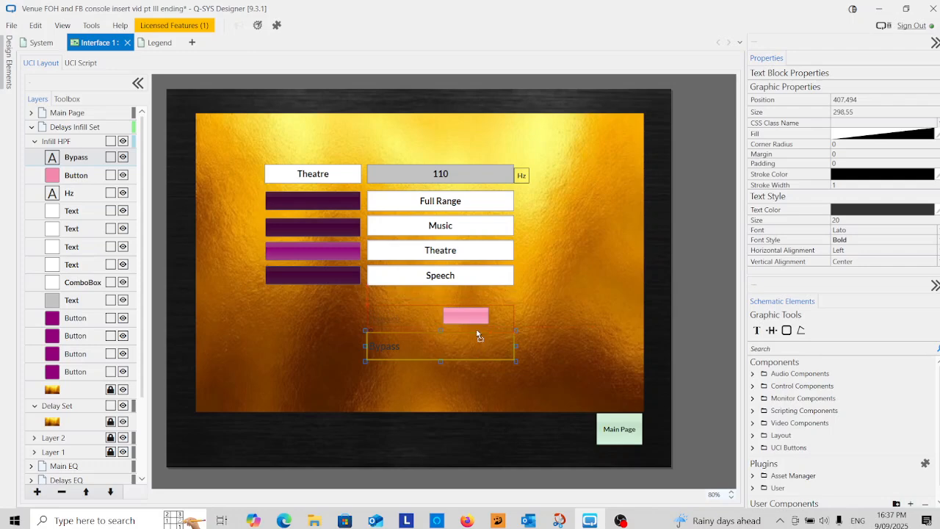
pyautogui.moveTo(476, 327); pyautogui.dragTo(476, 327)
pyautogui.click(546, 337)
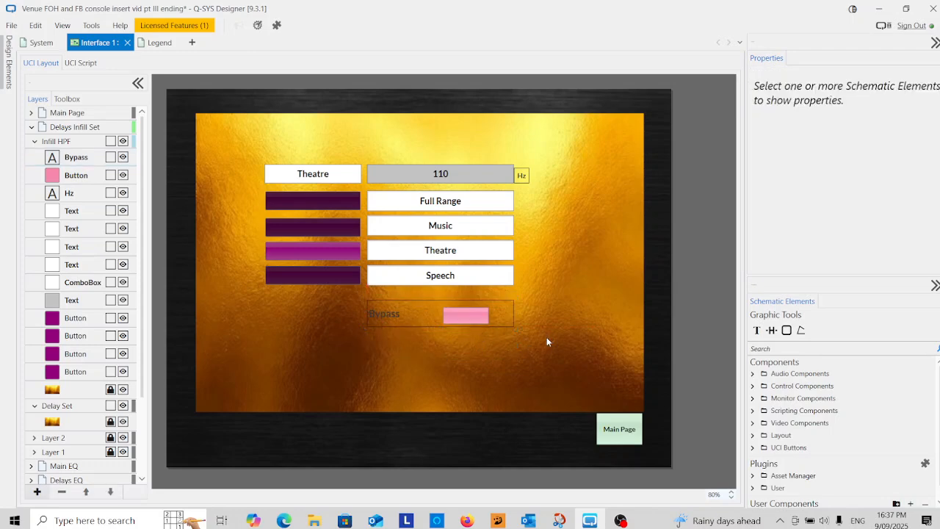
# Shift the Bypass label down clear of the pink button and set the button's horizontal position to 575.
pyautogui.click(503, 323)
pyautogui.moveTo(479, 319); pyautogui.dragTo(479, 351)
pyautogui.hotkey('ctrl', 'z')
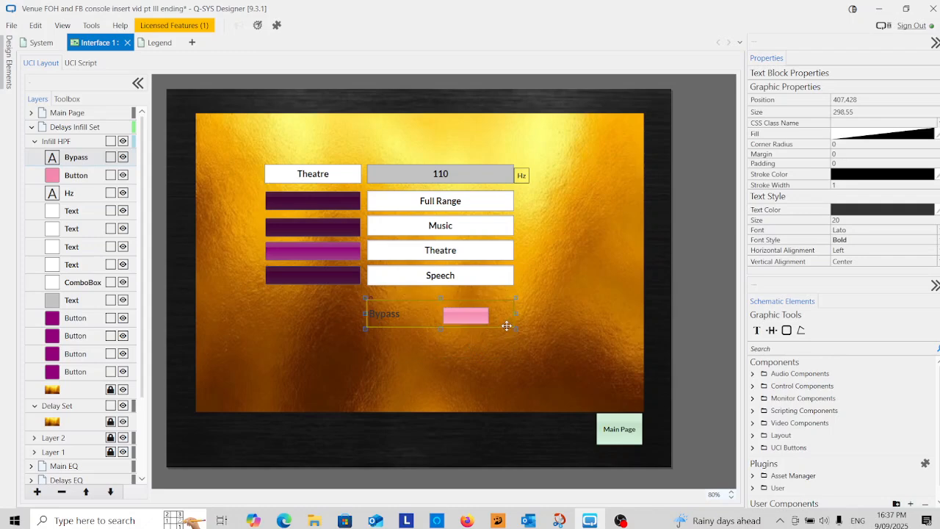
pyautogui.hotkey('ctrl', 'y')
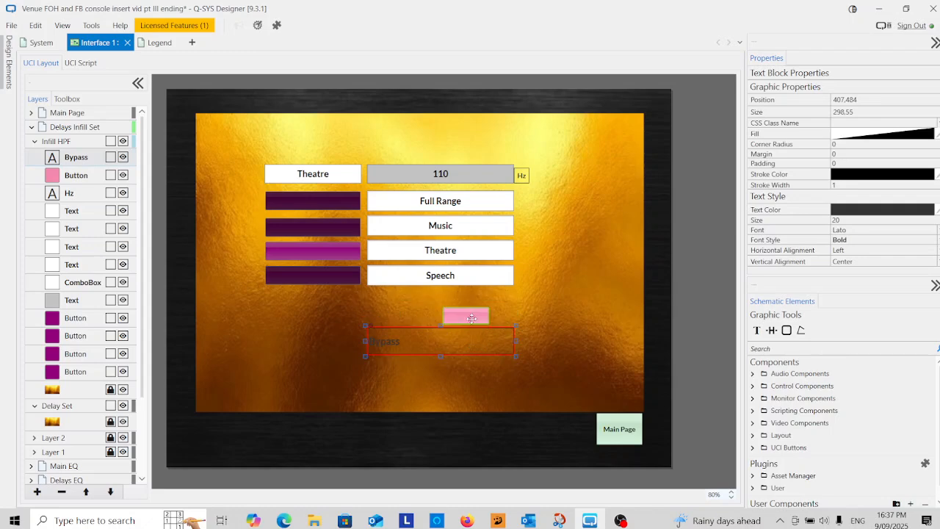
pyautogui.click(470, 316)
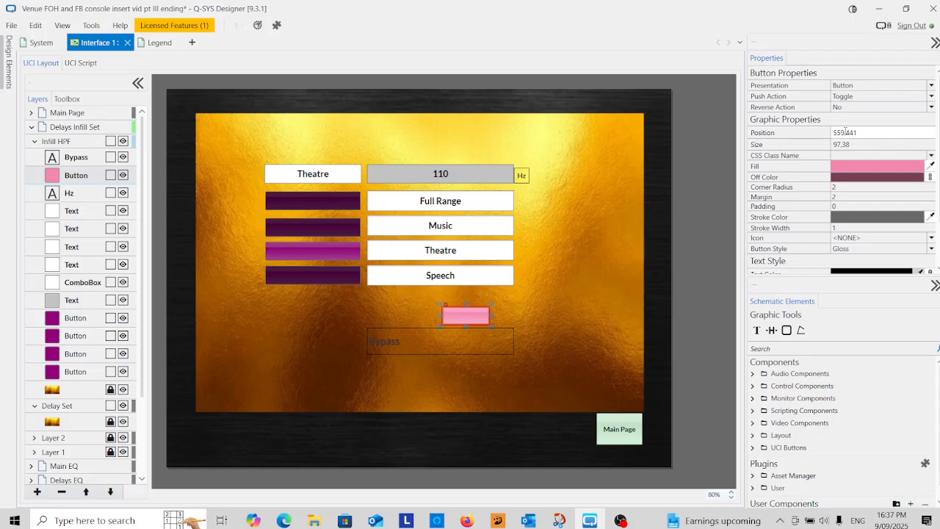
pyautogui.click(844, 132)
pyautogui.doubleClick(838, 132)
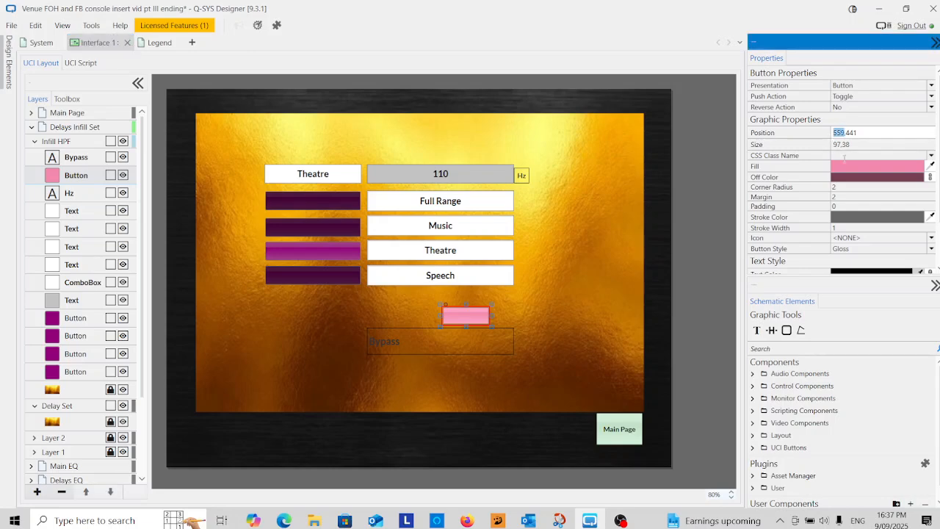
pyautogui.write('5')
pyautogui.press('Return')
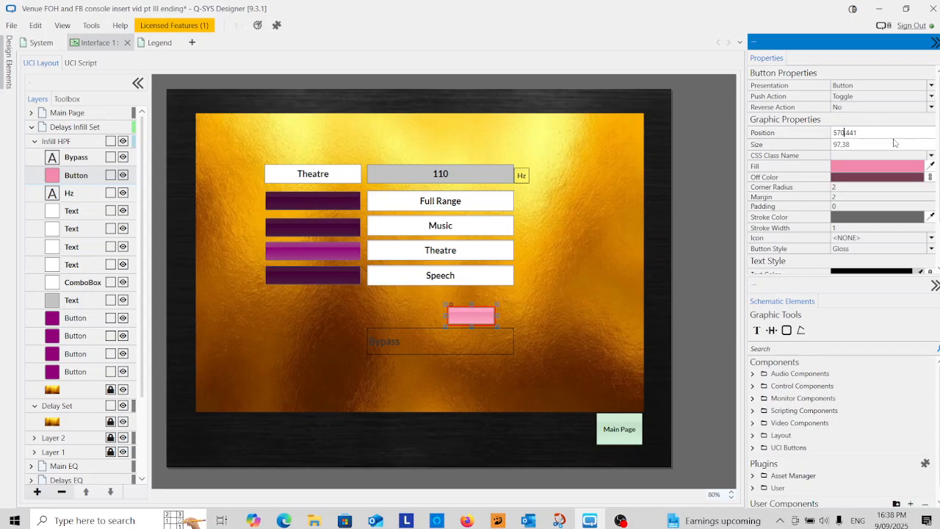
pyautogui.press('Return')
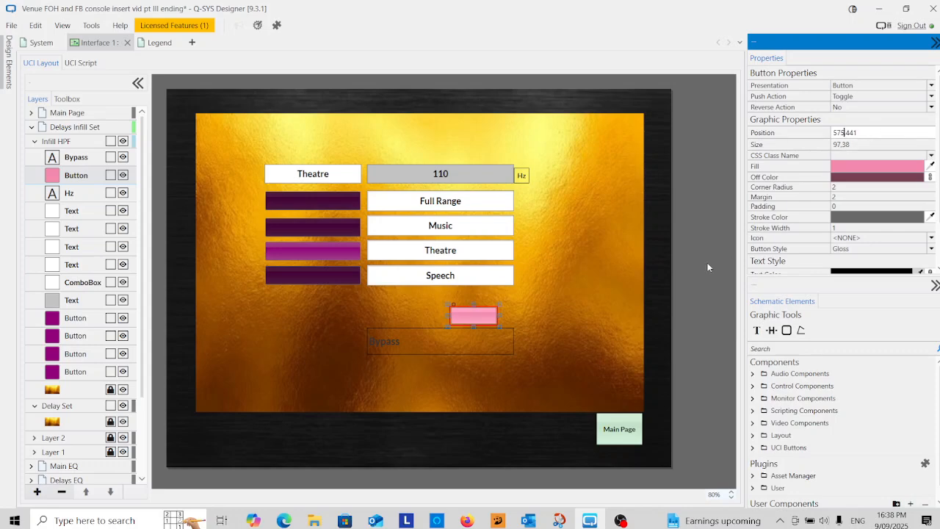
# Move the Bypass label back up around the pink button and adjust its position to about 407, 439.
pyautogui.click(547, 319)
pyautogui.click(461, 344)
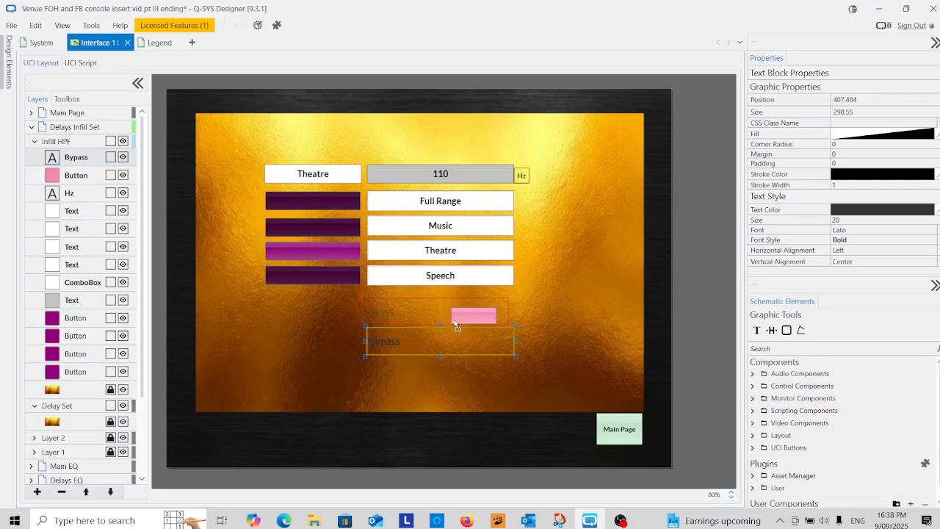
pyautogui.click(539, 356)
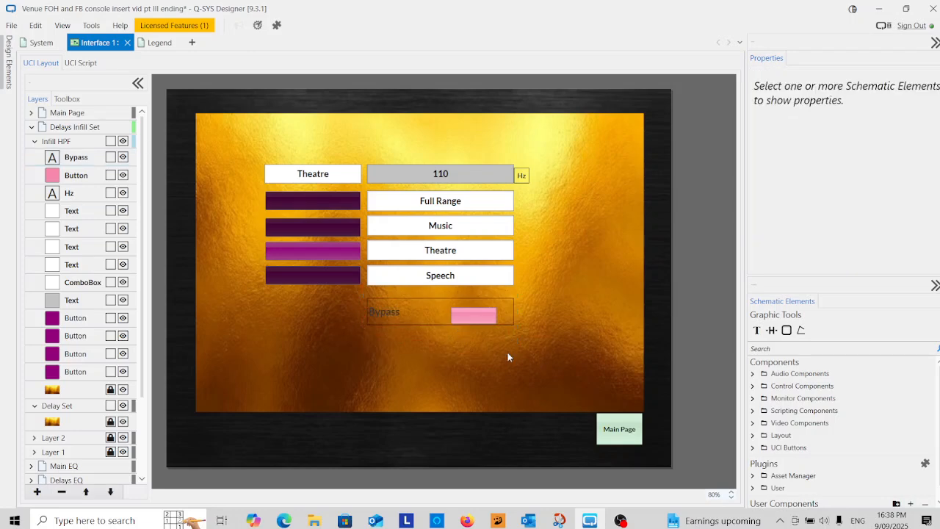
pyautogui.click(436, 326)
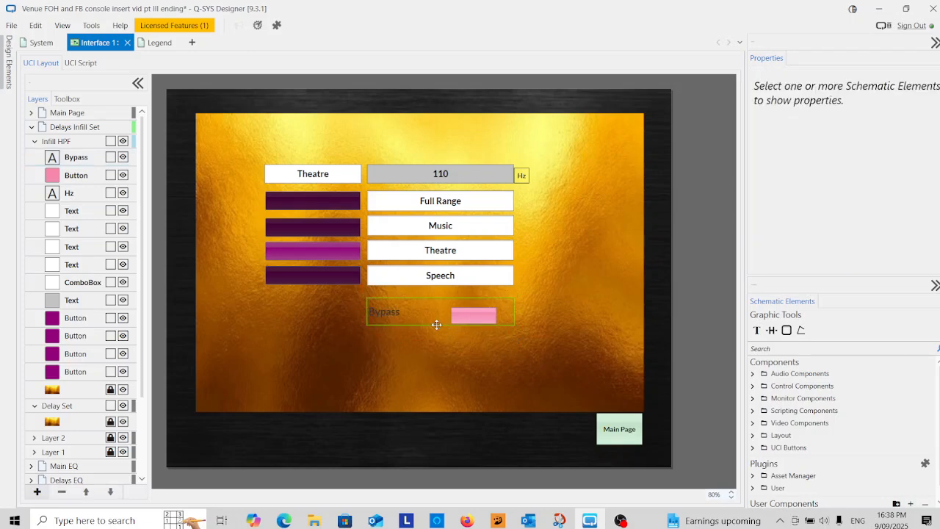
pyautogui.press('Down')
pyautogui.press('Down')
pyautogui.press('Down')
pyautogui.press('Down')
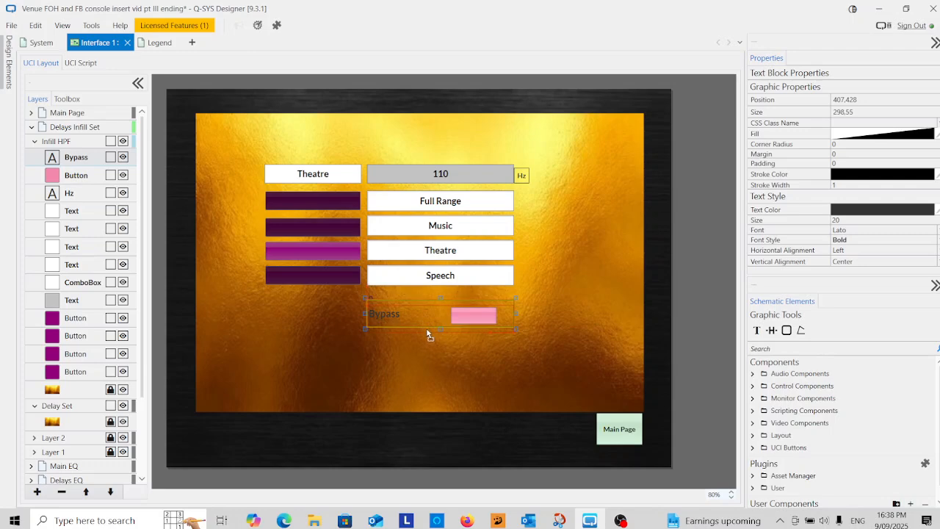
pyautogui.press('Down')
pyautogui.press('Down')
pyautogui.press('Down')
pyautogui.press('Down')
pyautogui.press('Down')
pyautogui.press('Down')
pyautogui.press('Down')
pyautogui.press('Down')
pyautogui.press('Down')
pyautogui.press('Down')
pyautogui.press('Down')
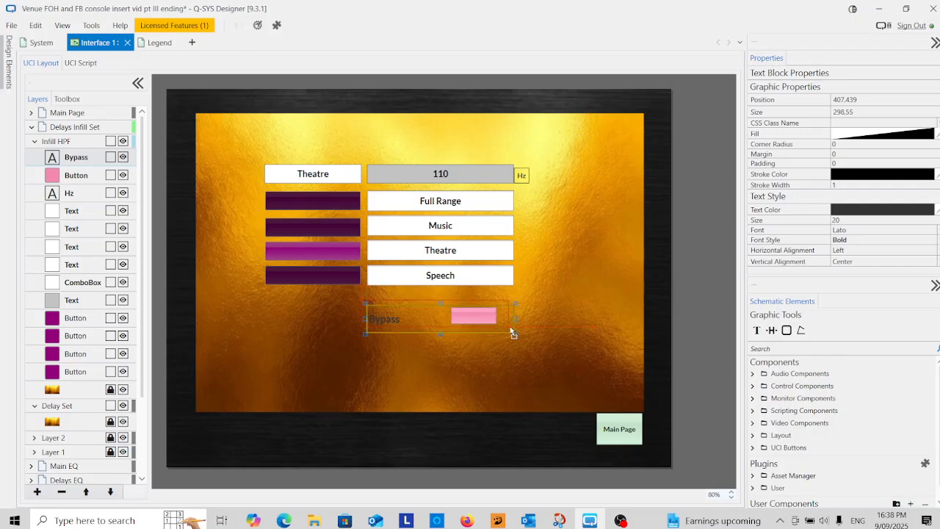
# Align the Bypass label's left edge with the label fields at 407, keeping the pink button inside its frame.
pyautogui.click(481, 347)
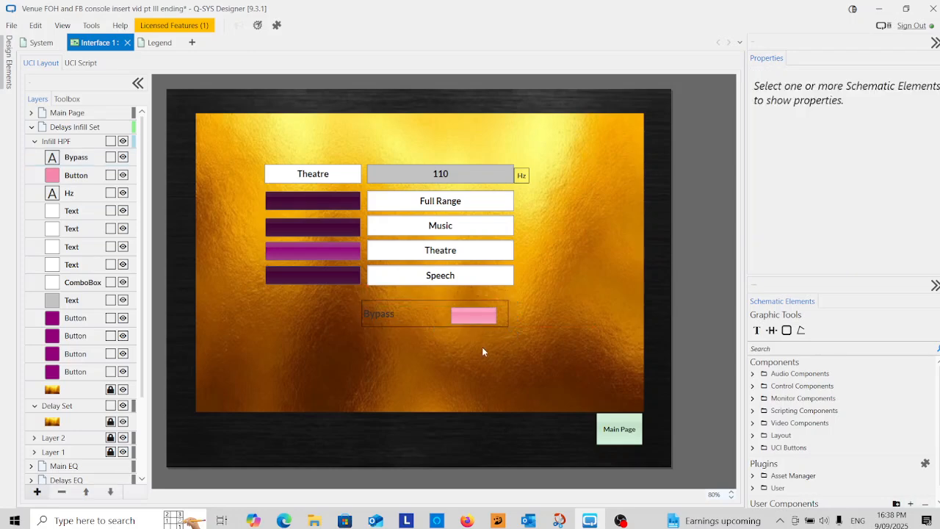
pyautogui.moveTo(396, 315); pyautogui.dragTo(403, 313)
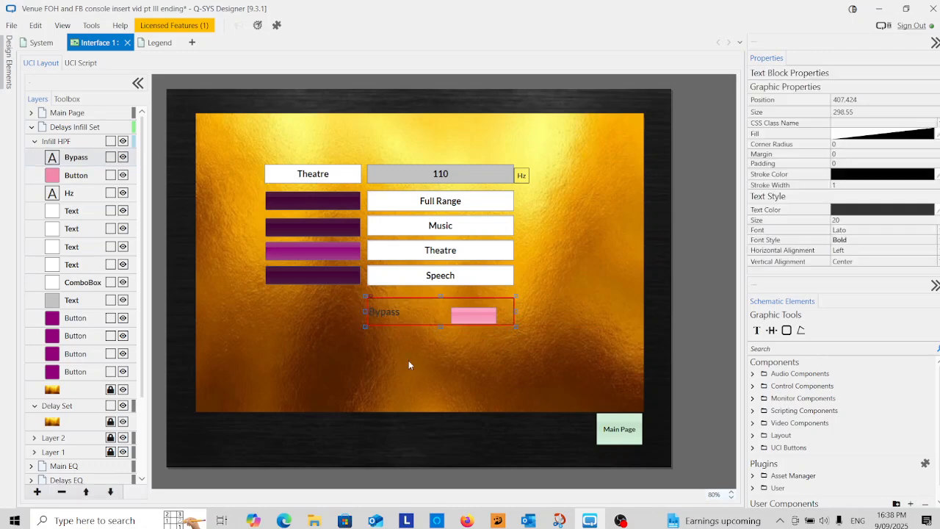
pyautogui.click(408, 359)
pyautogui.click(444, 324)
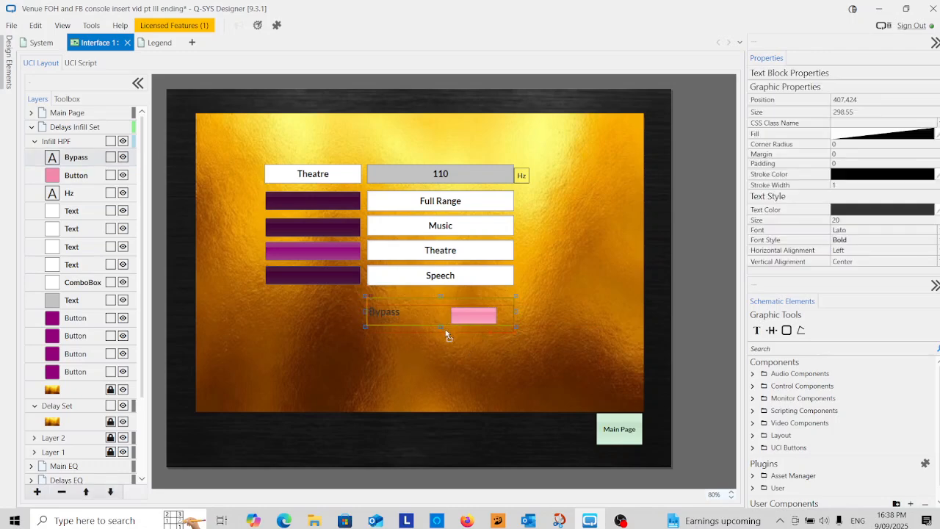
pyautogui.moveTo(446, 331); pyautogui.dragTo(447, 333)
pyautogui.click(445, 348)
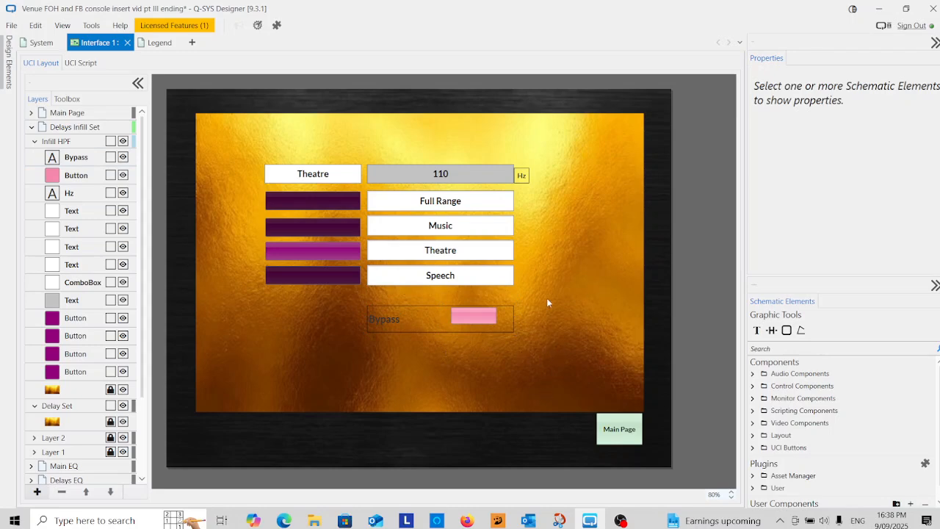
# Duplicate the Hz text block as a heading about 187 by 32 above the value row and change its text to Infill HPF Presets.
pyautogui.click(521, 175)
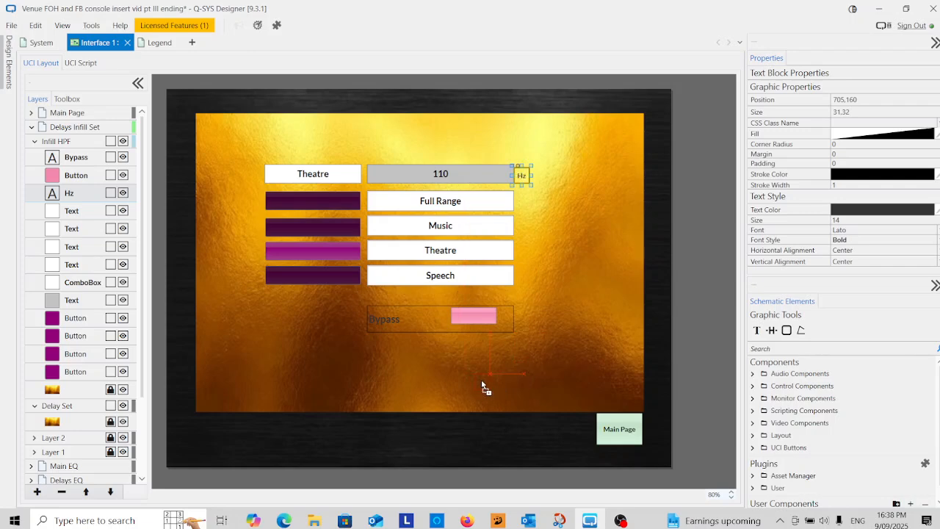
pyautogui.moveTo(482, 122); pyautogui.dragTo(606, 135)
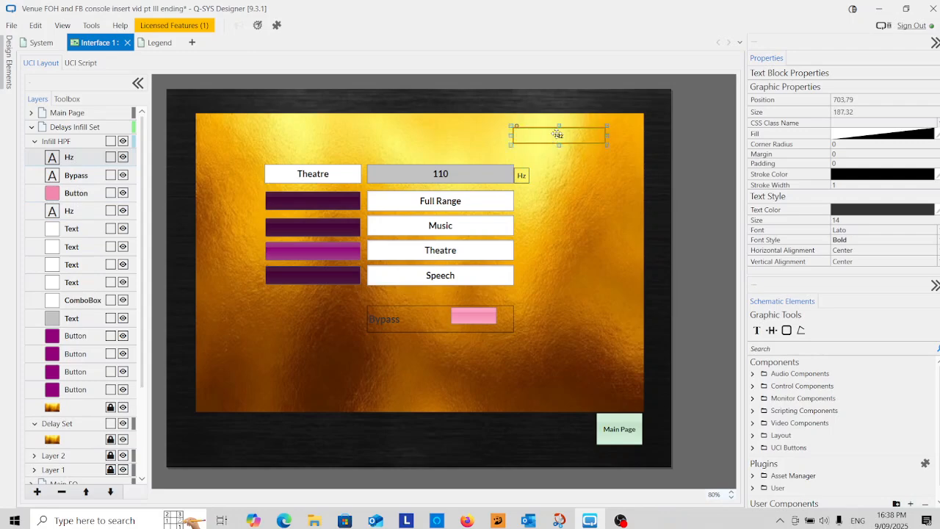
pyautogui.doubleClick(560, 136)
pyautogui.write('Infill H')
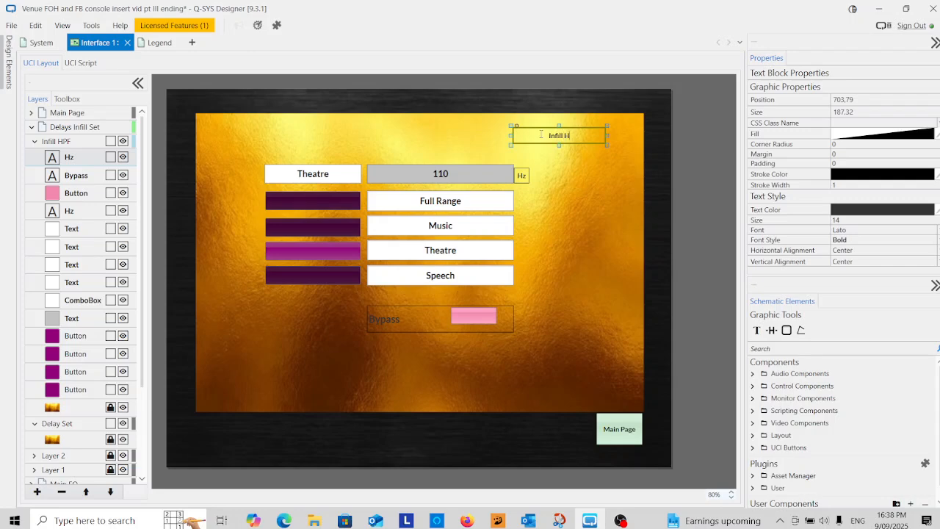
pyautogui.write('PF P')
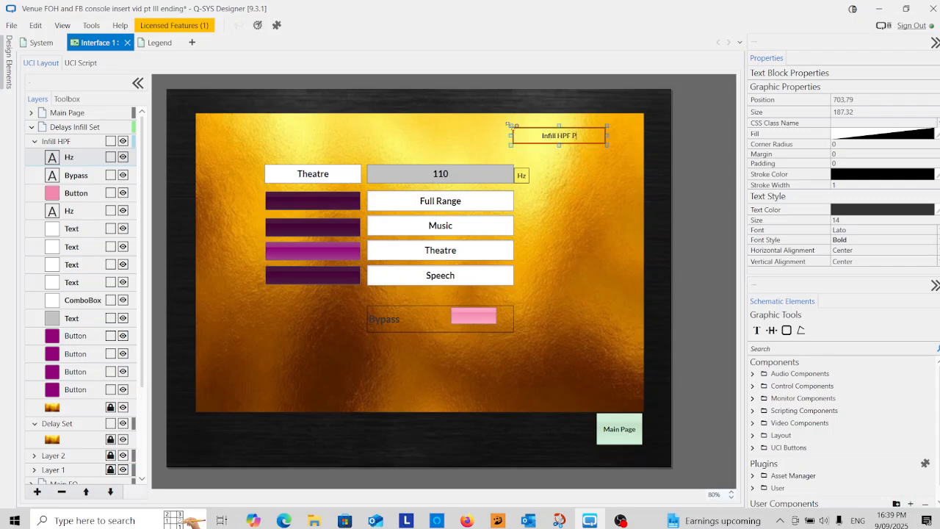
pyautogui.write('resets')
pyautogui.click(577, 212)
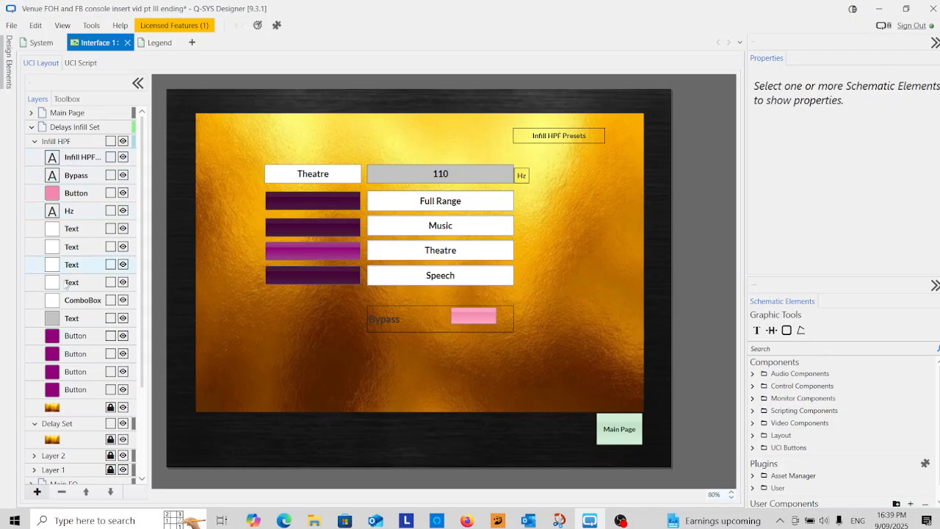
# Collapse the Infill HPF layer and lock both the Infill HPF and Delay Set layers.
pyautogui.click(34, 141)
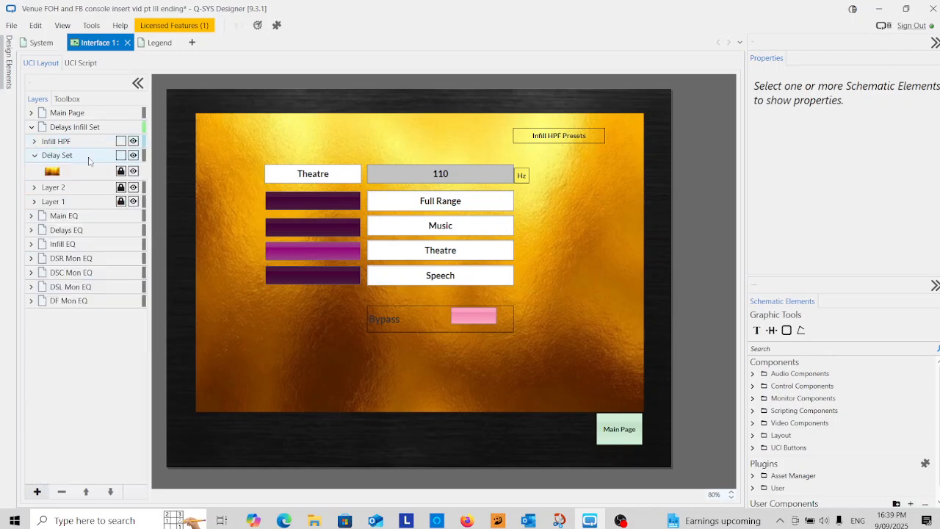
pyautogui.click(121, 141)
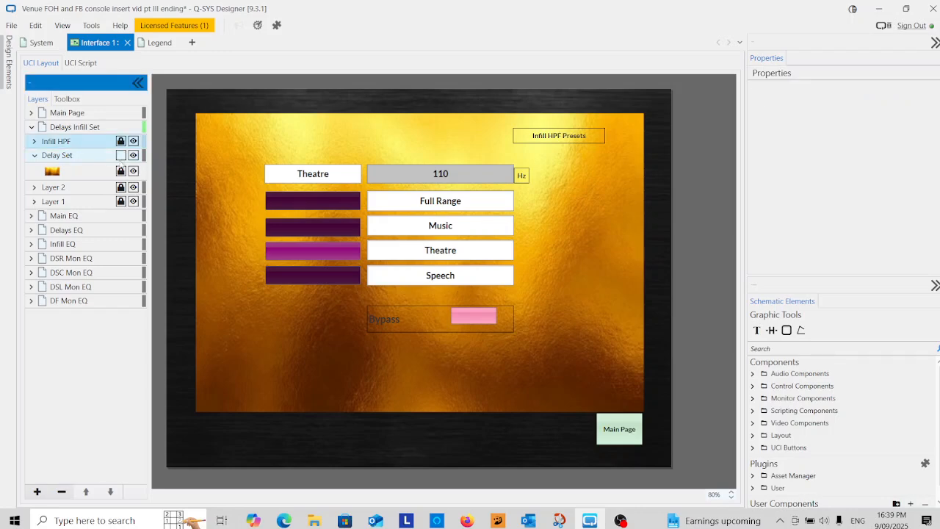
pyautogui.click(122, 155)
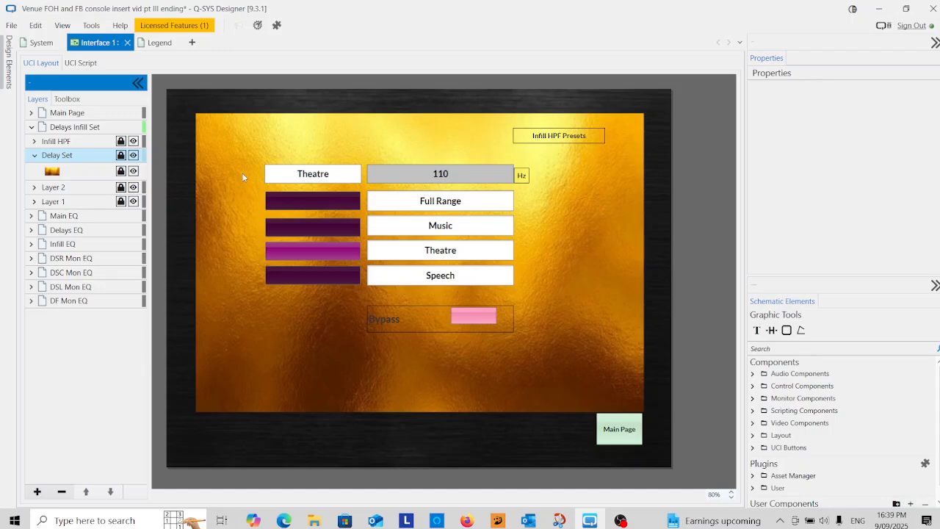
# Close the infill Selector control window left open on the System schematic.
pyautogui.click(158, 46)
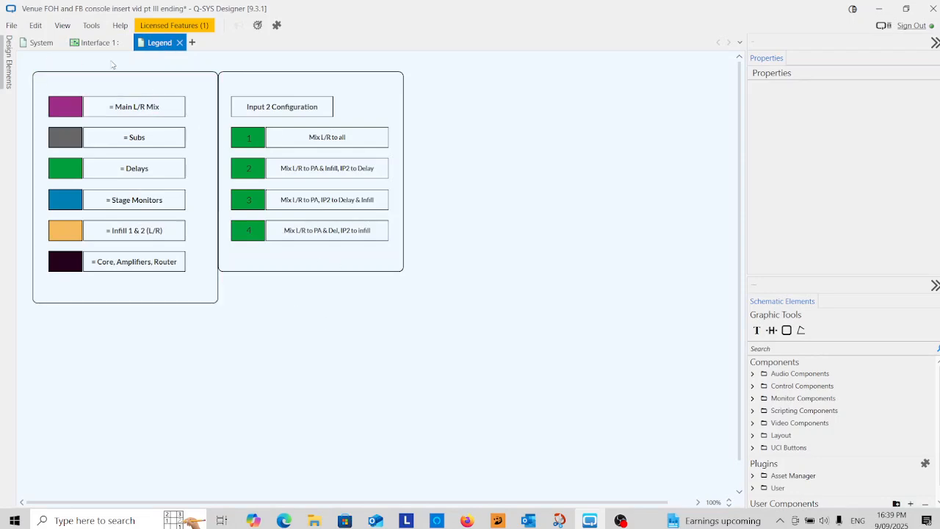
pyautogui.click(42, 44)
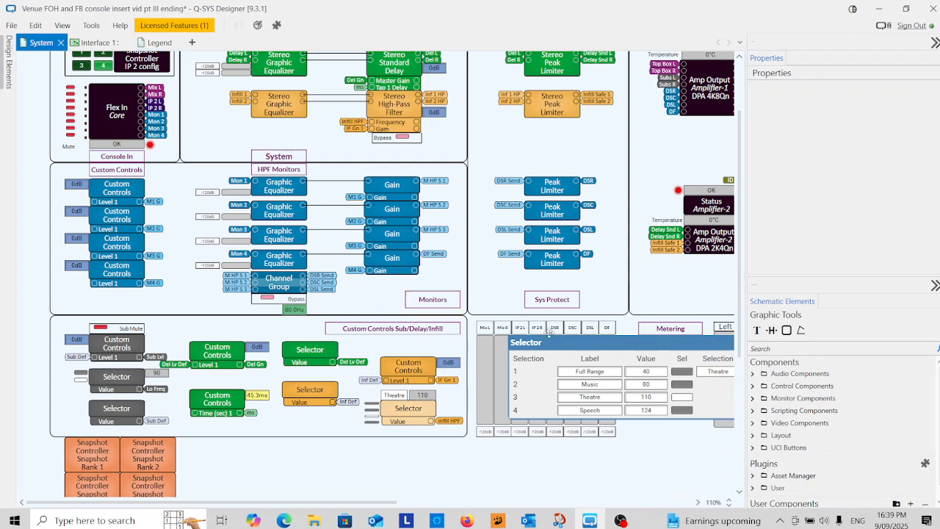
pyautogui.moveTo(700, 343); pyautogui.dragTo(613, 340)
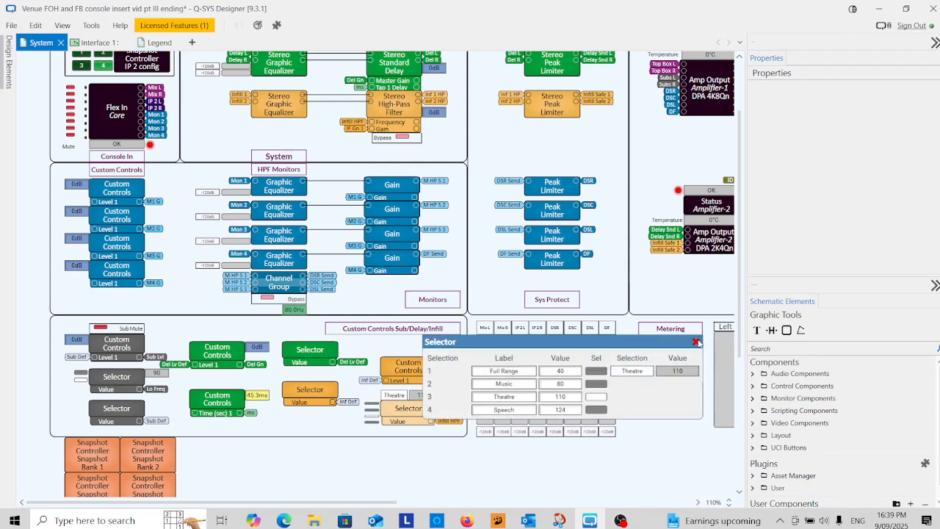
pyautogui.click(697, 341)
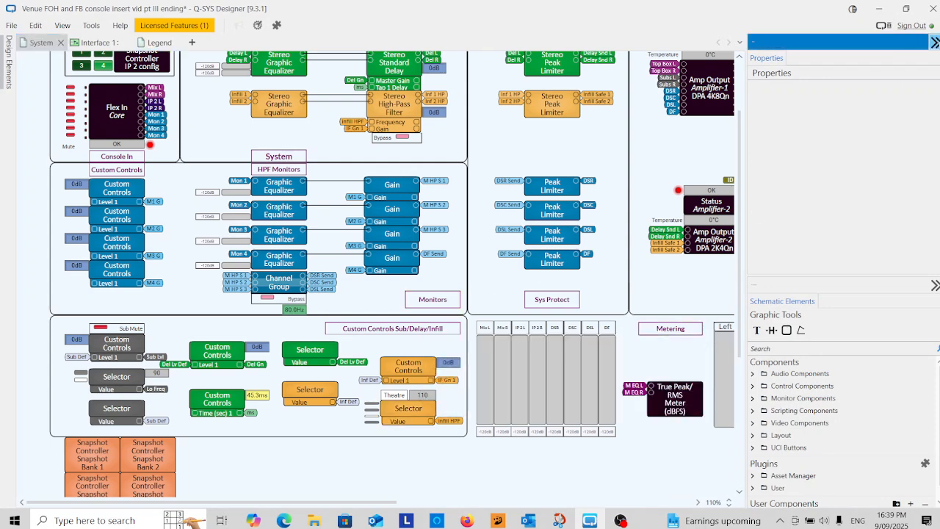
# Enlarge the workspace and review the System schematic, the Legend page and the Interface 1 layout.
pyautogui.click(934, 43)
pyautogui.click(919, 43)
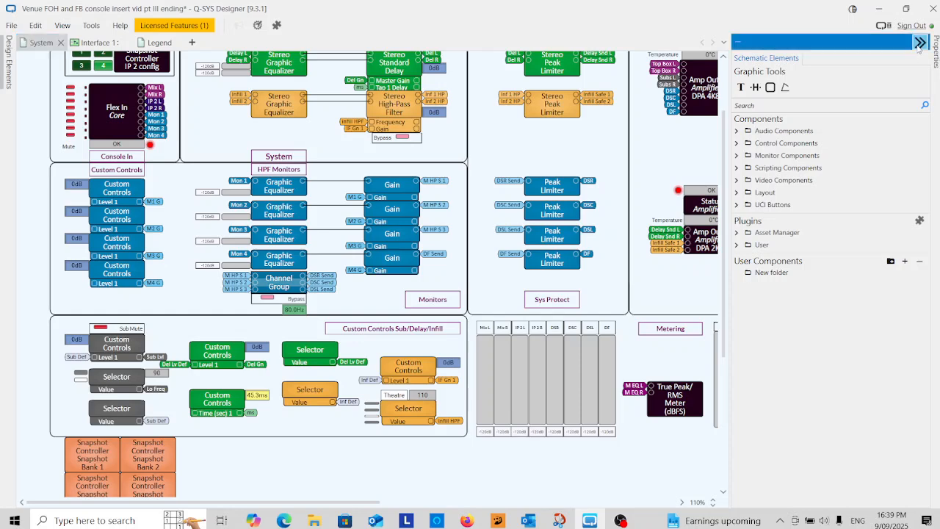
pyautogui.scroll(3, 846, 369)
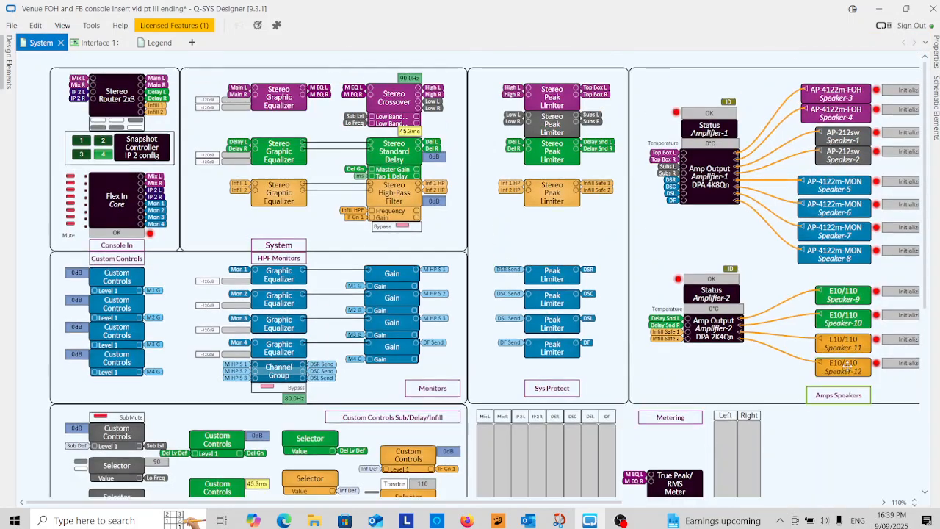
pyautogui.click(914, 505)
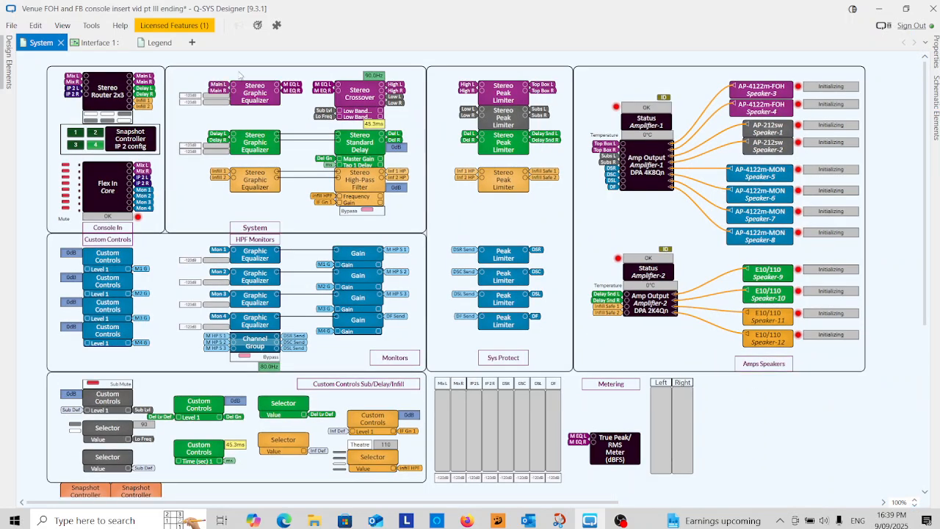
pyautogui.click(157, 42)
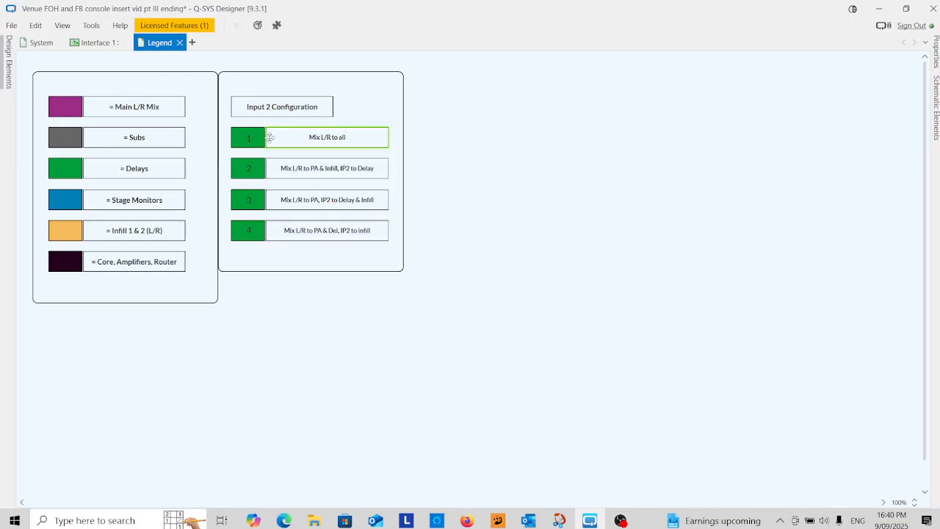
pyautogui.click(99, 43)
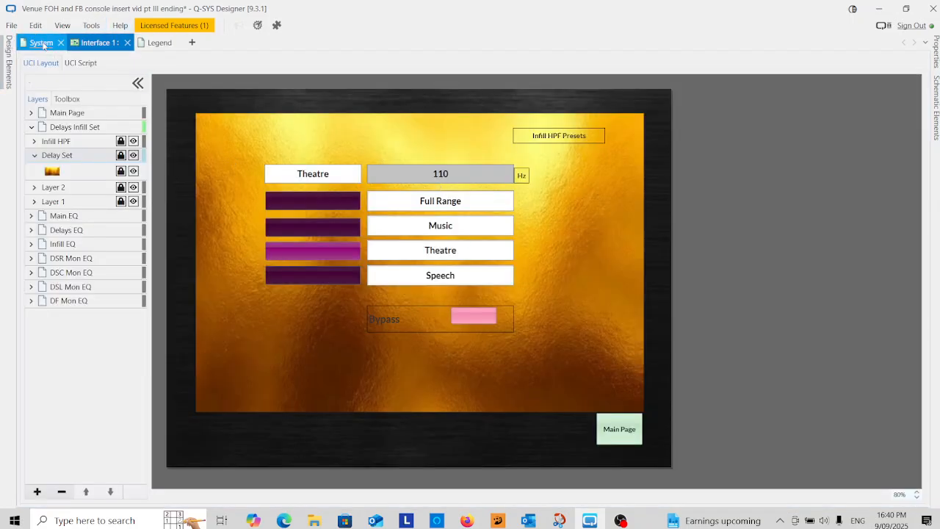
pyautogui.click(155, 42)
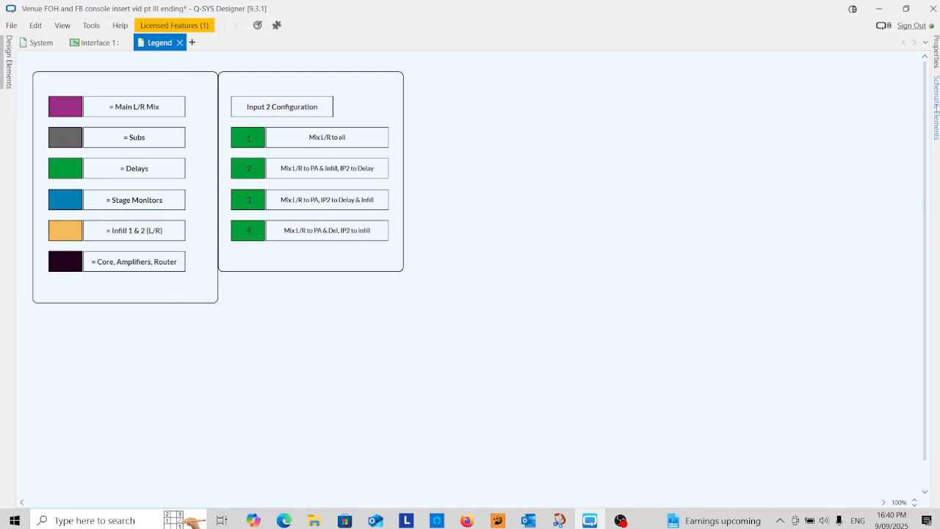
# Add a UCI Layer Controller beneath the Input 2 Configuration box on the Legend page and set its page to Delays Infill Set.
pyautogui.click(936, 106)
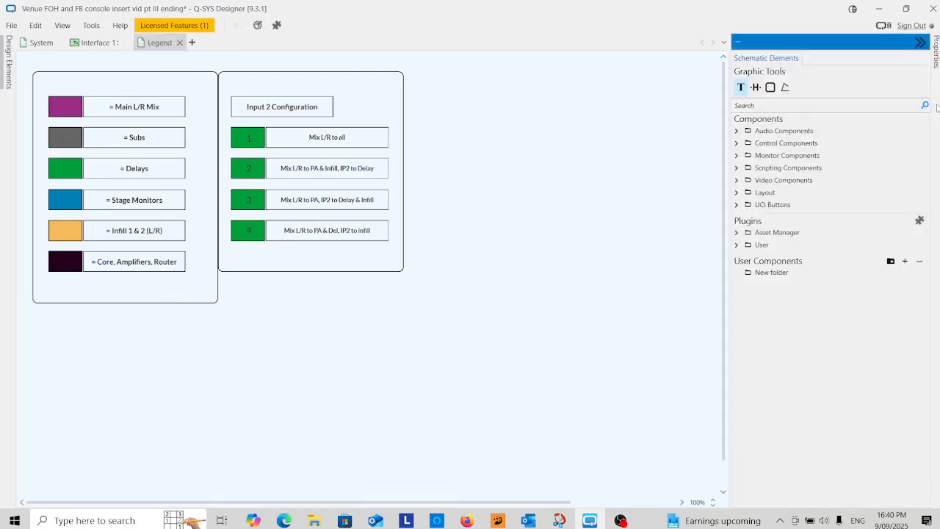
pyautogui.click(934, 60)
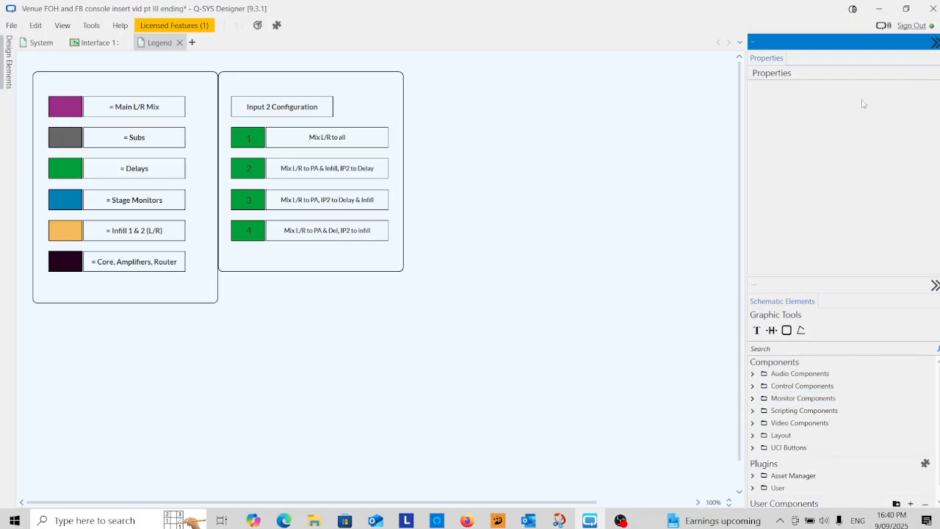
pyautogui.click(773, 348)
pyautogui.write('uCI l')
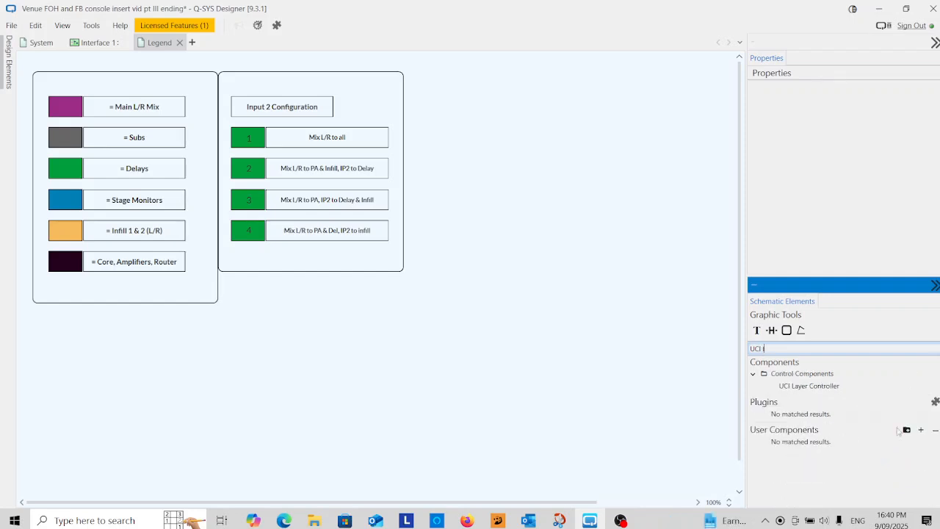
pyautogui.moveTo(800, 391); pyautogui.dragTo(353, 304)
pyautogui.moveTo(400, 359); pyautogui.dragTo(400, 359)
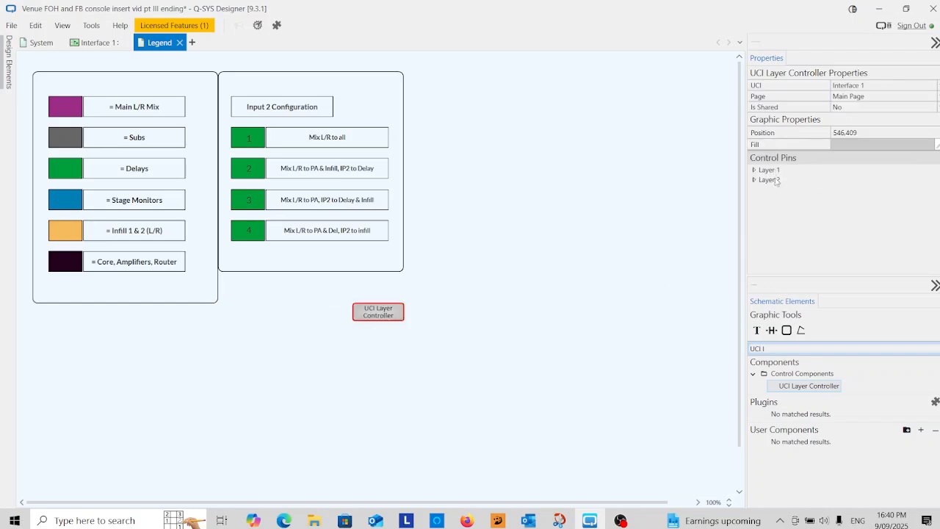
pyautogui.click(849, 97)
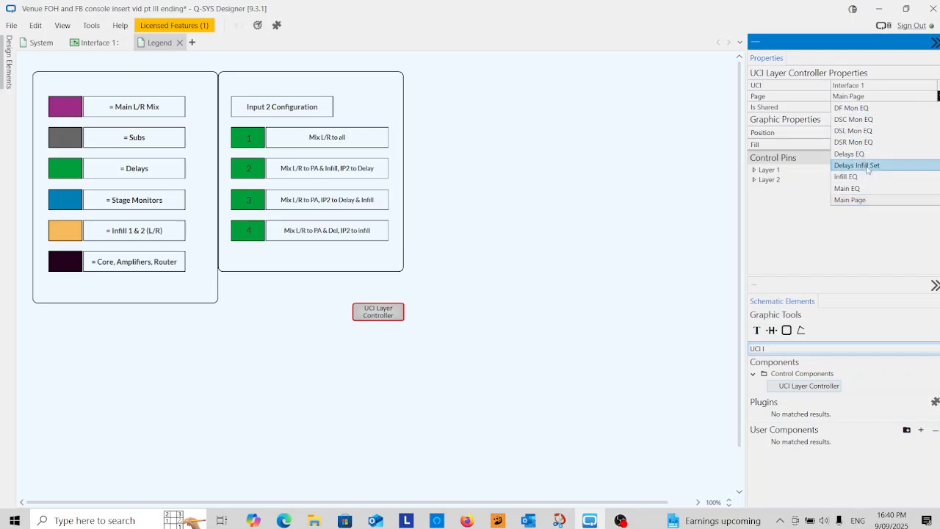
pyautogui.click(867, 166)
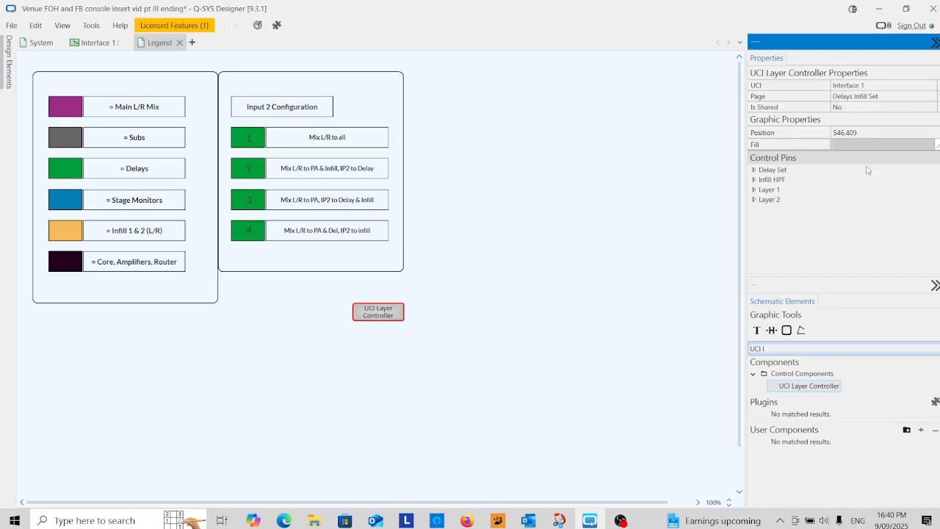
# Expose the Visibility control pins for the Delay Set, Infill HPF and Layer 2 layers on the UCI Layer Controller.
pyautogui.click(753, 171)
pyautogui.click(753, 200)
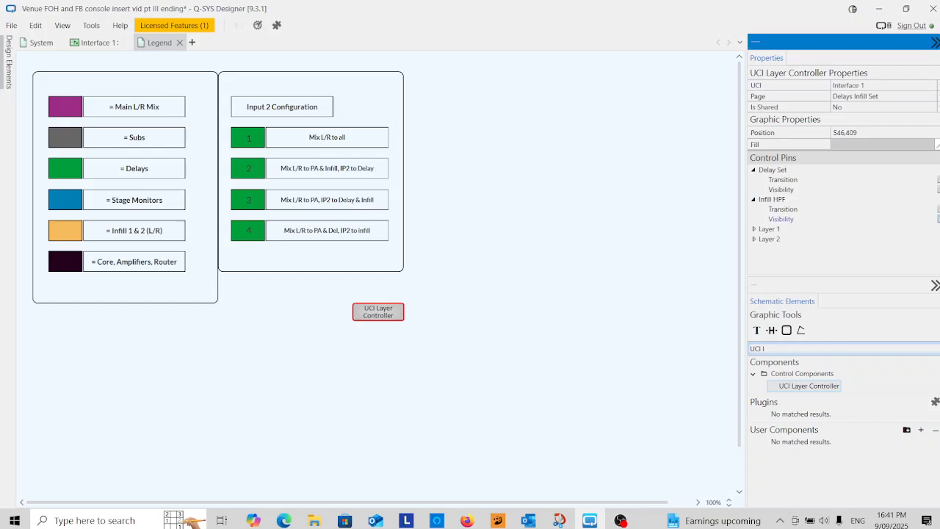
pyautogui.click(938, 219)
pyautogui.click(937, 189)
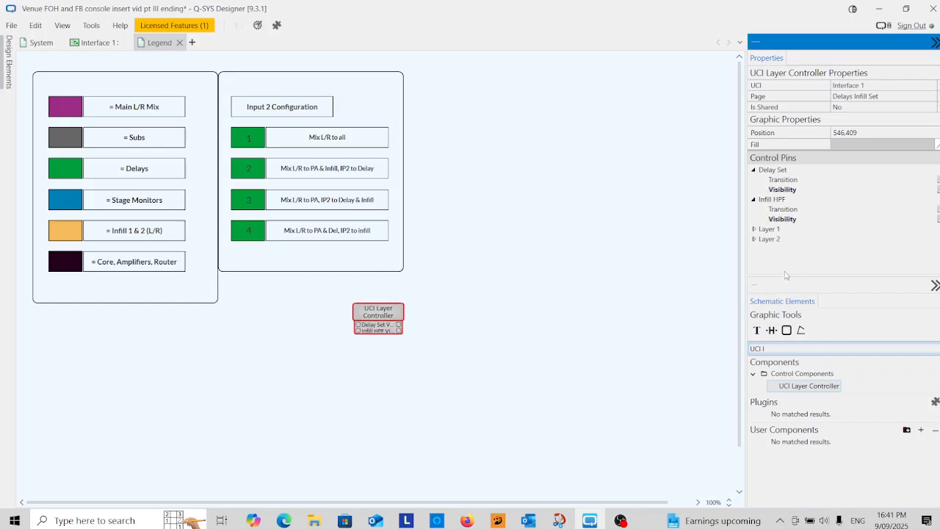
pyautogui.click(754, 241)
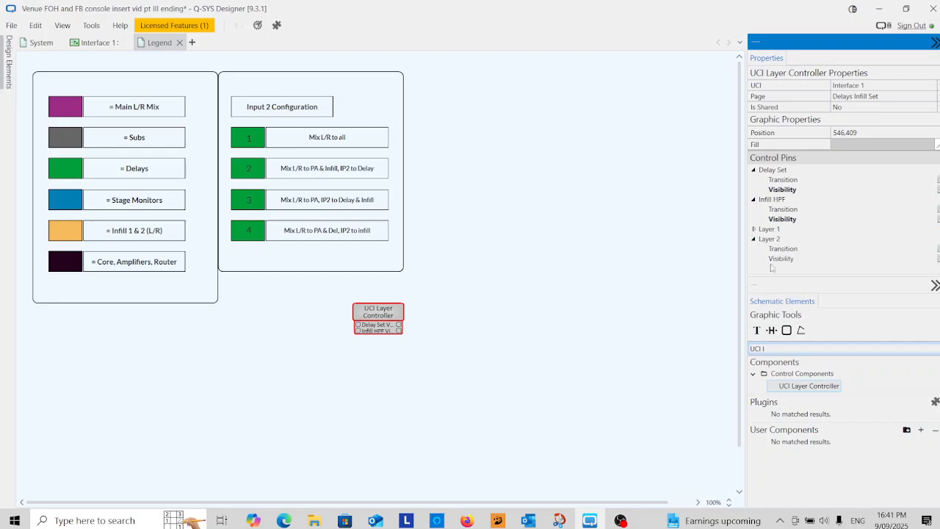
pyautogui.click(938, 259)
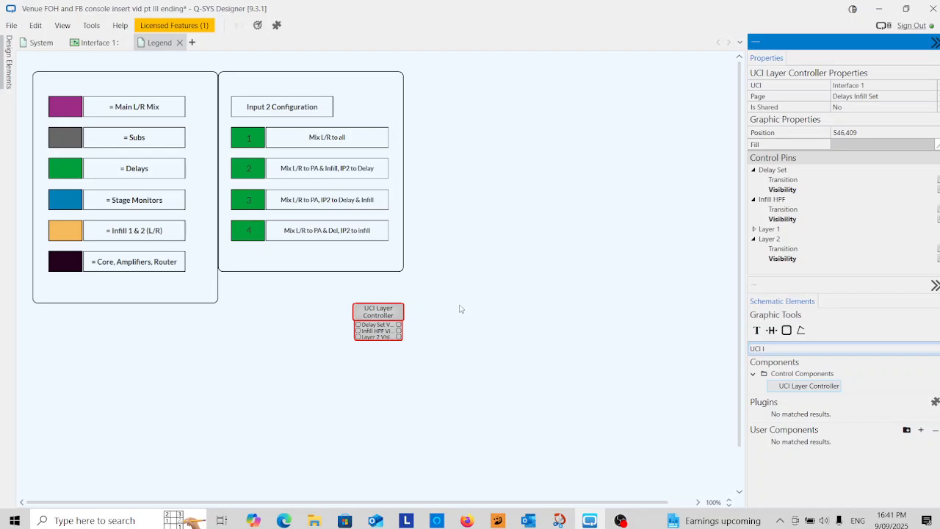
# Hide the Infill HPF and Delay Set layers of the Delays Infill Set page in Interface 1.
pyautogui.click(96, 42)
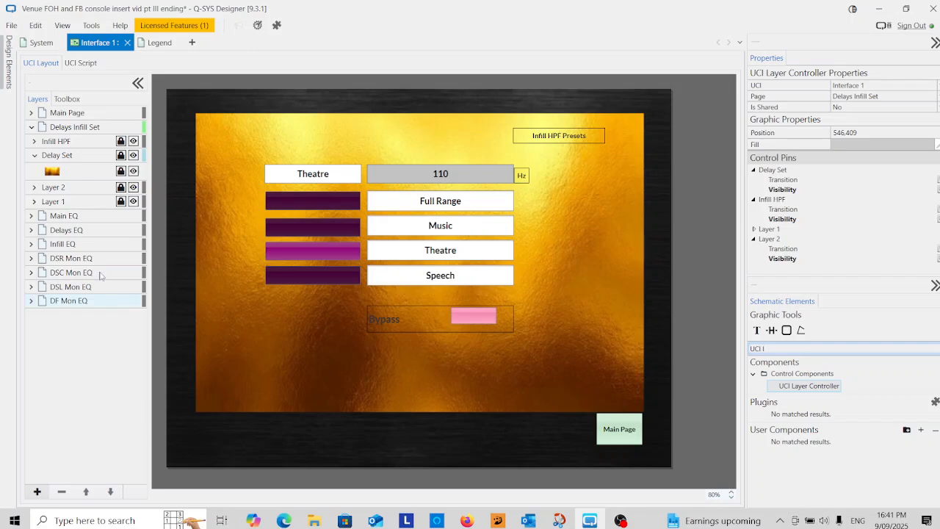
pyautogui.click(134, 142)
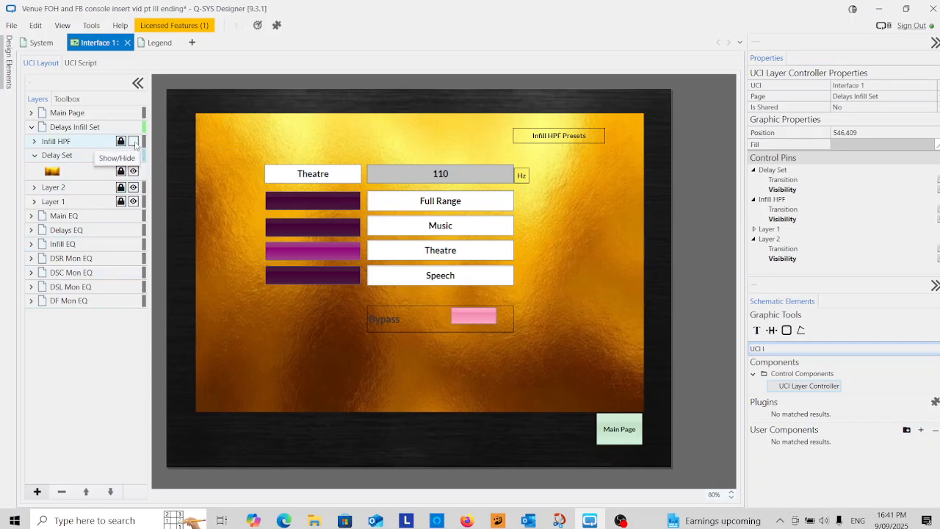
pyautogui.click(134, 144)
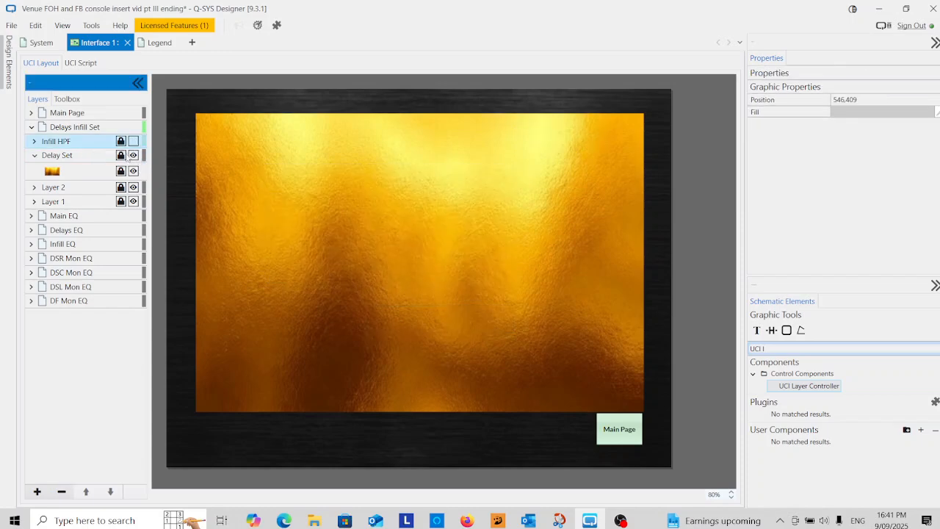
pyautogui.click(133, 156)
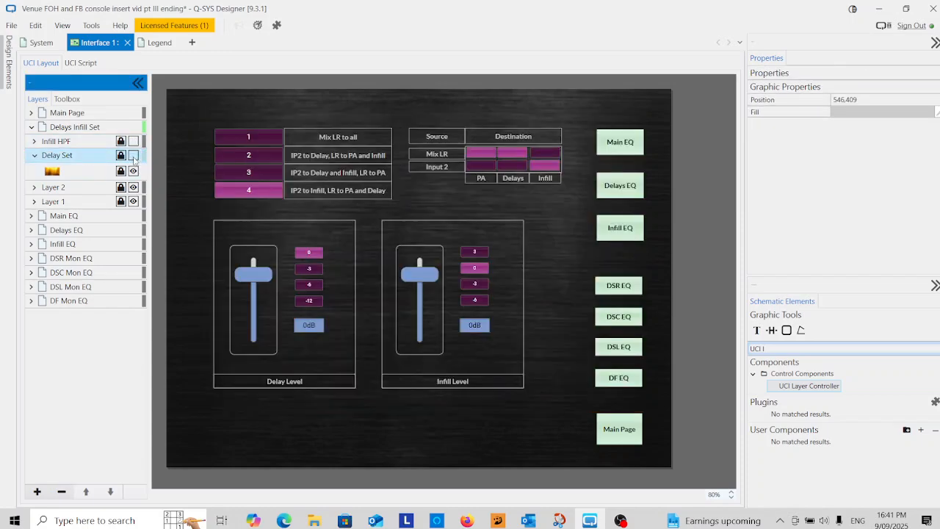
# Preview the Delays Infill Set page with its layers off and on, keeping only Layer 1 and Layer 2 shown.
pyautogui.click(133, 201)
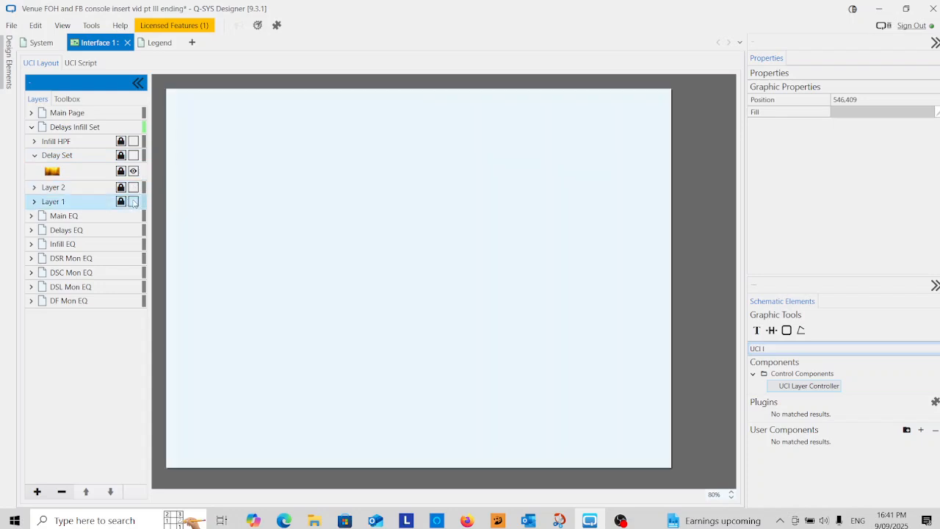
pyautogui.click(133, 201)
pyautogui.click(133, 187)
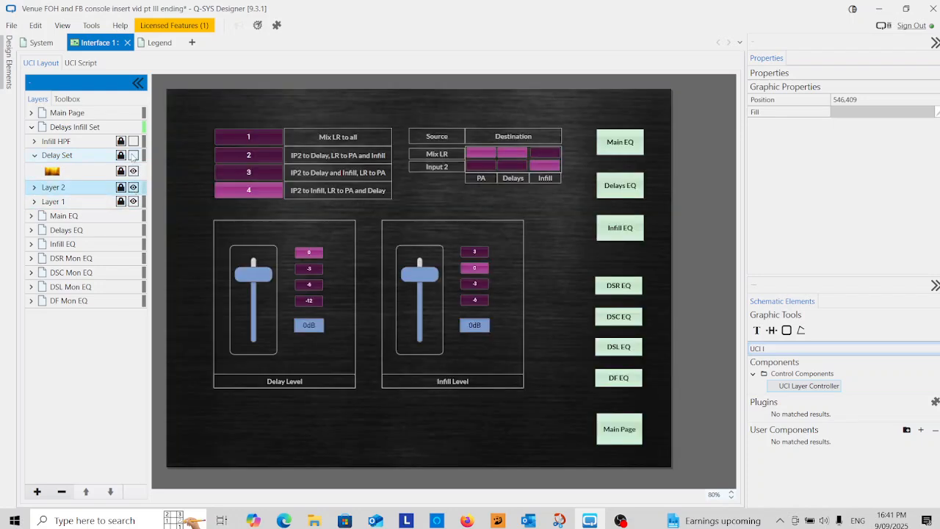
pyautogui.click(133, 155)
pyautogui.click(133, 141)
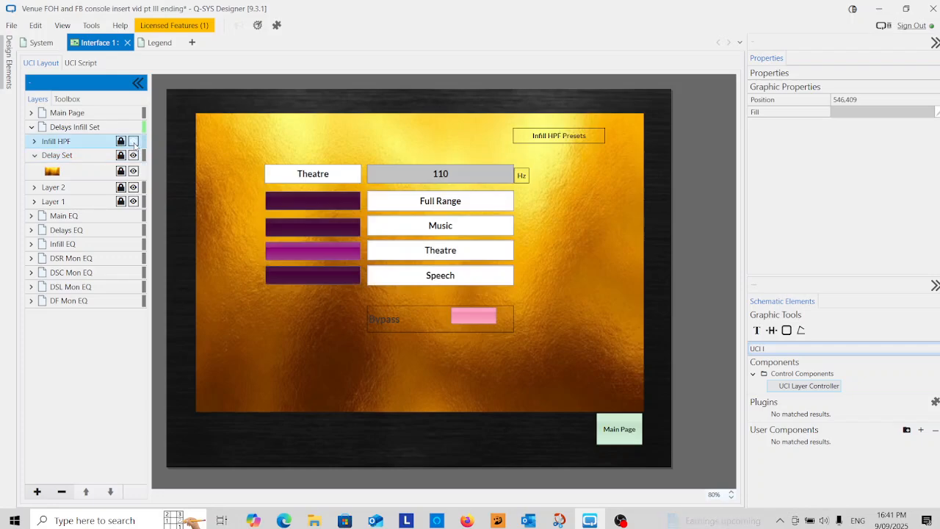
pyautogui.click(133, 141)
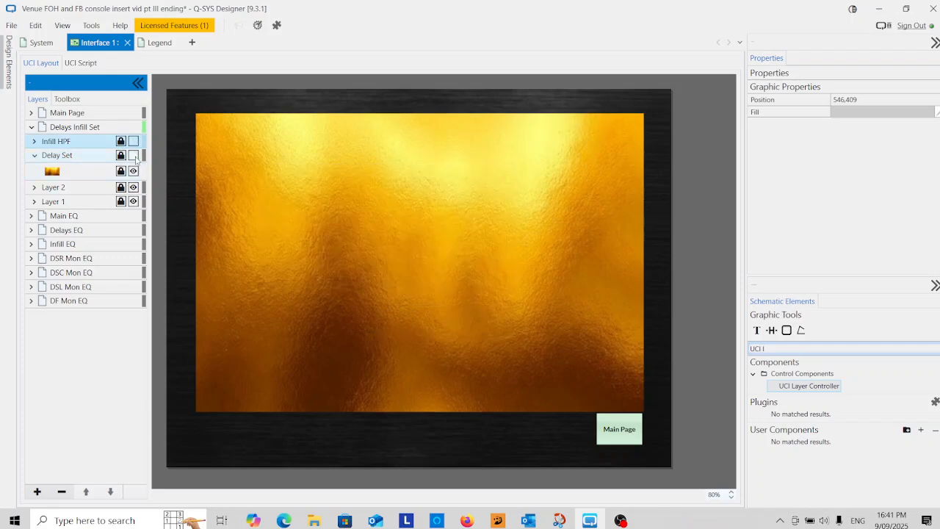
pyautogui.click(133, 155)
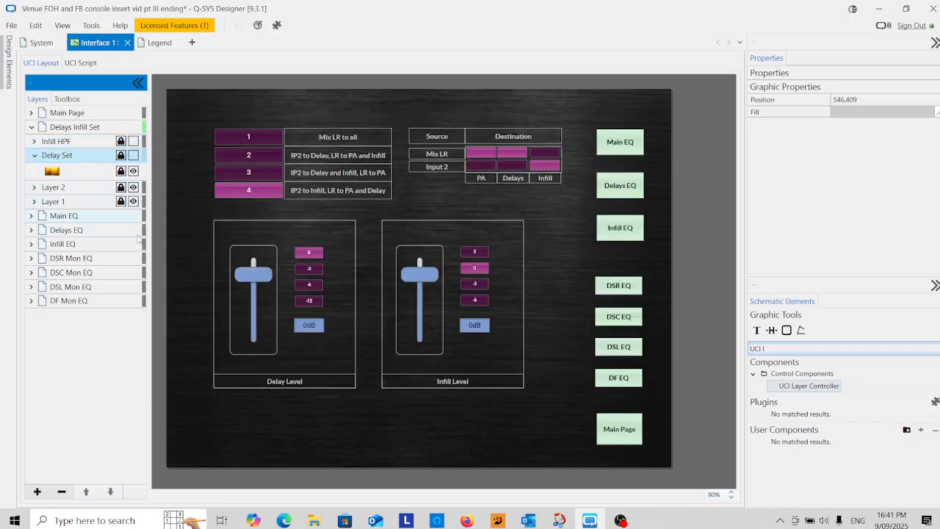
# Open the UCI Layer Controller's control window on the Legend page and move it to the empty area beside the Input 2 Configuration box.
pyautogui.click(158, 42)
pyautogui.click(379, 311)
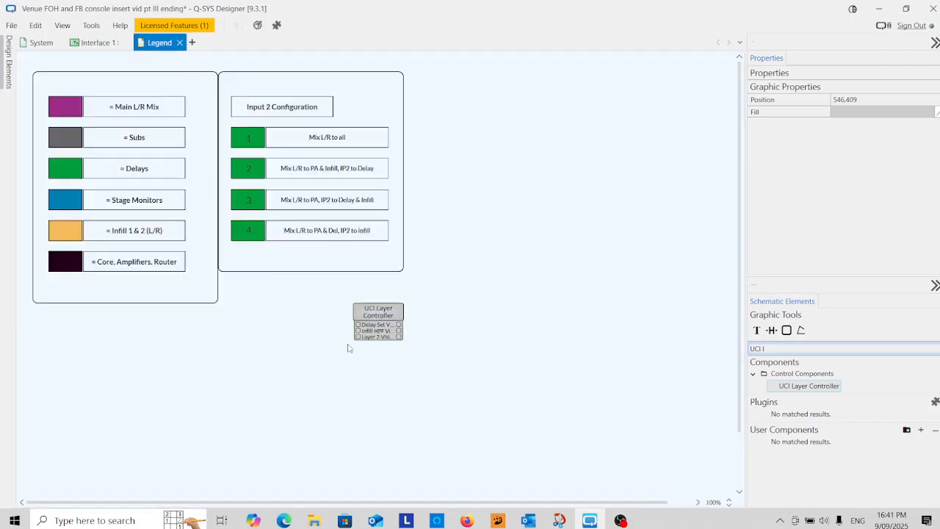
pyautogui.doubleClick(380, 311)
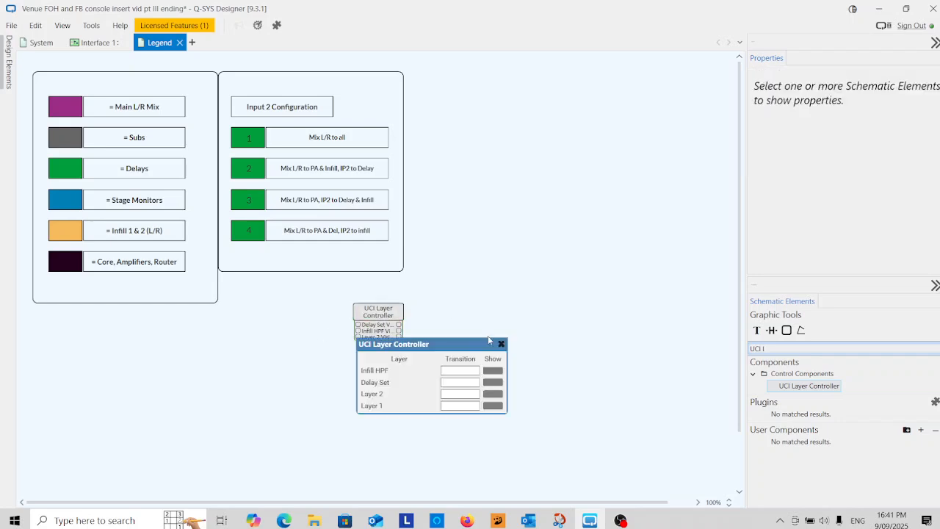
pyautogui.moveTo(447, 342); pyautogui.dragTo(554, 221)
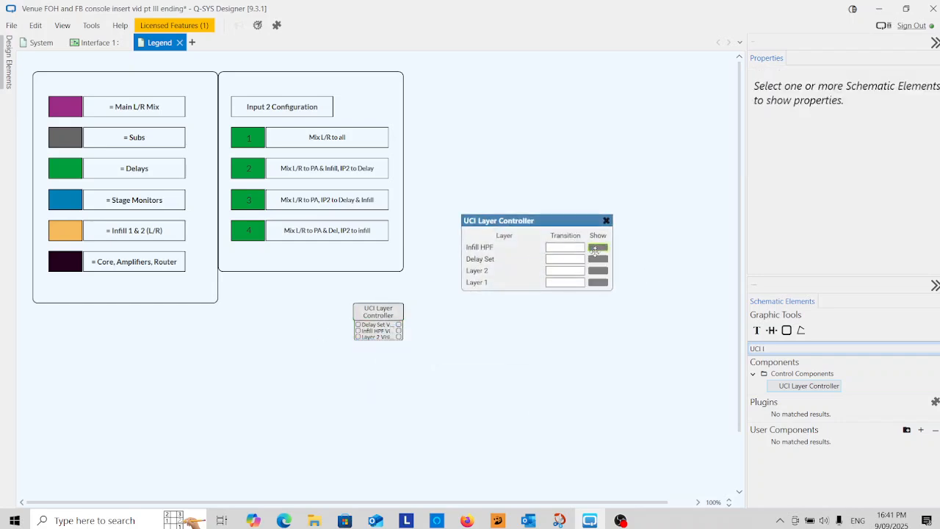
# Emulate the design, show the Delay Set layer with the UCI Layer Controller, and check the result in Interface 1.
pyautogui.click(12, 25)
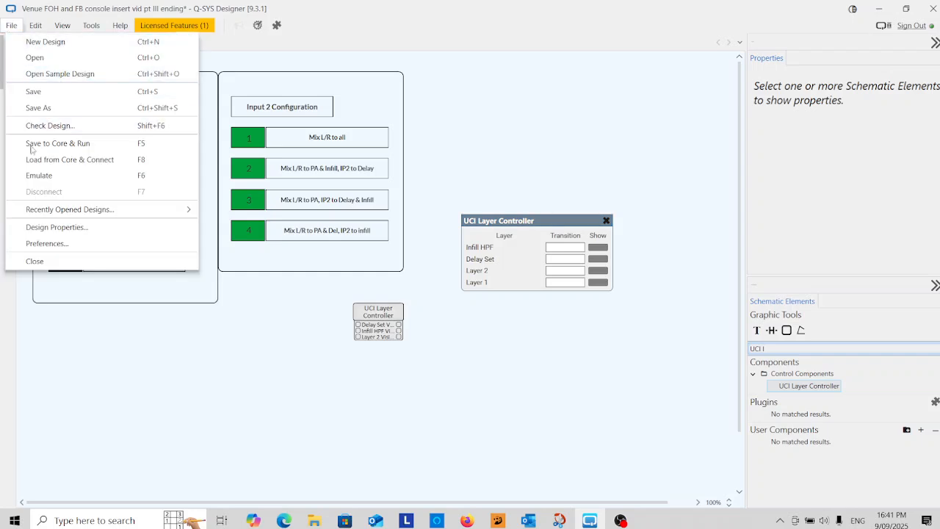
pyautogui.click(42, 175)
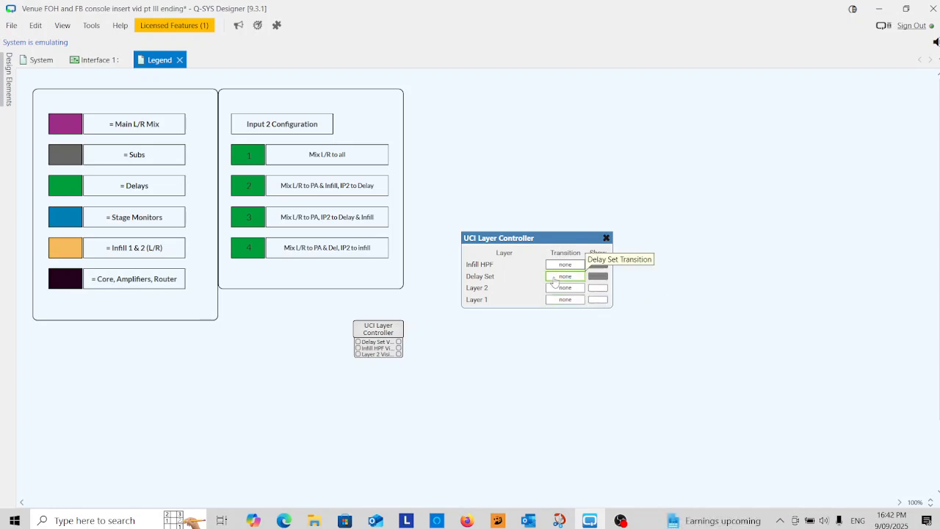
pyautogui.click(106, 61)
pyautogui.click(154, 62)
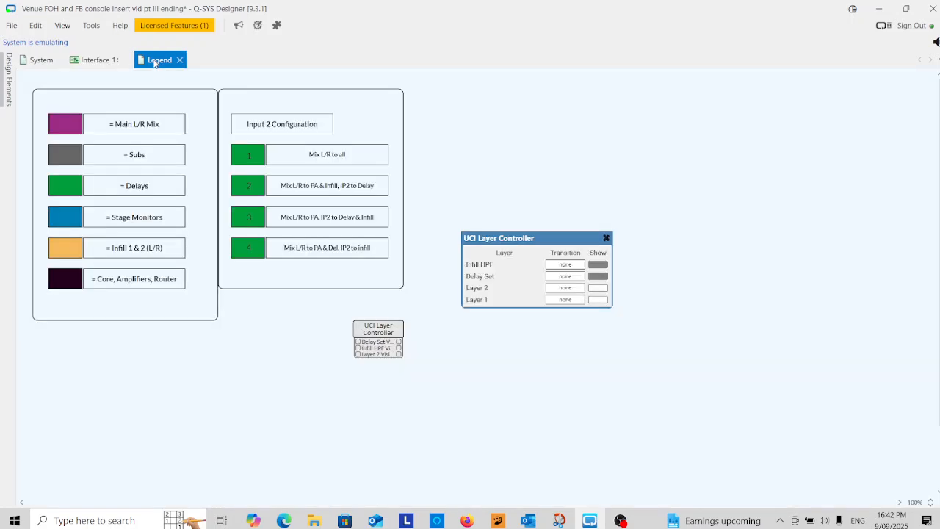
pyautogui.click(598, 276)
pyautogui.click(98, 59)
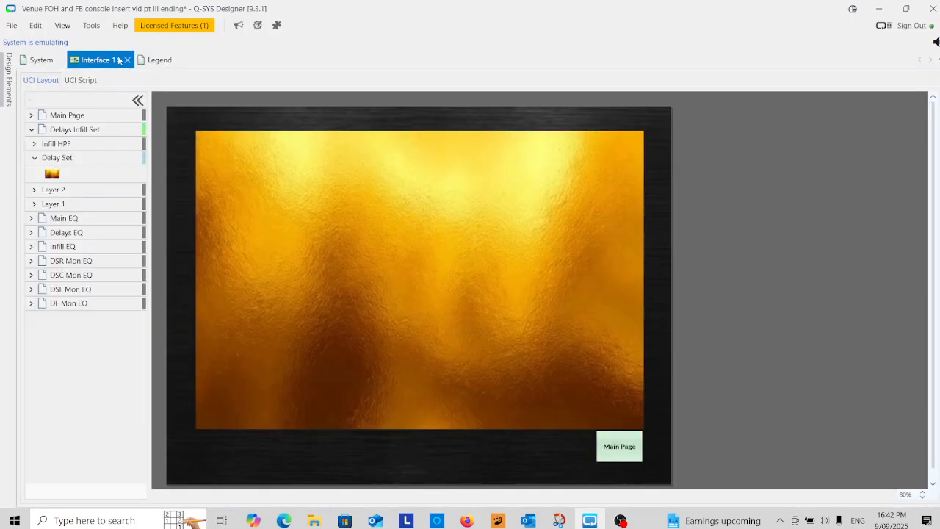
# Show the Infill HPF layer with the UCI Layer Controller and check its presets in Interface 1.
pyautogui.click(160, 61)
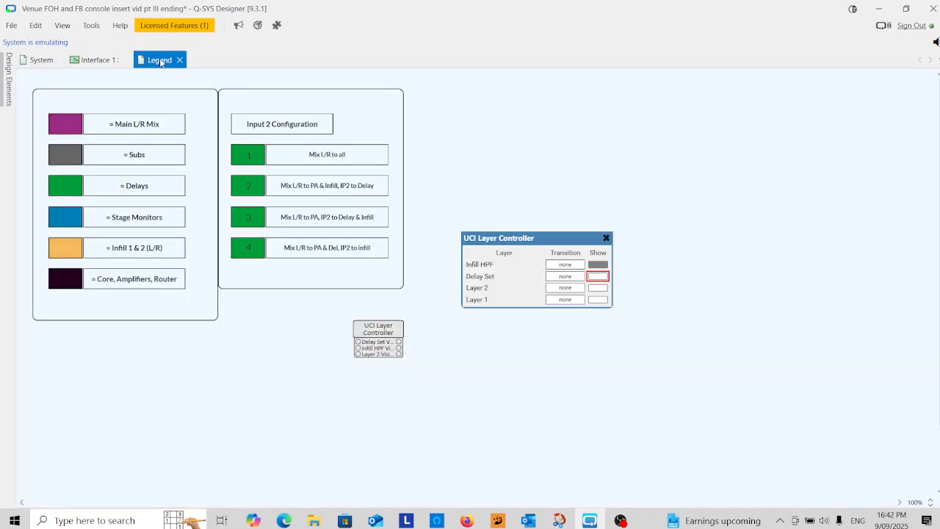
pyautogui.click(597, 265)
pyautogui.click(98, 59)
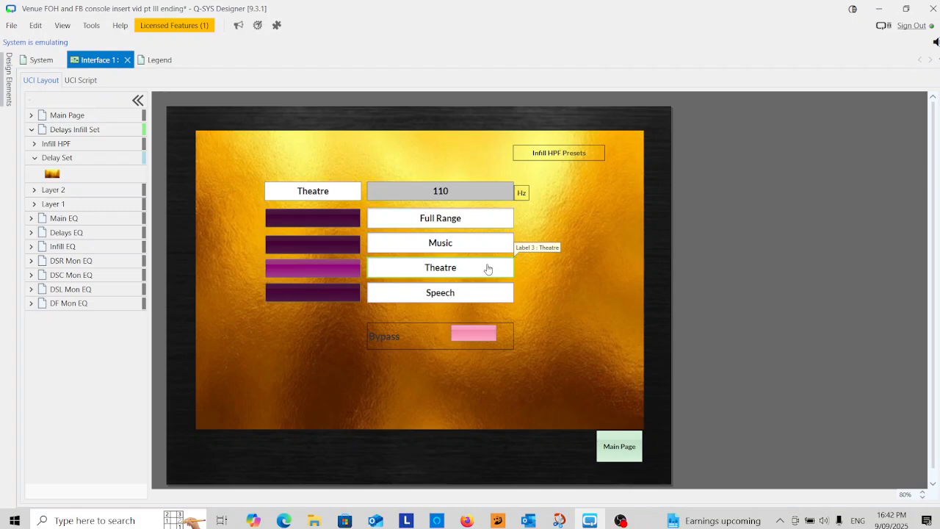
# Hide the Infill HPF and Delay Set layers again with the UCI Layer Controller and end the emulation.
pyautogui.click(160, 60)
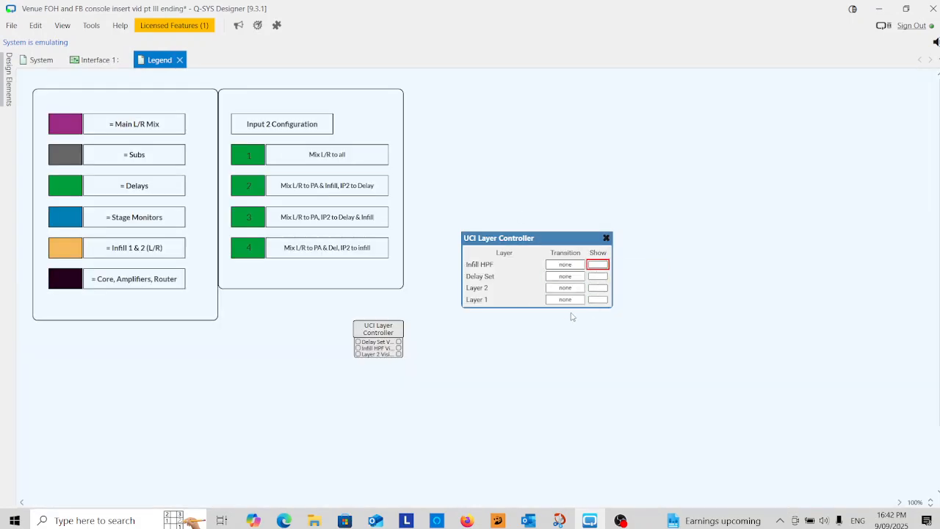
pyautogui.click(597, 265)
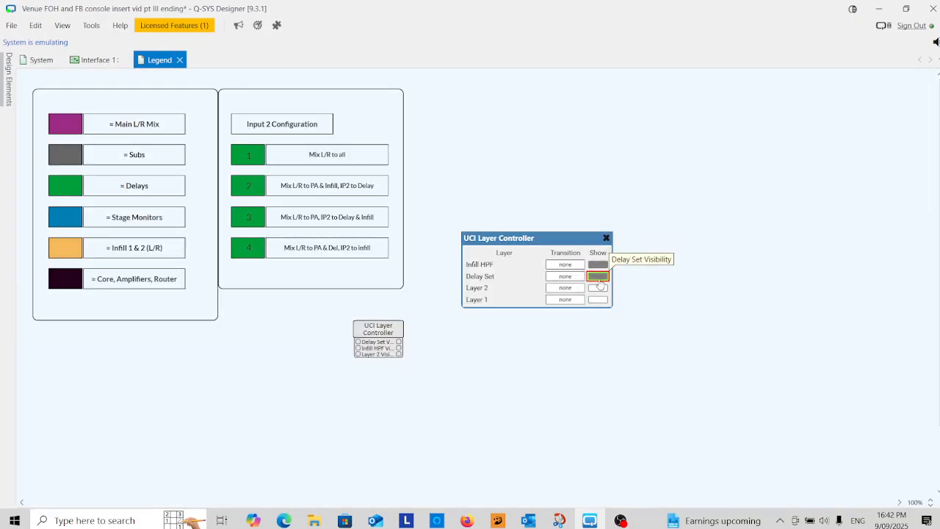
pyautogui.click(598, 278)
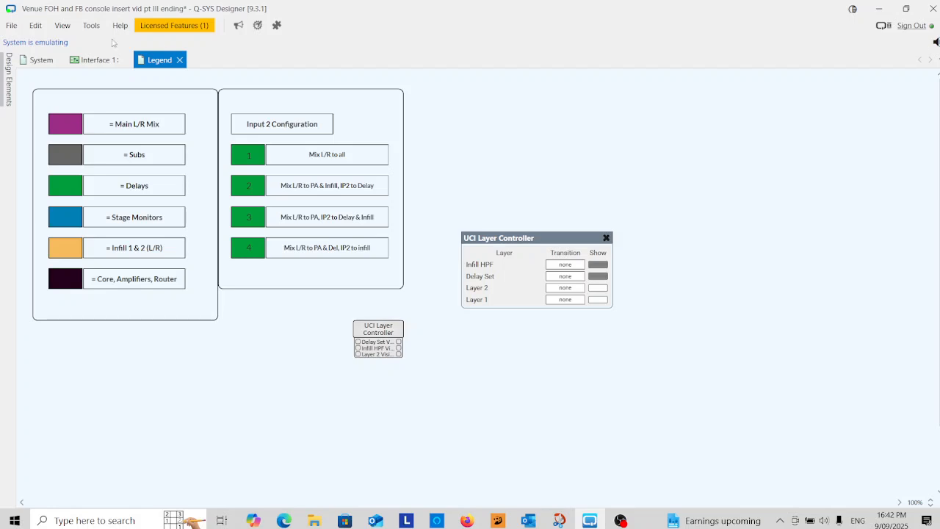
pyautogui.click(11, 25)
pyautogui.click(42, 189)
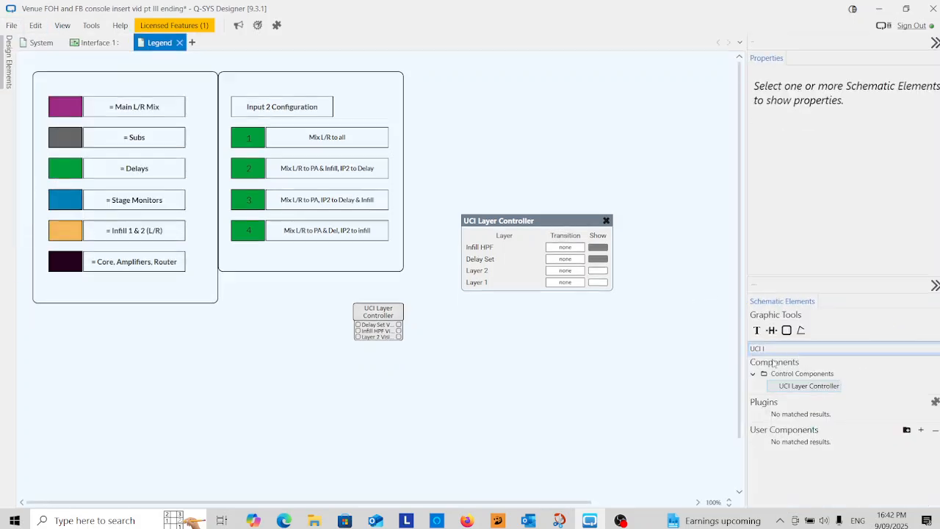
# Add a Selector component beside the UCI Layer Controller on the Legend page and expose its Selector 1 and Selector 2 control pins.
pyautogui.click(772, 348)
pyautogui.write('select')
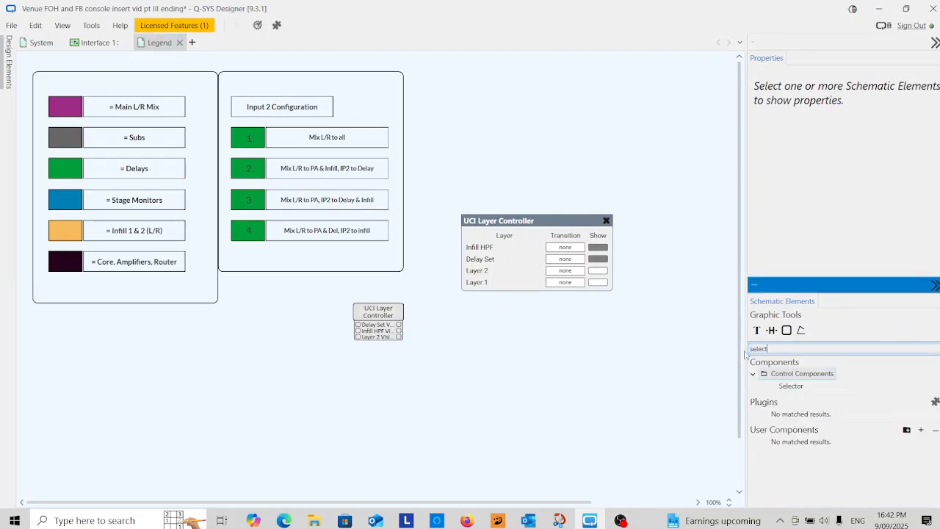
pyautogui.moveTo(790, 385); pyautogui.dragTo(286, 304)
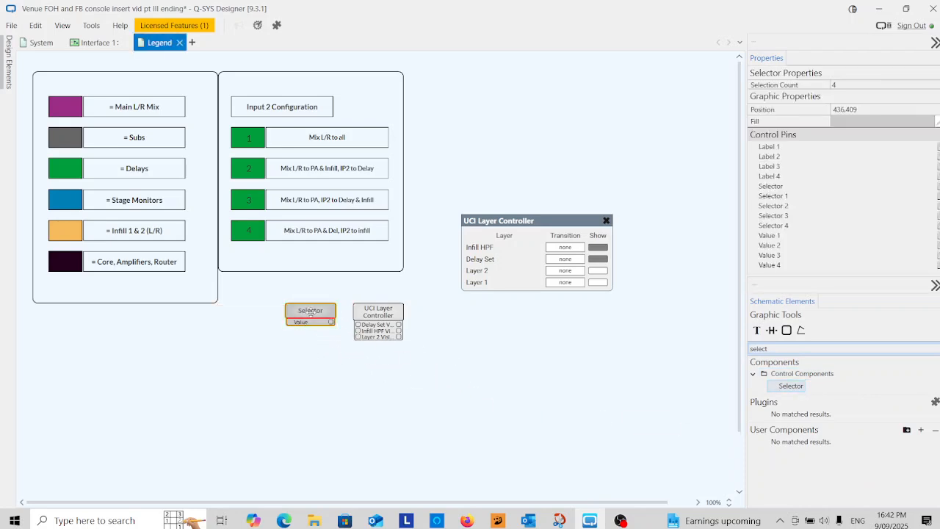
pyautogui.moveTo(309, 311); pyautogui.dragTo(304, 311)
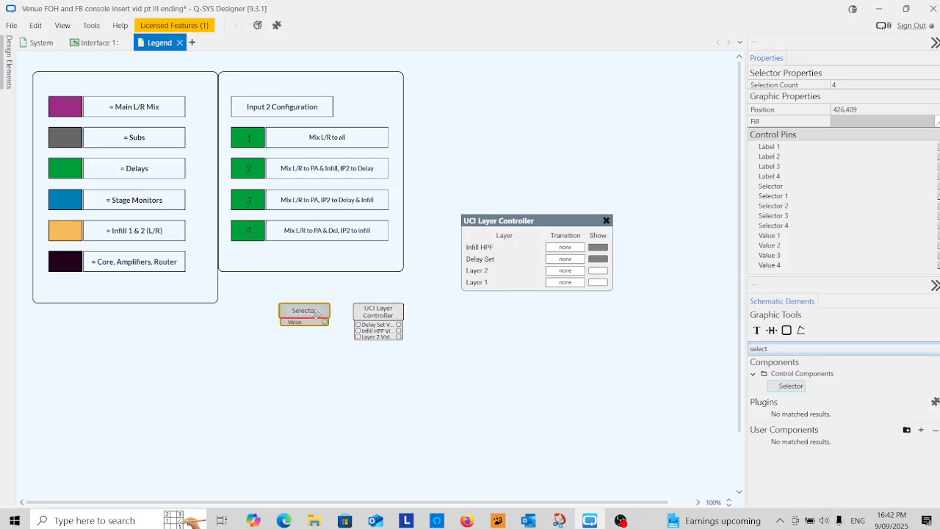
pyautogui.click(938, 195)
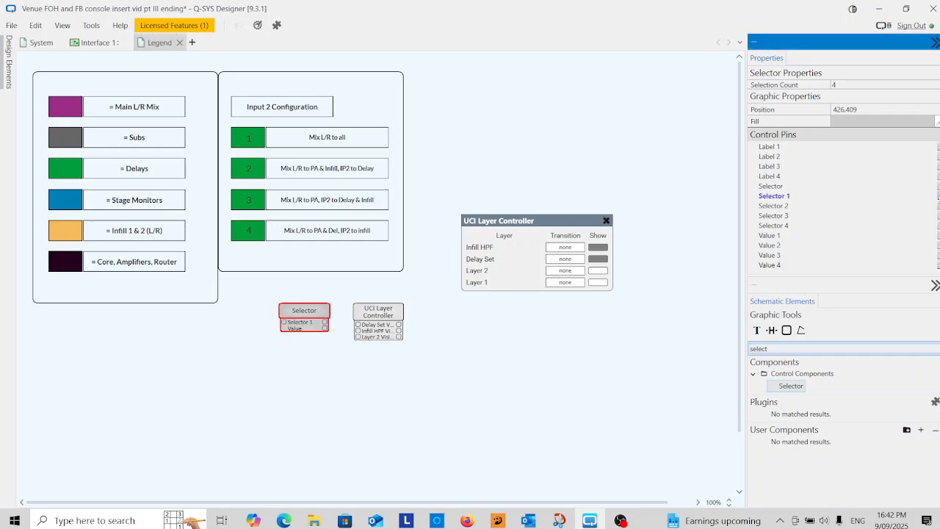
pyautogui.click(937, 206)
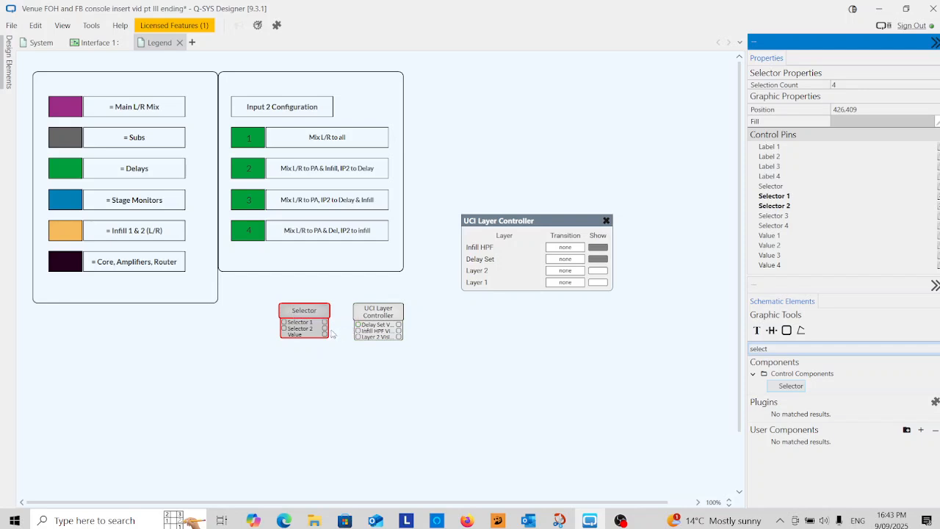
# Wire the Selector's Selector 1, Selector 2 and Value outputs to the Delay Set, Infill HPF and Layer 2 Visibility inputs, aligning both blocks.
pyautogui.moveTo(335, 324); pyautogui.dragTo(314, 321)
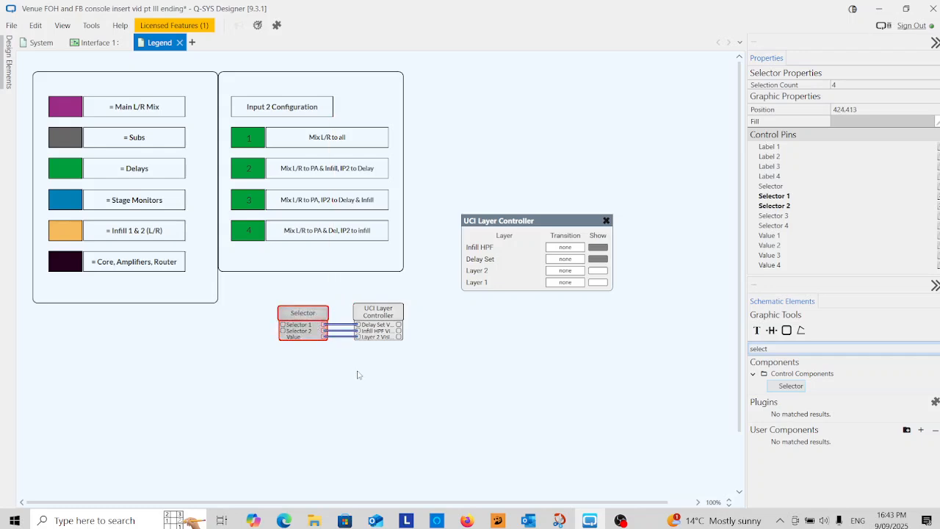
pyautogui.click(378, 314)
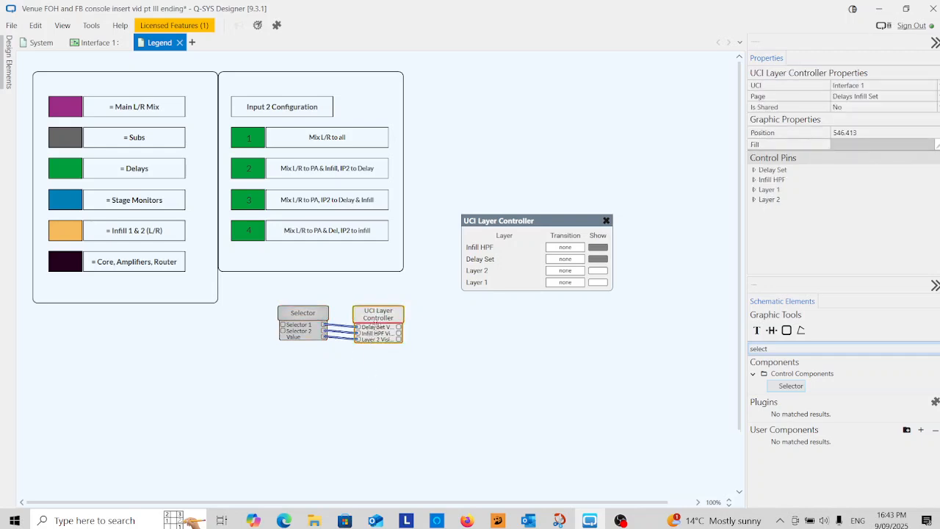
pyautogui.moveTo(377, 319); pyautogui.dragTo(379, 318)
pyautogui.click(338, 361)
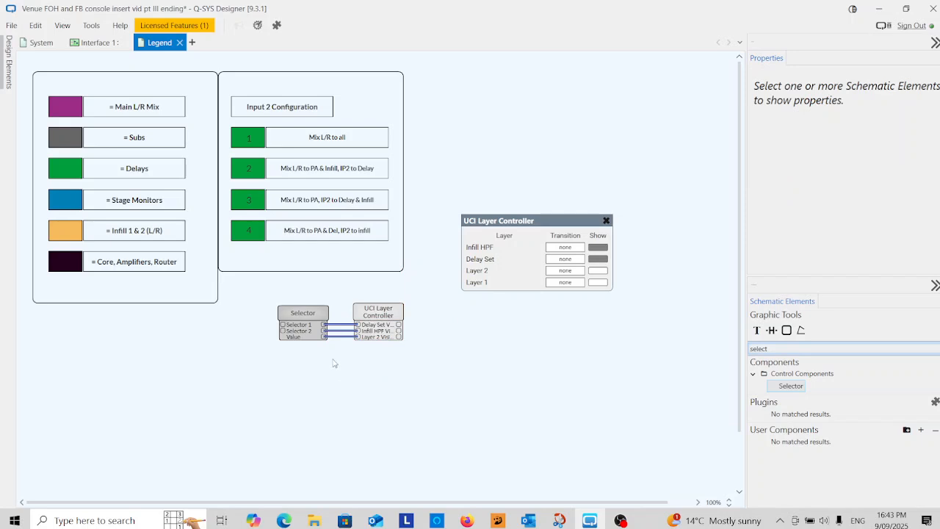
# Copy the Sel buttons of selections 1, 2 and 3 from the Selector's control window.
pyautogui.doubleClick(304, 313)
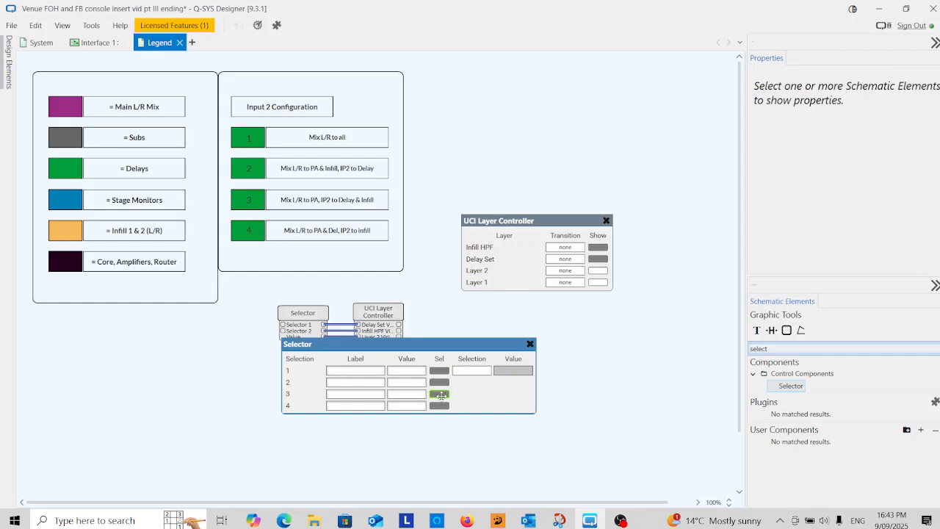
pyautogui.click(439, 393)
pyautogui.keyDown('ctrl'); pyautogui.click(439, 382); pyautogui.keyUp('ctrl')
pyautogui.keyDown('ctrl'); pyautogui.click(439, 371); pyautogui.keyUp('ctrl')
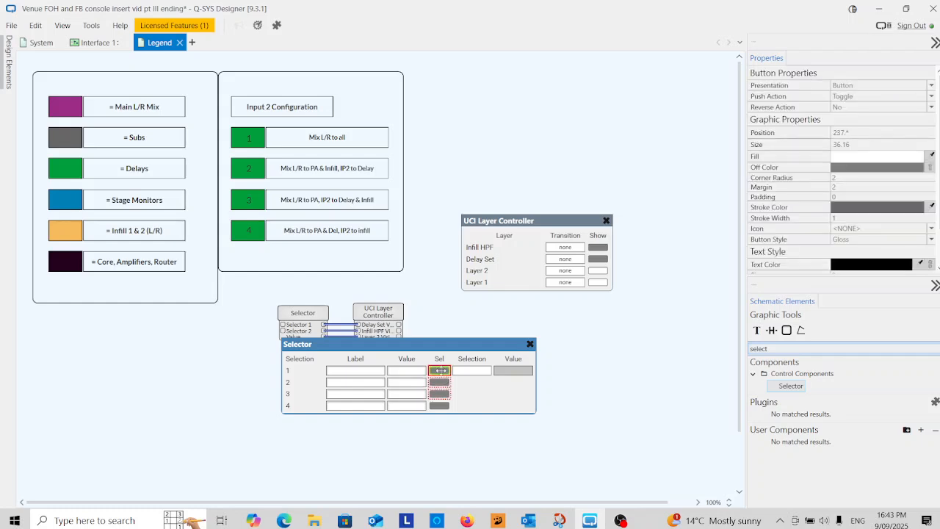
pyautogui.rightClick(439, 370)
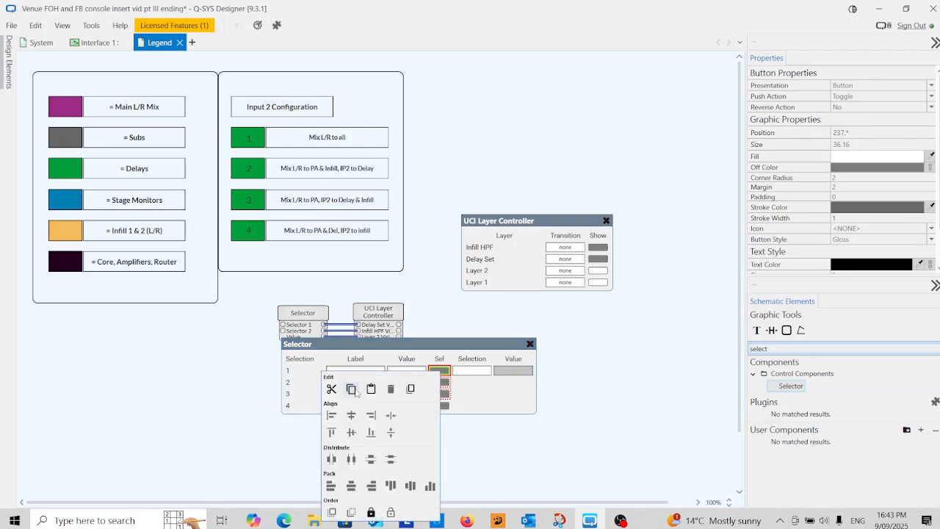
pyautogui.click(355, 393)
# Unlock Layer 2 of the Delays Infill Set page in Interface 1 and paste the three buttons below the Delay Level box.
pyautogui.click(95, 43)
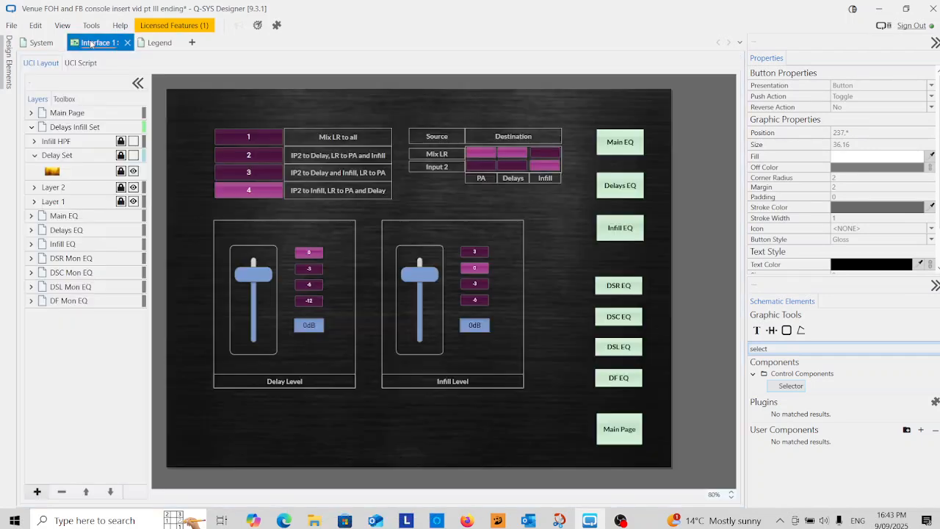
pyautogui.rightClick(212, 422)
pyautogui.click(146, 290)
pyautogui.click(121, 187)
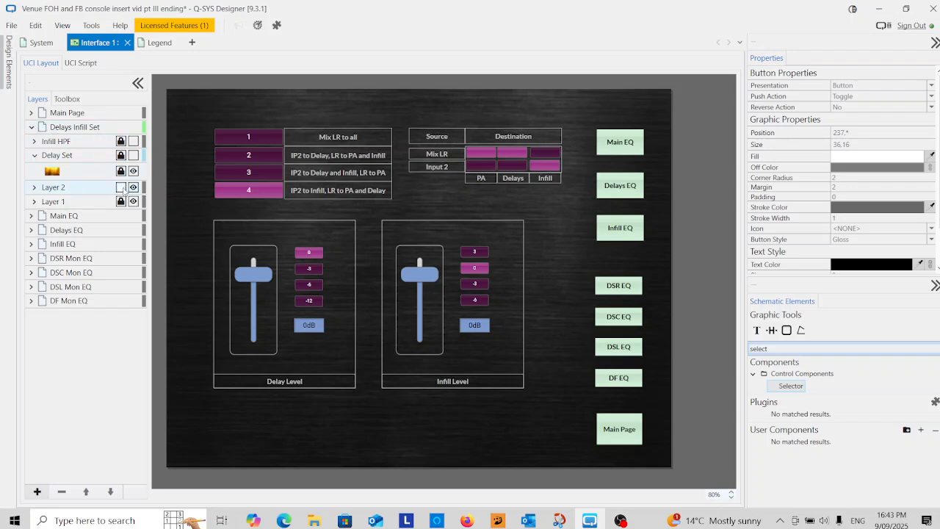
pyautogui.rightClick(225, 410)
pyautogui.click(155, 275)
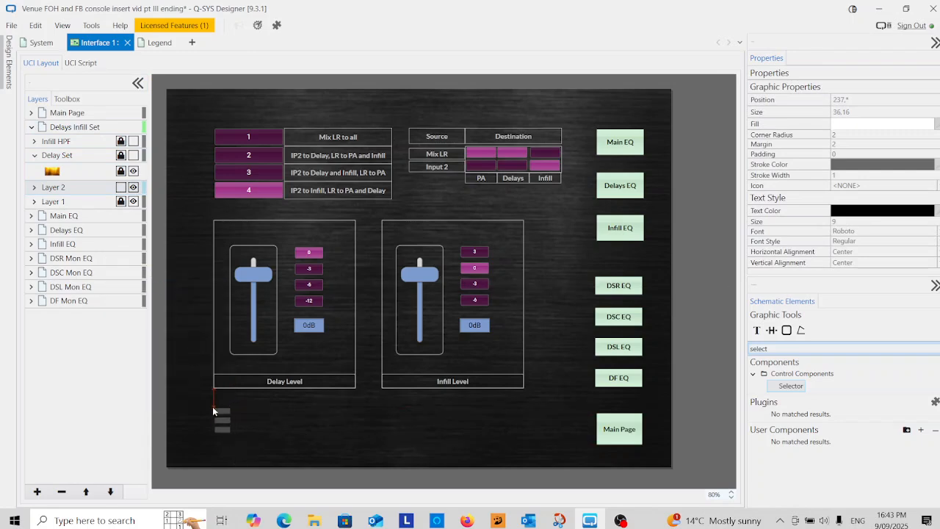
pyautogui.click(213, 408)
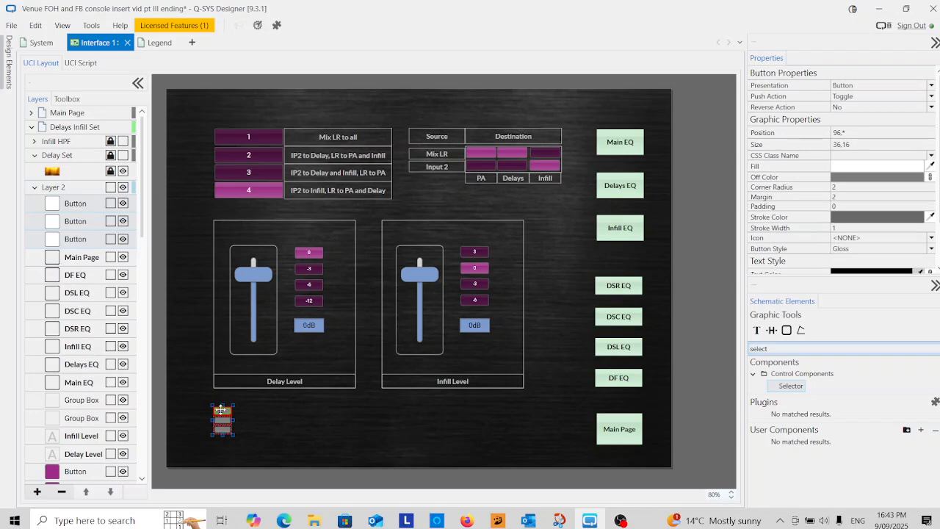
# Pack the three pasted buttons into a horizontal row and enlarge each to 96 by 49.
pyautogui.rightClick(220, 409)
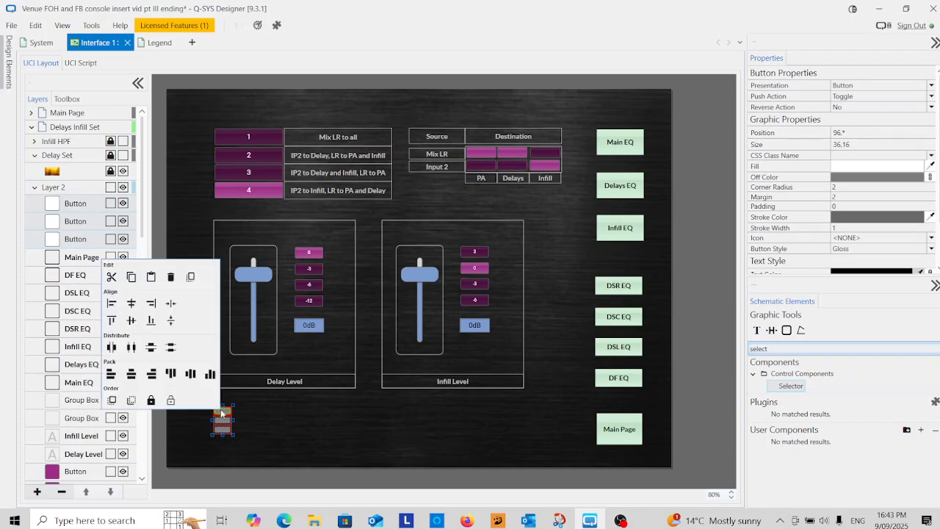
pyautogui.click(170, 374)
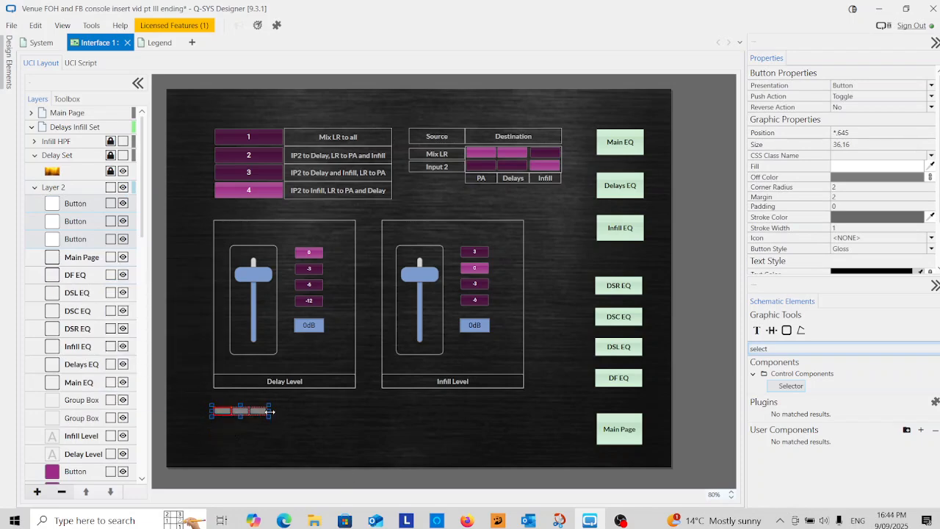
pyautogui.moveTo(270, 417); pyautogui.dragTo(357, 439)
pyautogui.moveTo(285, 438); pyautogui.dragTo(284, 432)
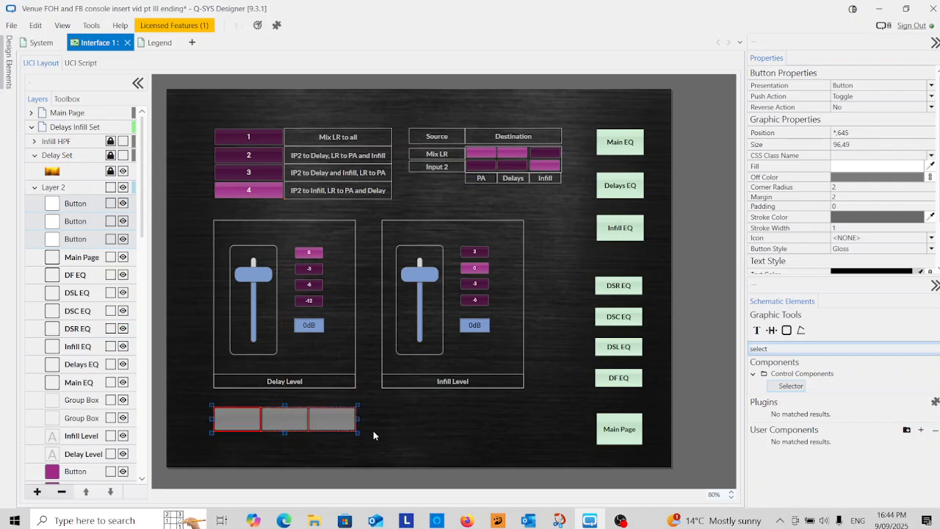
# Move the third and second buttons of the row to leave gaps between all three.
pyautogui.click(426, 435)
pyautogui.moveTo(338, 421); pyautogui.dragTo(364, 421)
pyautogui.moveTo(269, 424); pyautogui.dragTo(284, 424)
# Fill all three buttons below the Delay Level box with a dark magenta-purple from the palette.
pyautogui.moveTo(391, 435); pyautogui.dragTo(196, 411)
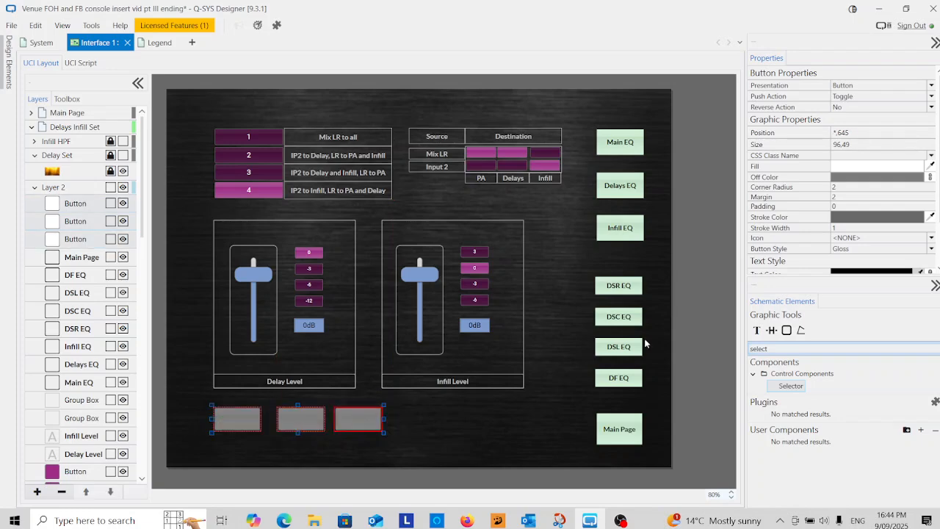
pyautogui.click(886, 168)
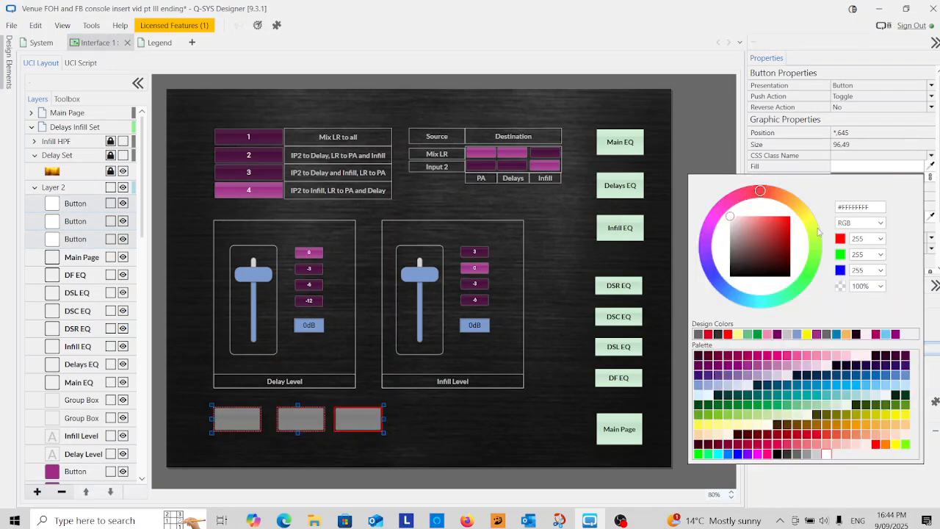
pyautogui.click(738, 365)
pyautogui.click(379, 444)
# Distribute the three purple buttons horizontally with equal spacing.
pyautogui.moveTo(397, 415); pyautogui.dragTo(197, 427)
pyautogui.rightClick(305, 424)
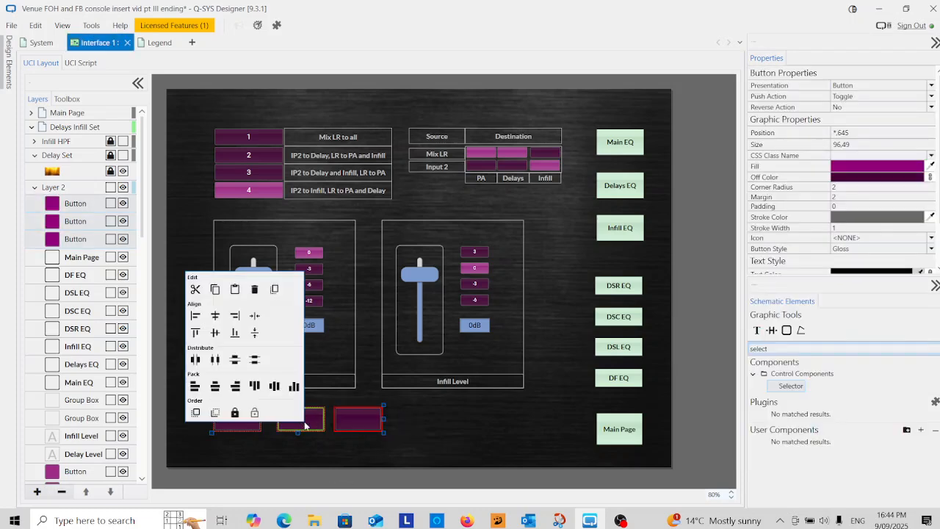
pyautogui.click(215, 362)
pyautogui.click(406, 436)
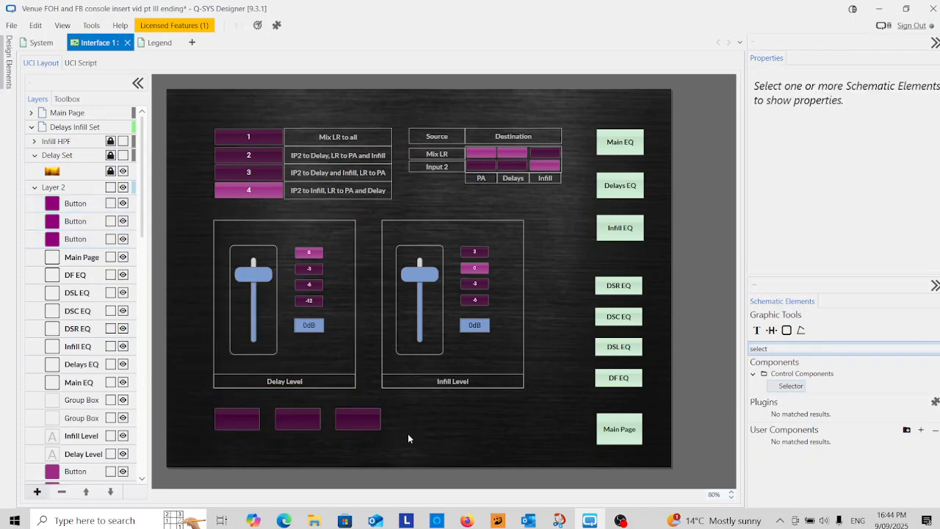
# Label the three purple buttons Delay Set, Infill HPF and Back, in order along the row.
pyautogui.click(239, 426)
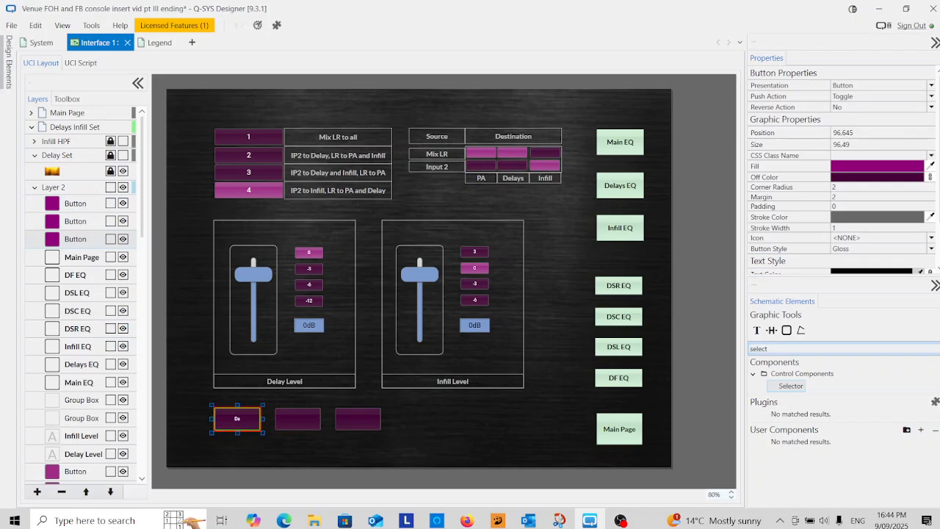
pyautogui.write('Delay Set')
pyautogui.click(303, 417)
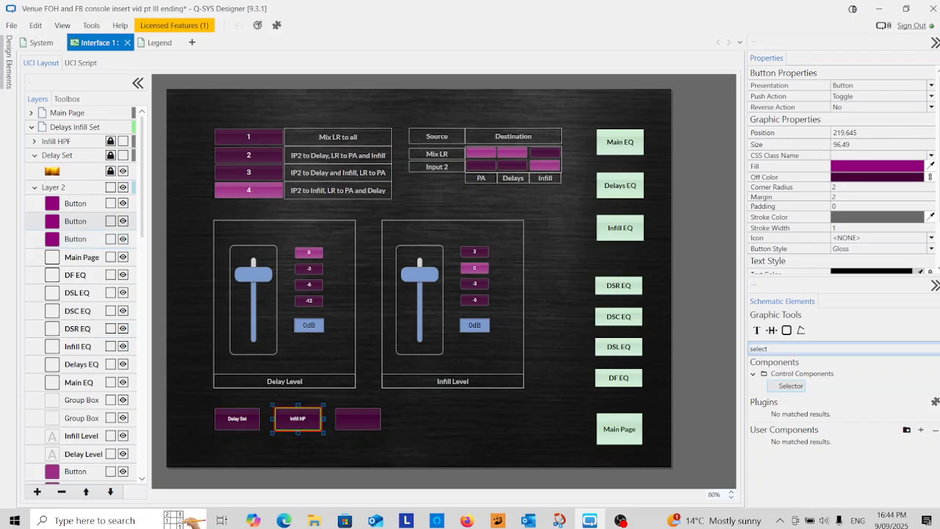
pyautogui.click(360, 420)
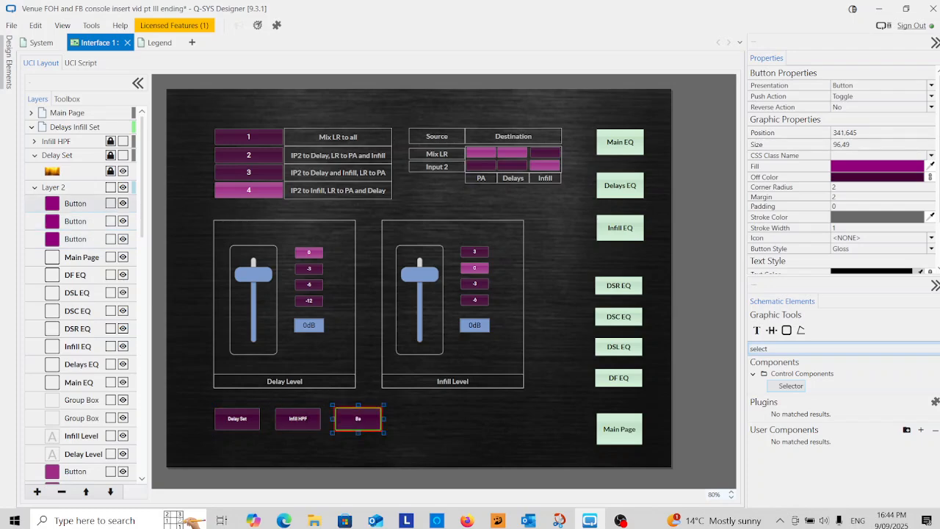
# Set the text size of the Delay Set, Infill HPF and Back buttons to 12.
pyautogui.moveTo(415, 413); pyautogui.dragTo(214, 434)
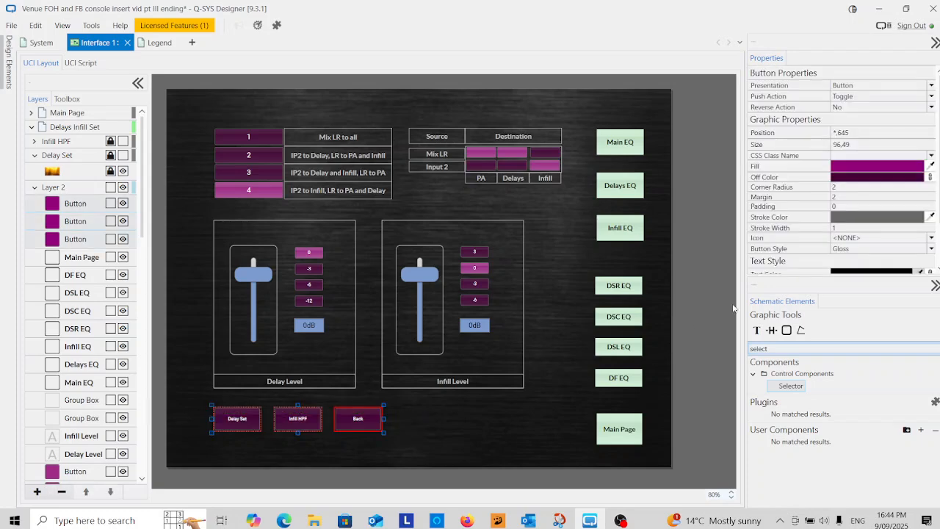
pyautogui.scroll(-1, 863, 269)
pyautogui.click(841, 255)
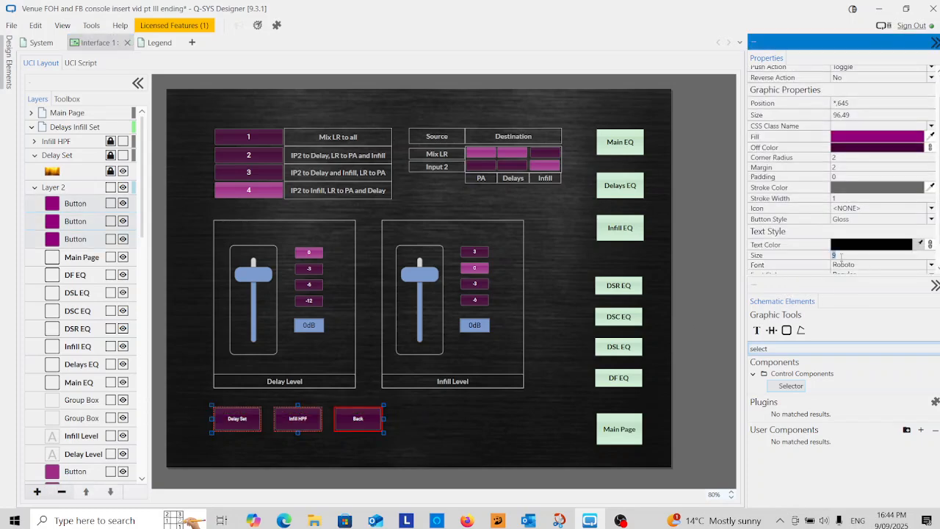
pyautogui.write('12')
pyautogui.press('Return')
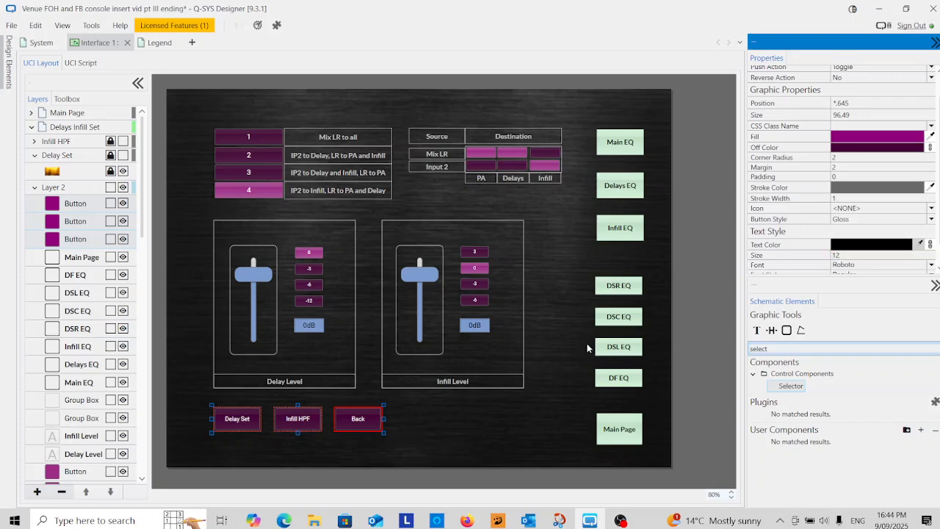
pyautogui.click(473, 420)
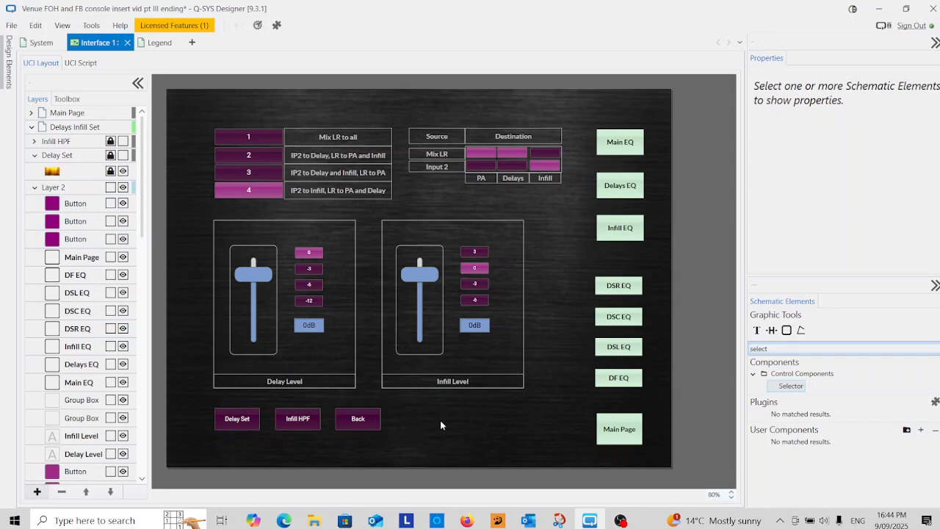
# Move the three purple buttons down to vertical position 675, using the temporarily shown Delay Set layer to check clearance from its gold background.
pyautogui.moveTo(398, 410); pyautogui.dragTo(214, 454)
pyautogui.moveTo(237, 424); pyautogui.dragTo(237, 428)
pyautogui.click(469, 426)
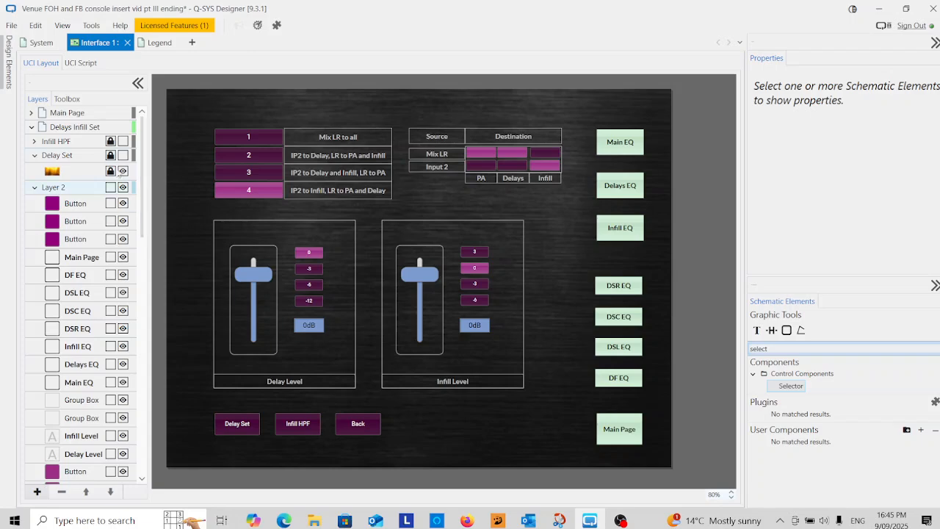
pyautogui.click(126, 157)
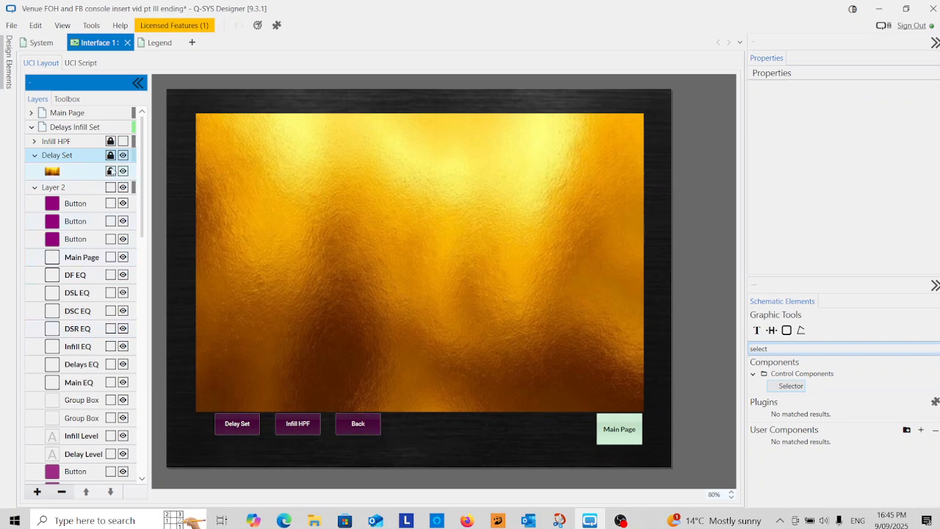
pyautogui.click(122, 155)
pyautogui.moveTo(393, 423); pyautogui.dragTo(220, 438)
pyautogui.moveTo(354, 438); pyautogui.dragTo(356, 448)
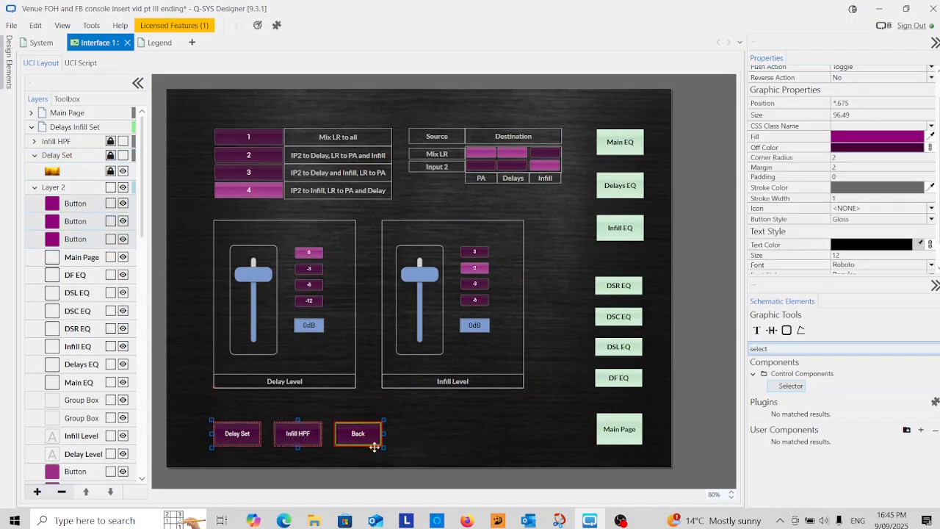
pyautogui.click(444, 450)
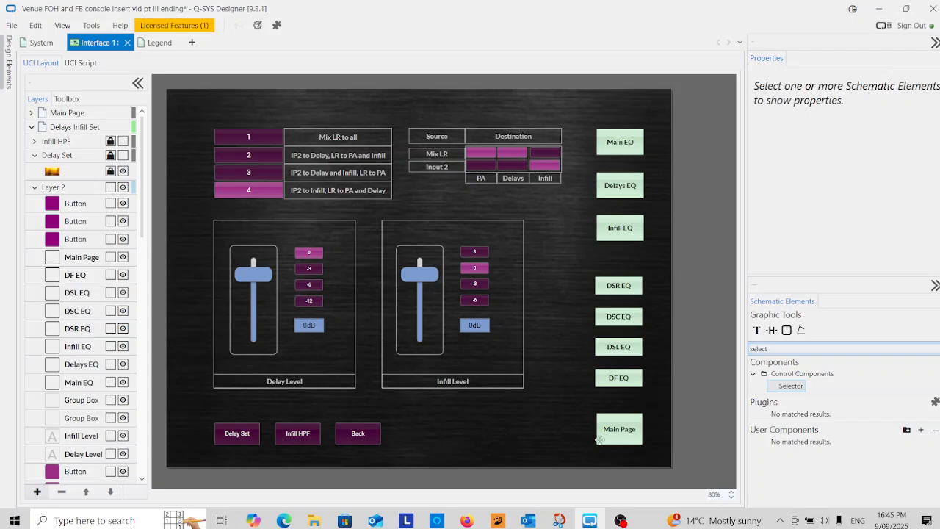
# Try out a horizontal guide along the Main Page button's top edge and a vertical guide along the Delay Level box's outer edge, and clear both.
pyautogui.click(158, 413)
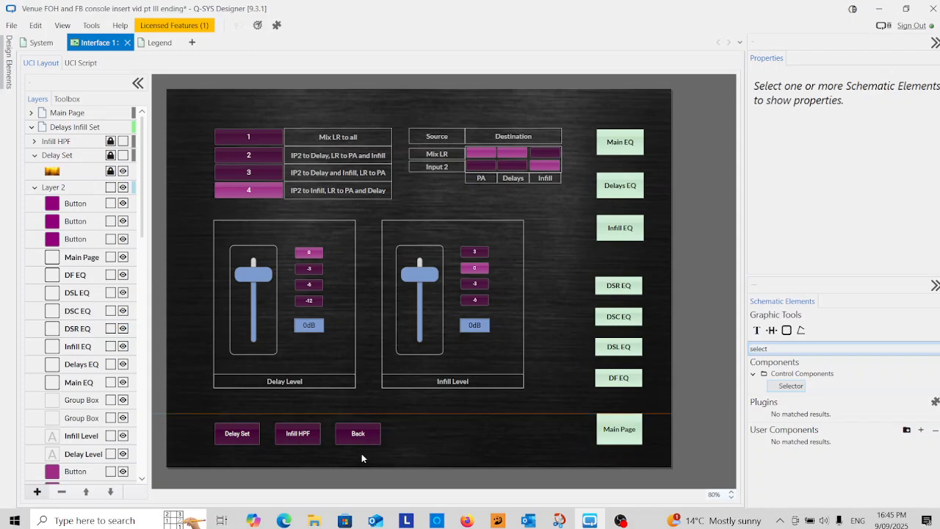
pyautogui.click(213, 81)
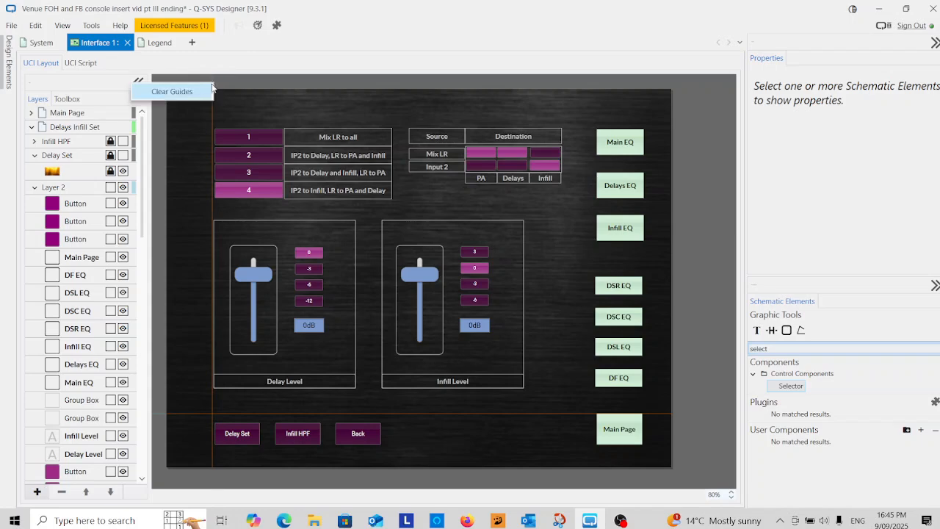
pyautogui.click(212, 81)
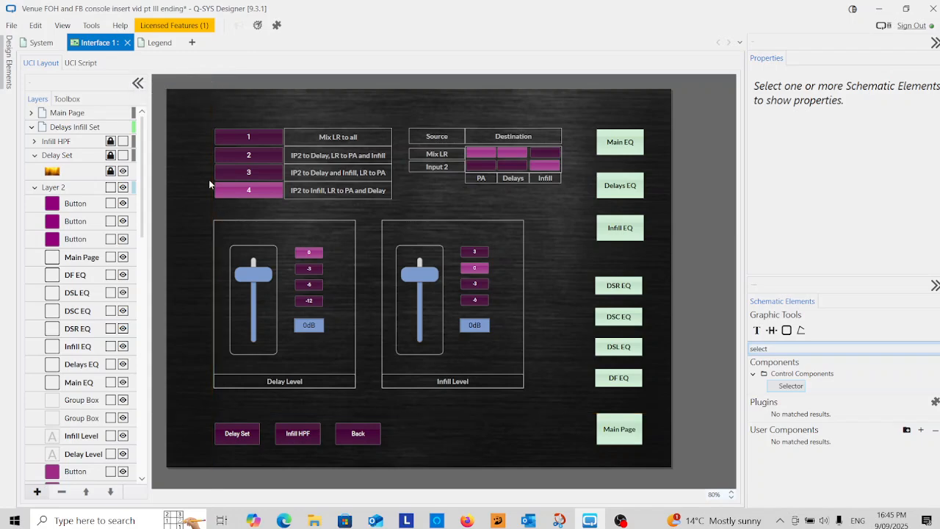
# Place the horizontal and vertical guides again and compare the Main Page and Delays Infill Set layouts against them.
pyautogui.click(160, 413)
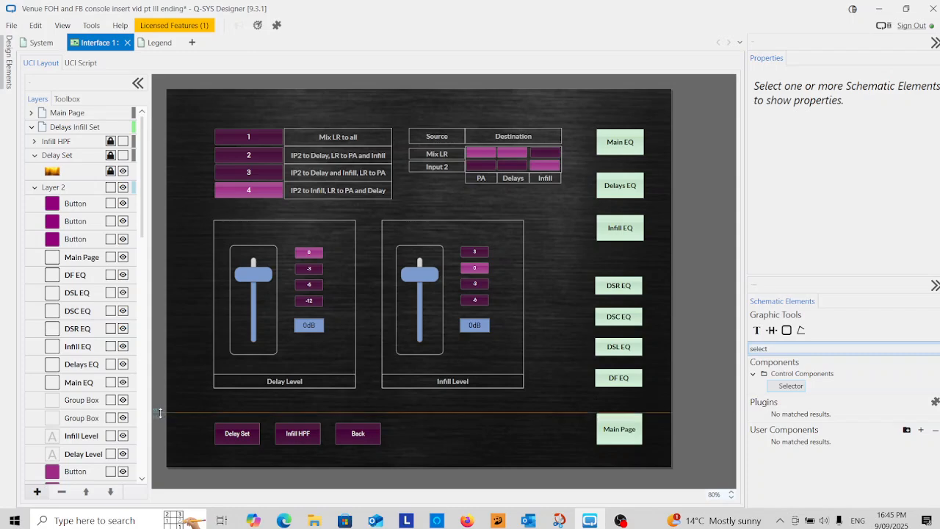
pyautogui.click(213, 84)
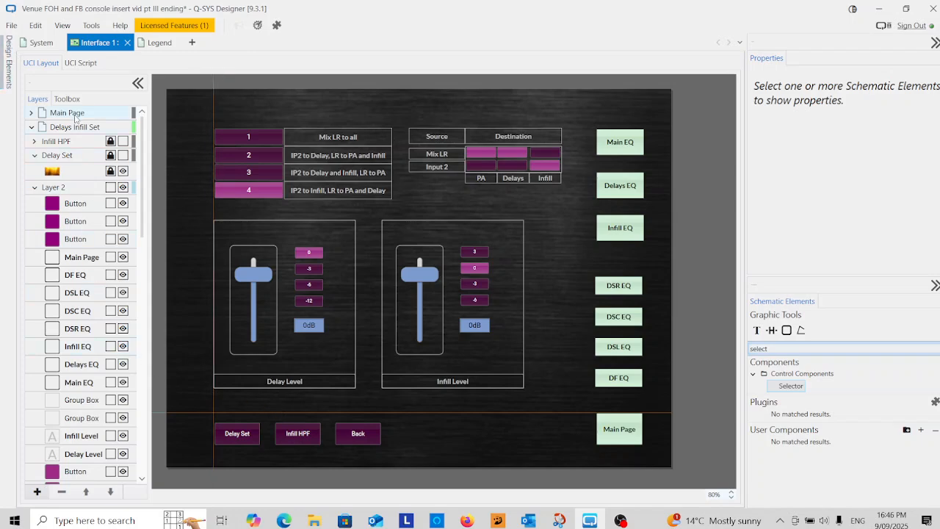
pyautogui.click(75, 116)
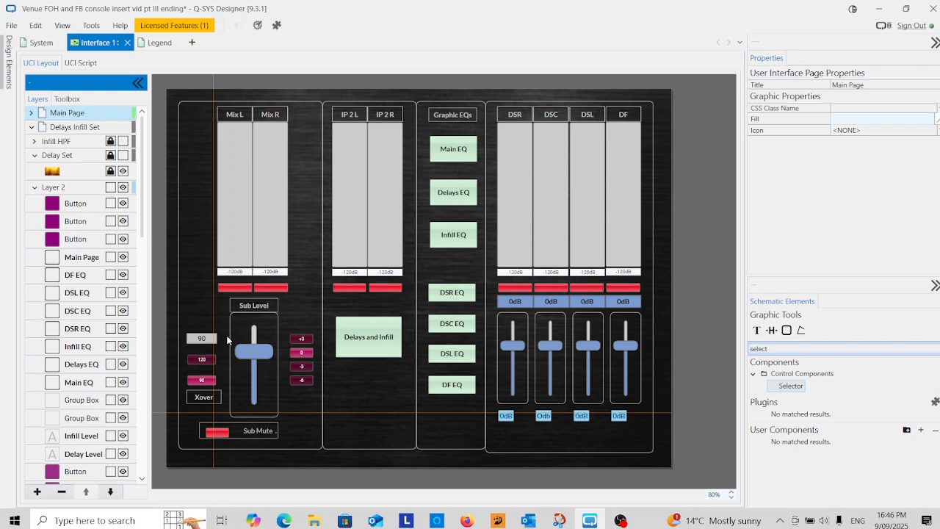
pyautogui.click(86, 127)
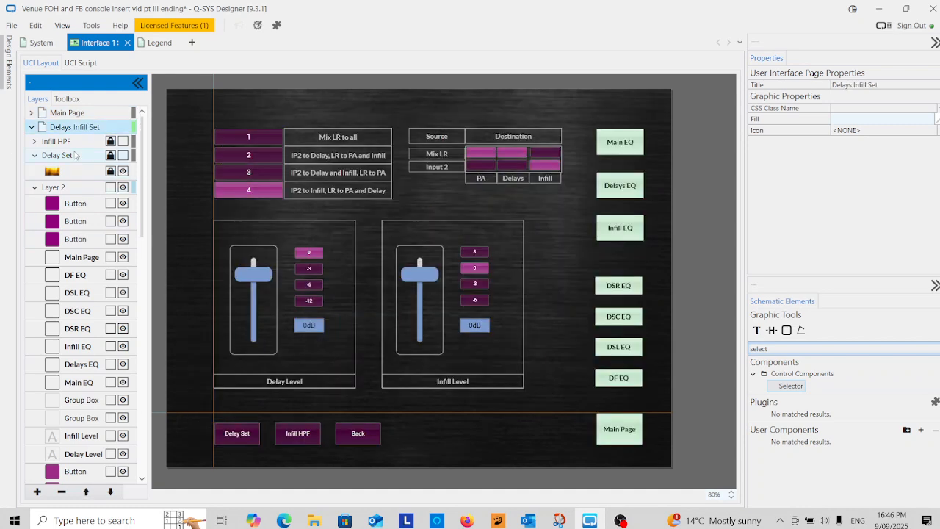
# Return to Layer 2 of the Delays Infill Set page and clear all guides.
pyautogui.click(76, 142)
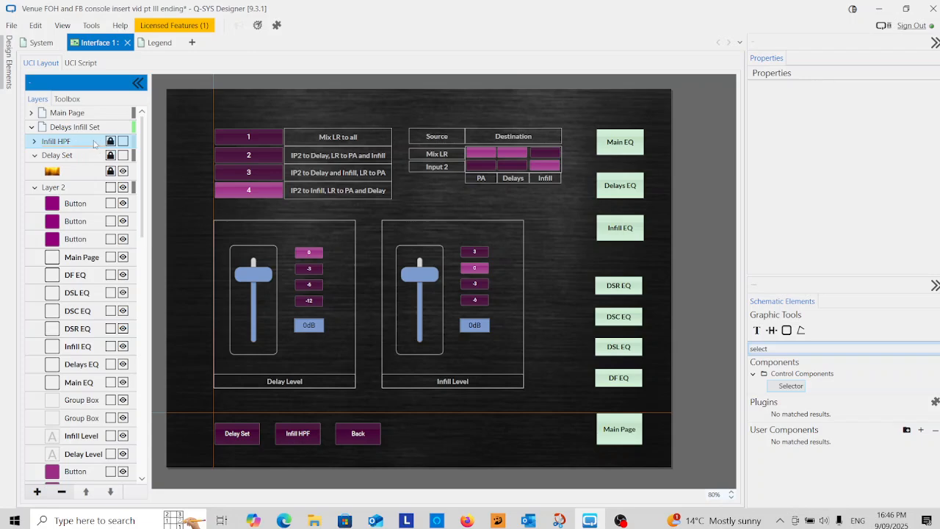
pyautogui.click(91, 131)
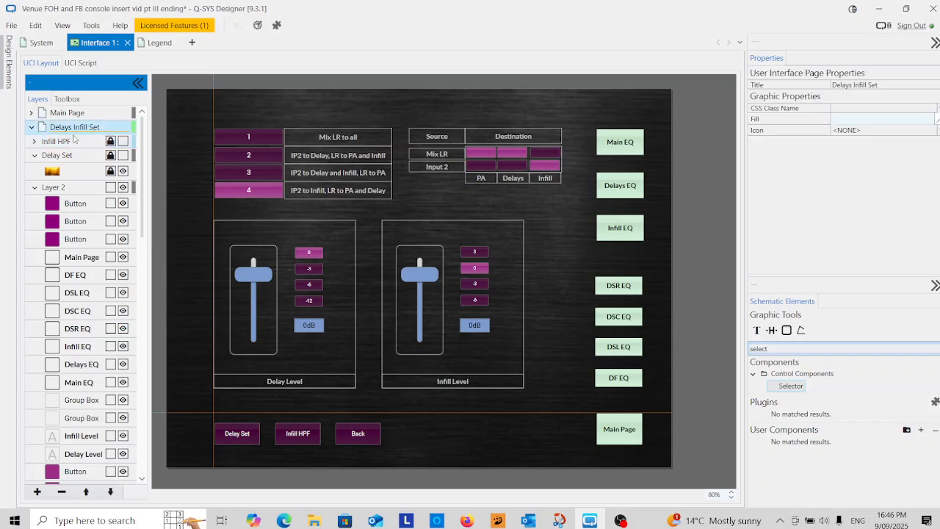
pyautogui.click(77, 192)
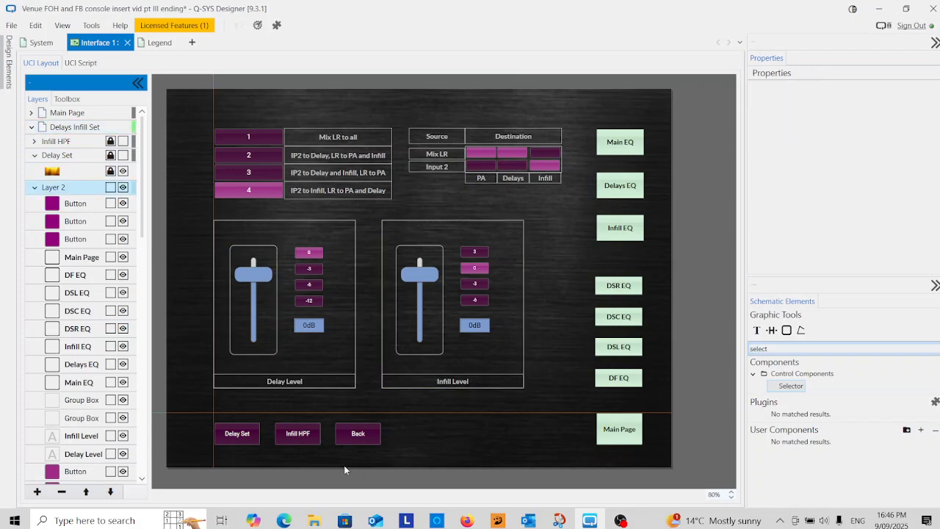
pyautogui.rightClick(210, 80)
pyautogui.click(194, 91)
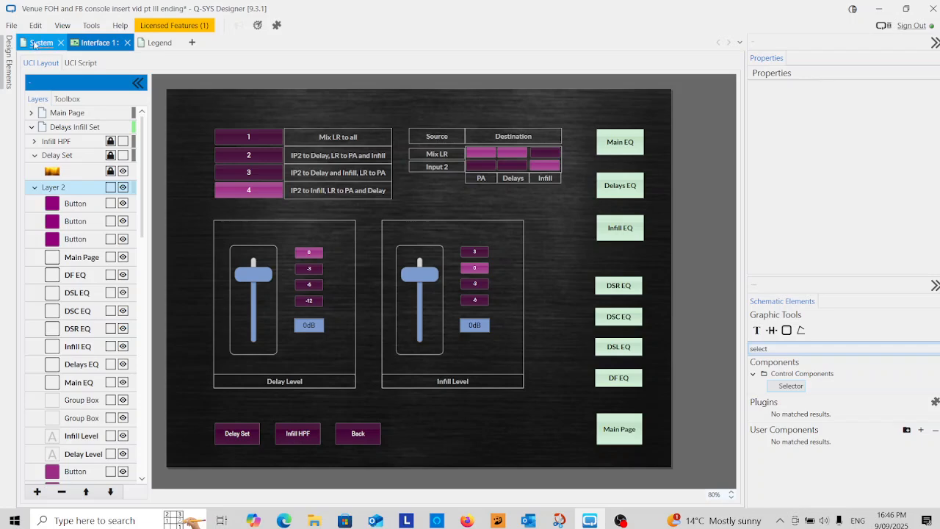
# Emulate the design and test switching layers with the Delay Set, Infill HPF and Back buttons.
pyautogui.click(11, 26)
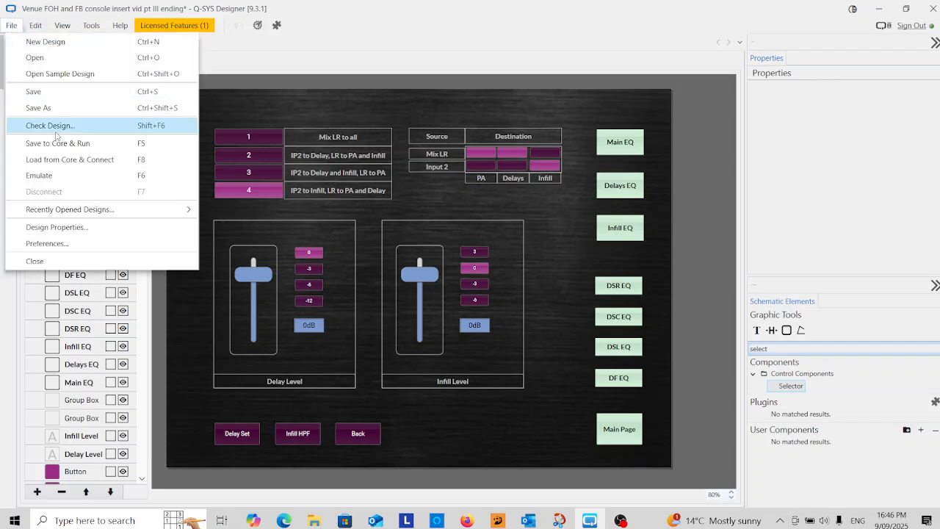
pyautogui.click(48, 176)
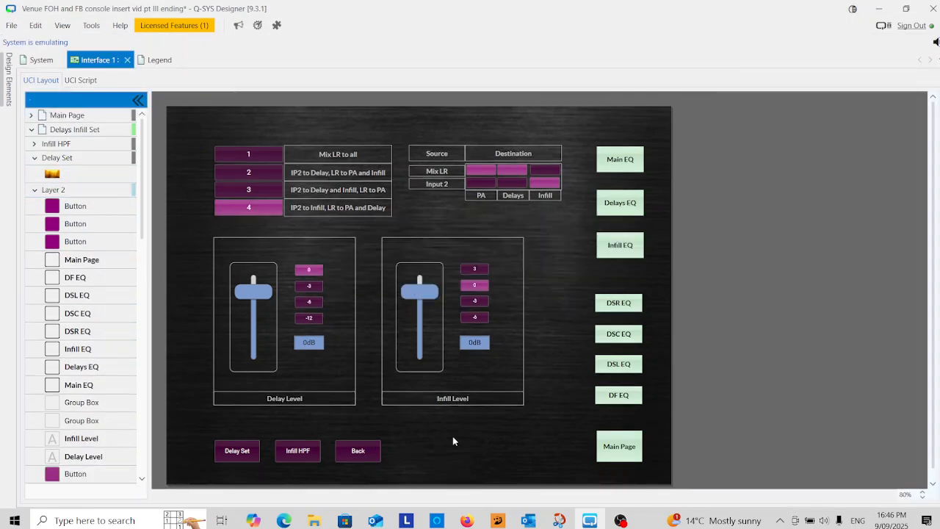
pyautogui.click(240, 459)
pyautogui.click(306, 455)
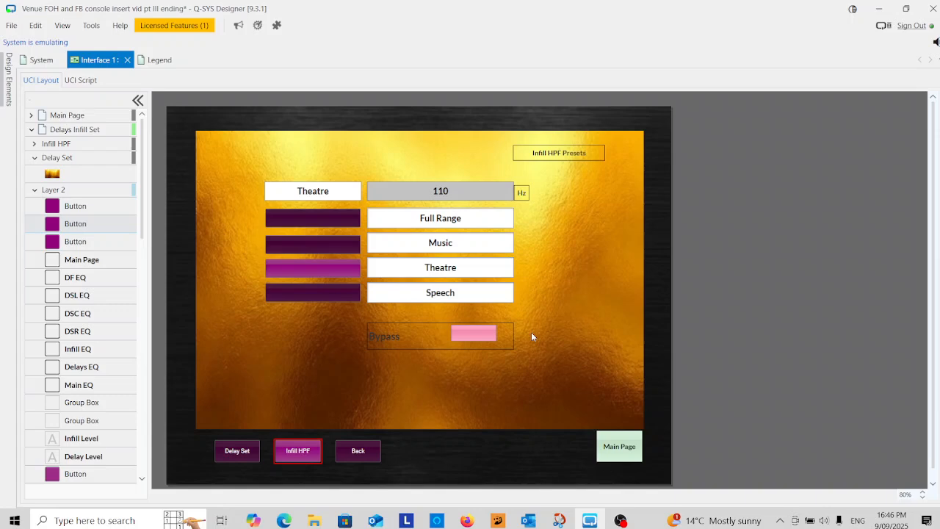
pyautogui.click(365, 457)
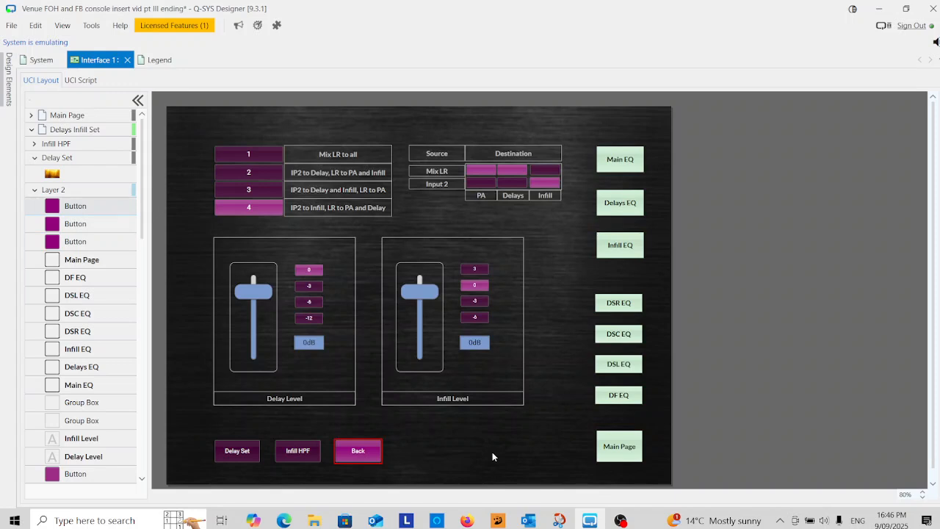
pyautogui.click(236, 450)
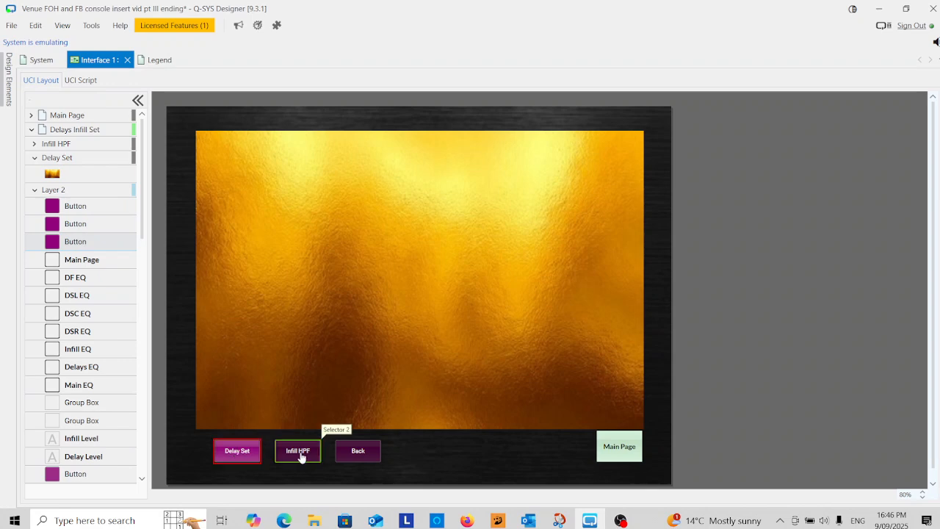
pyautogui.click(299, 454)
pyautogui.click(353, 454)
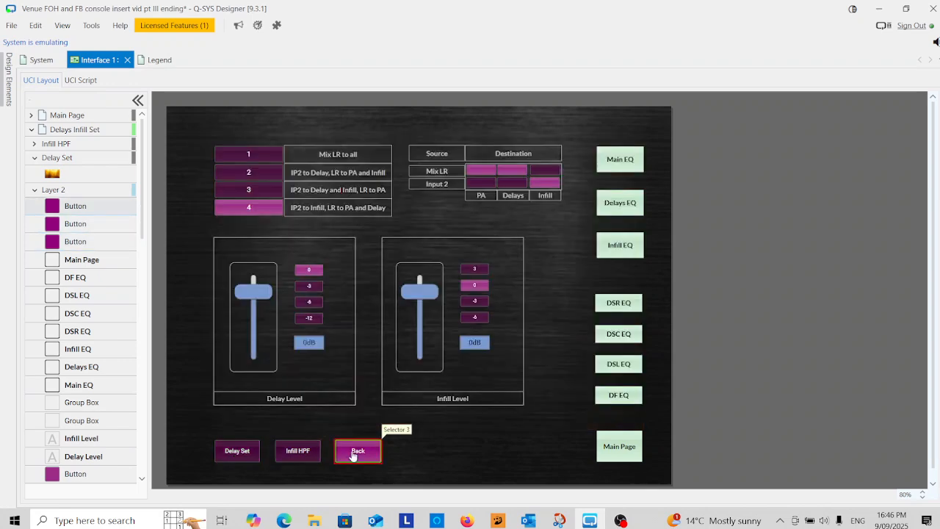
# In the Legend page's UCI Layer Controller, set the Infill HPF transition to top and the Delay Set transition to bottom.
pyautogui.click(158, 63)
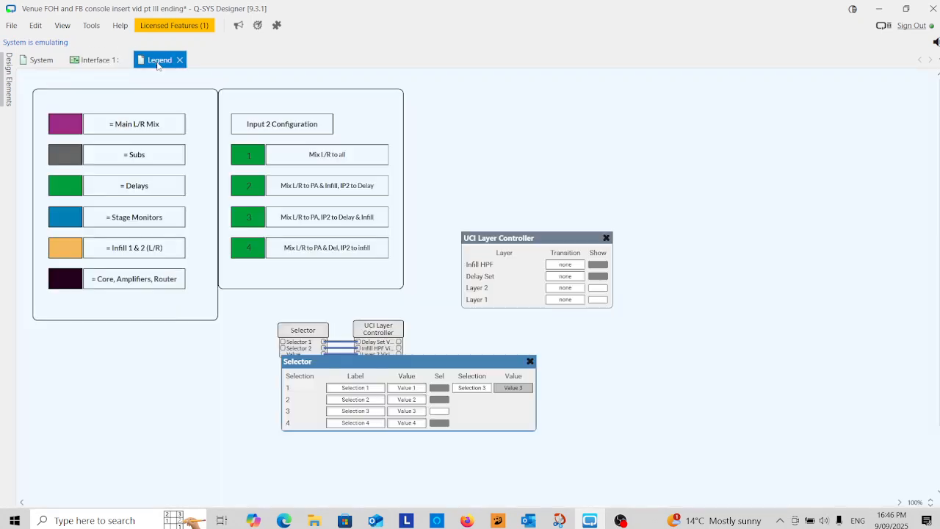
pyautogui.click(568, 266)
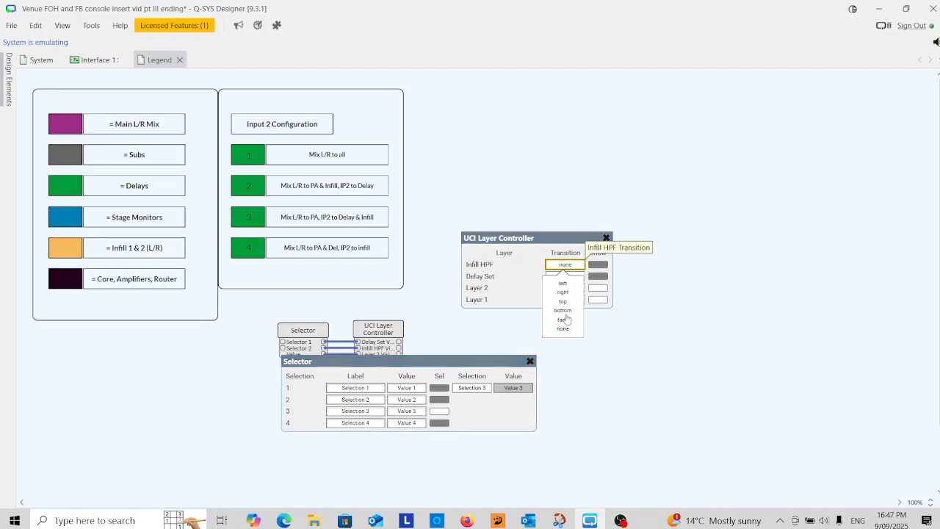
pyautogui.click(563, 302)
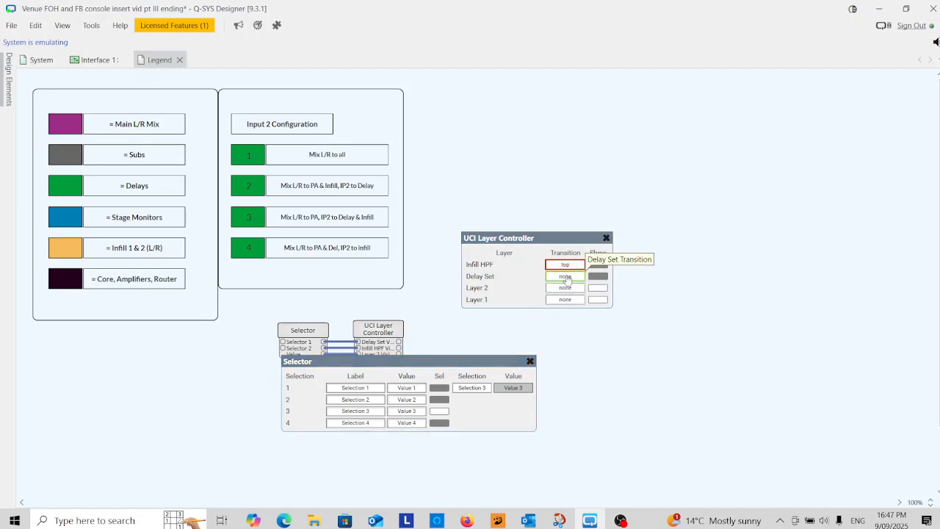
pyautogui.click(566, 276)
pyautogui.click(563, 323)
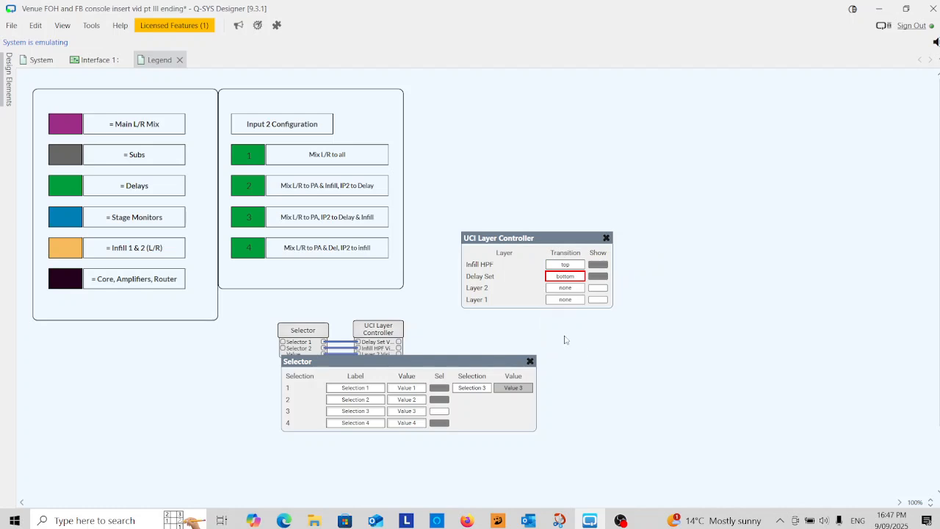
# Test the layer transitions on the interface with the Delay Set, Infill HPF and Back buttons, ending on the Delay Set layer.
pyautogui.click(99, 60)
pyautogui.click(232, 453)
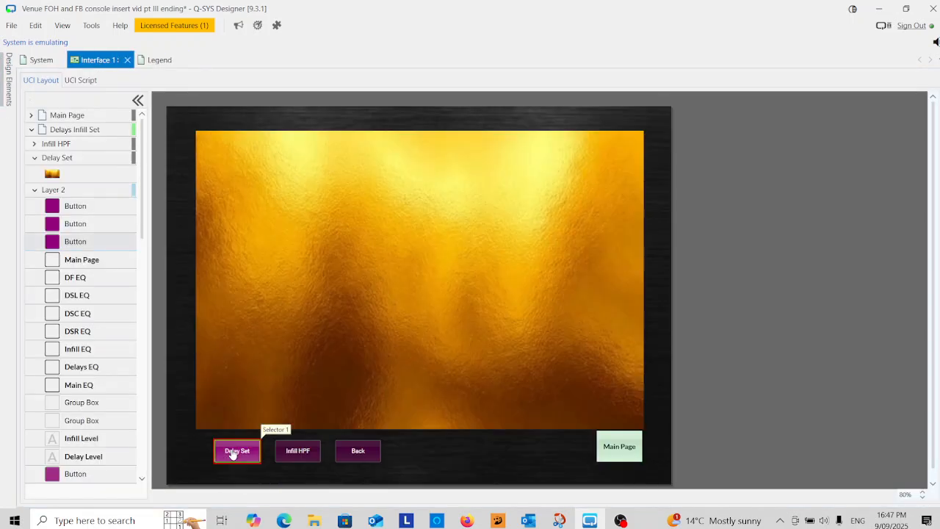
pyautogui.click(307, 454)
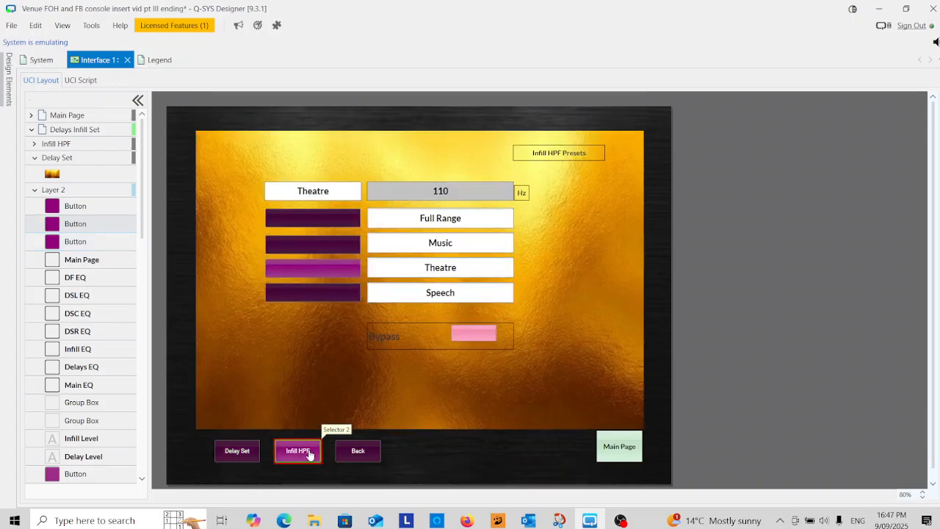
pyautogui.click(361, 457)
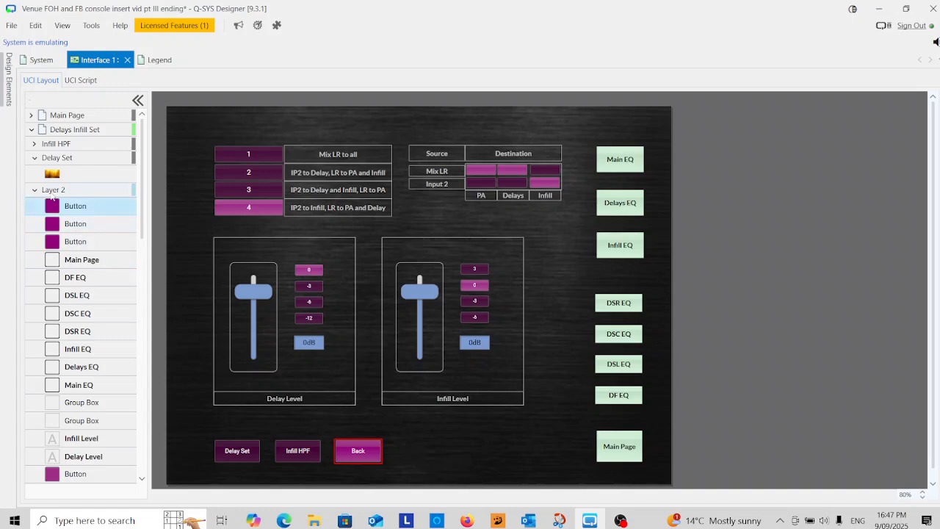
pyautogui.click(76, 161)
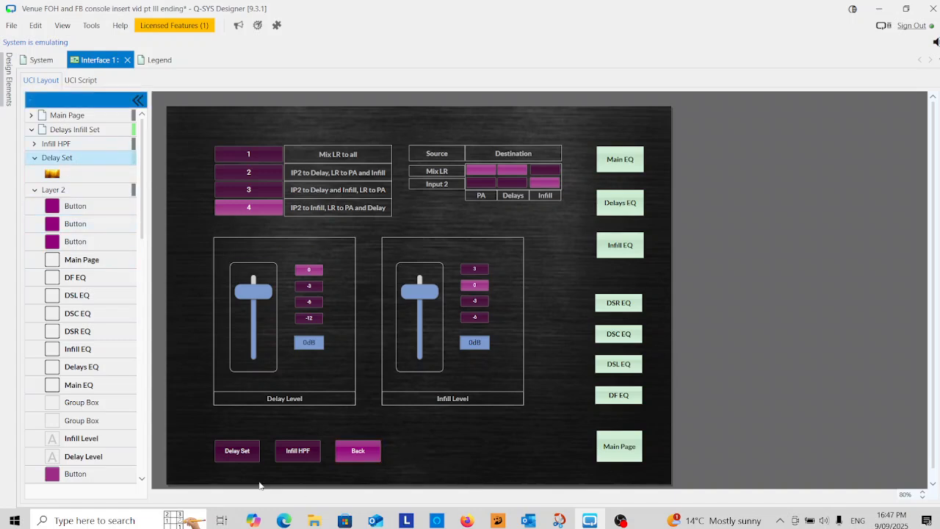
pyautogui.click(229, 453)
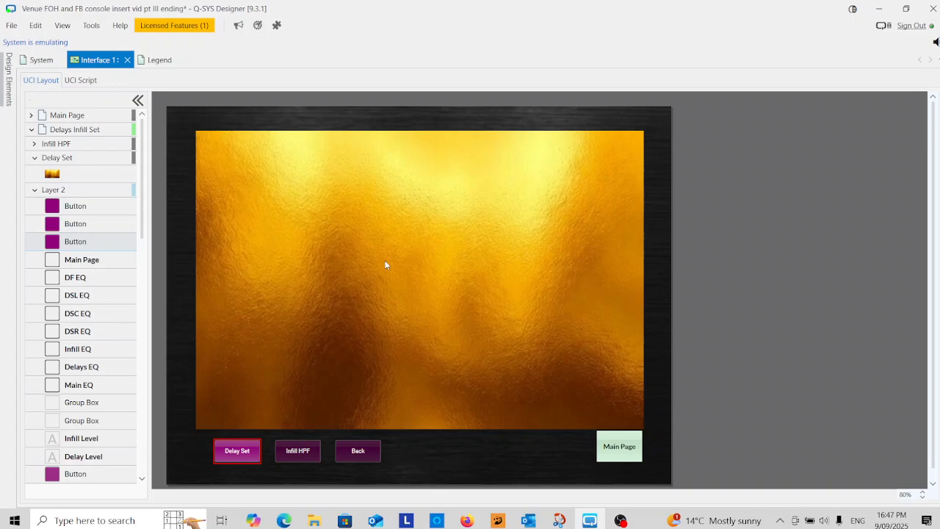
pyautogui.click(621, 516)
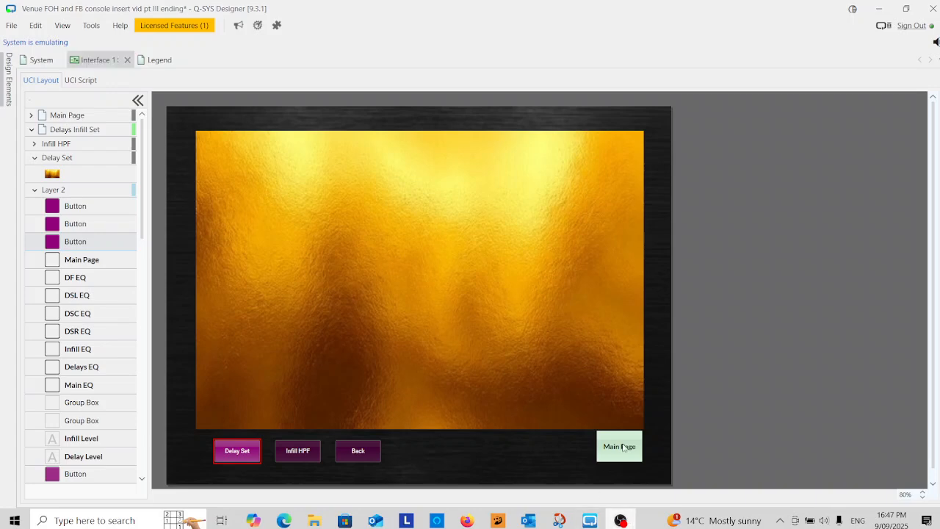